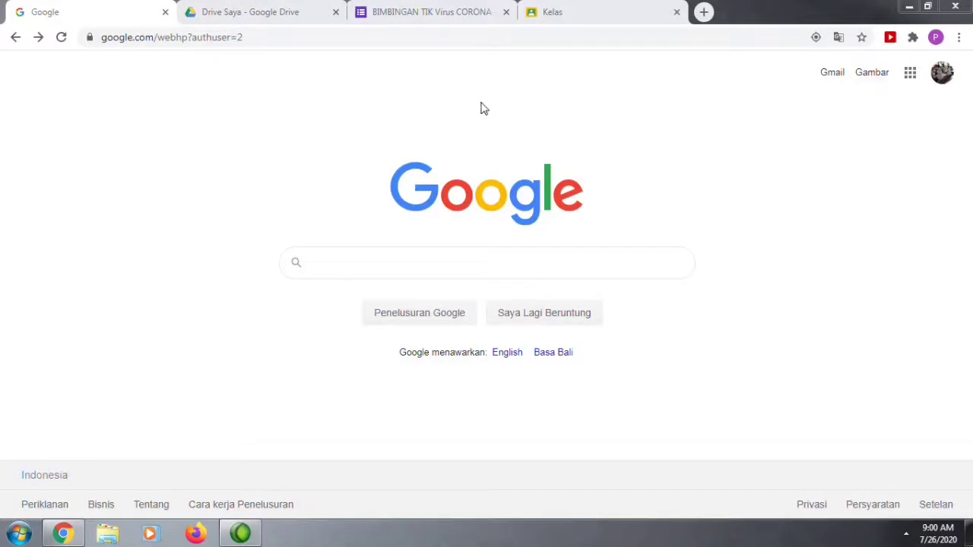
Step: Open Google Classroom from the Google apps and go to the Tugas Kelas page of the TIK X class
{"action": "left_click", "coordinate": [911, 75]}
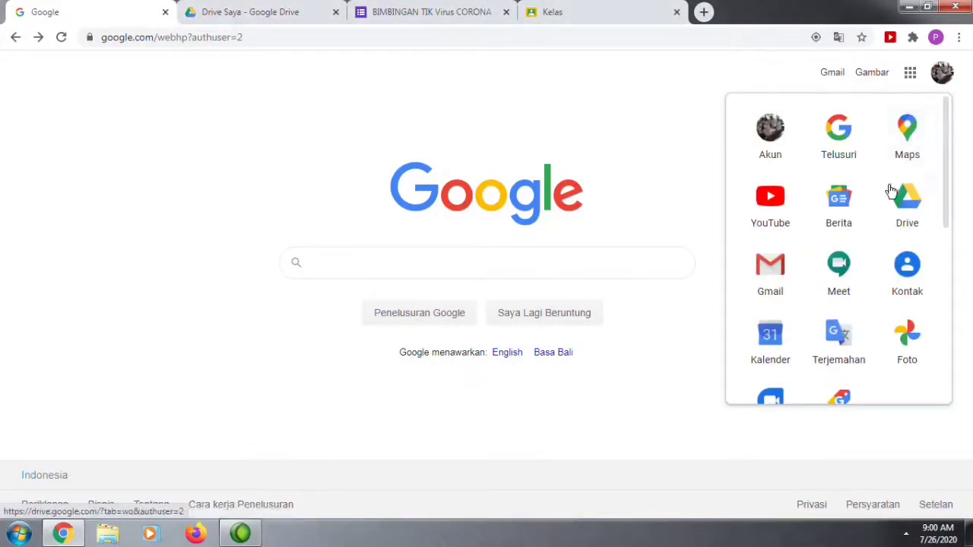
{"action": "left_click_drag", "start_coordinate": [946, 198], "coordinate": [933, 342]}
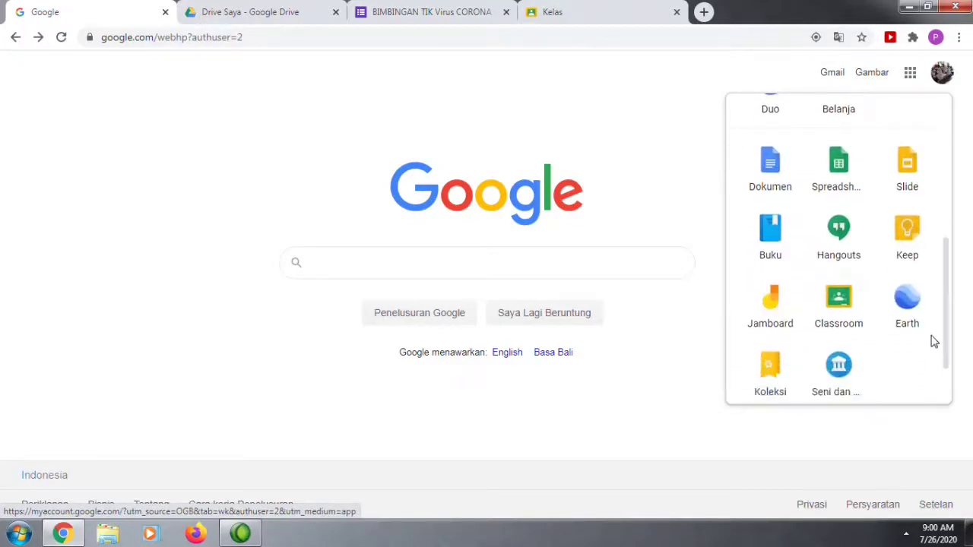
{"action": "left_click", "coordinate": [847, 301]}
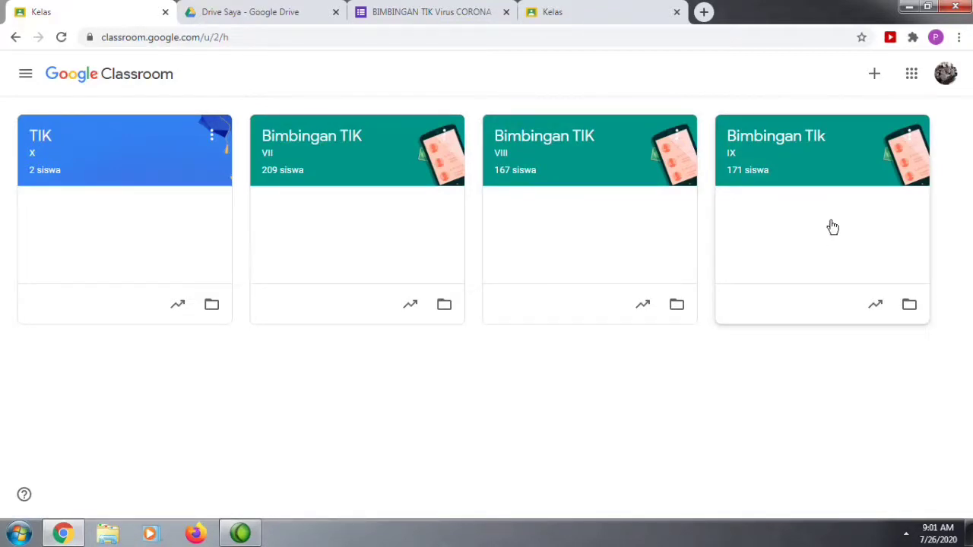
{"action": "left_click", "coordinate": [126, 160]}
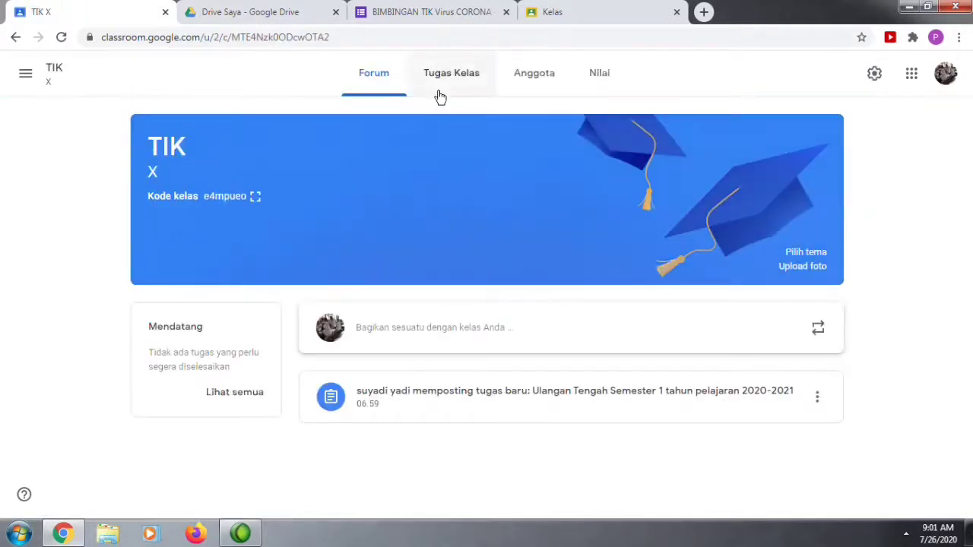
{"action": "left_click", "coordinate": [447, 82]}
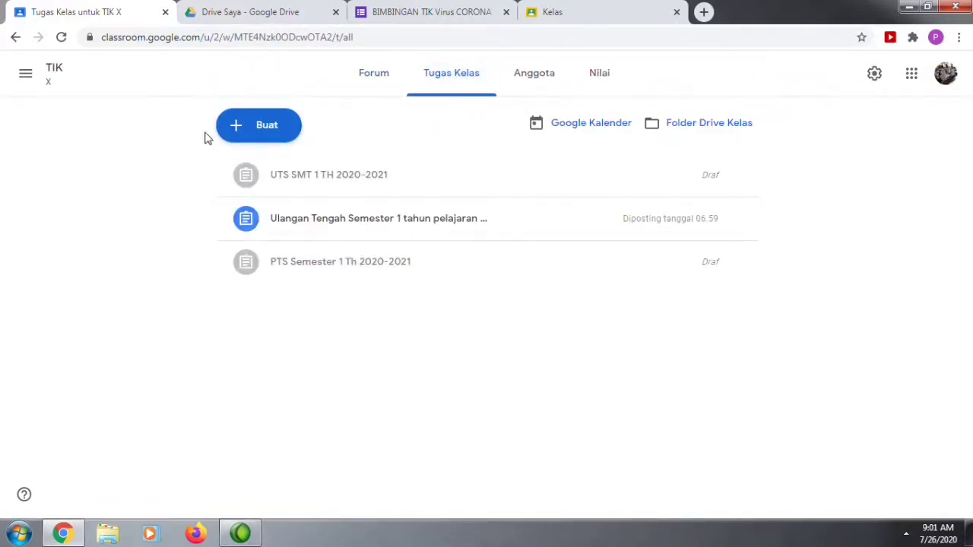
Step: Create a quiz assignment (Tugas kuis) titled "UTS SEMESTER 1 TH 2020-2021"
{"action": "left_click", "coordinate": [245, 127]}
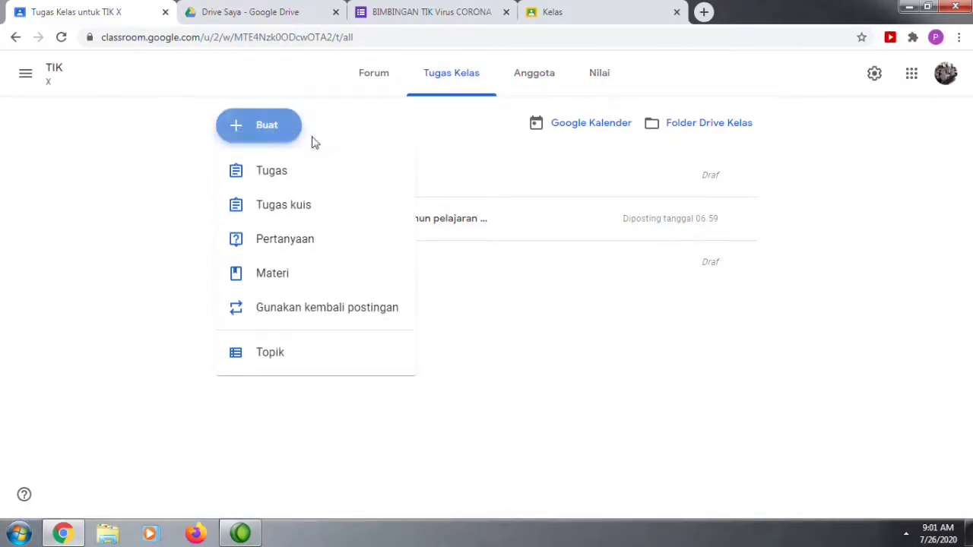
{"action": "left_click", "coordinate": [264, 206]}
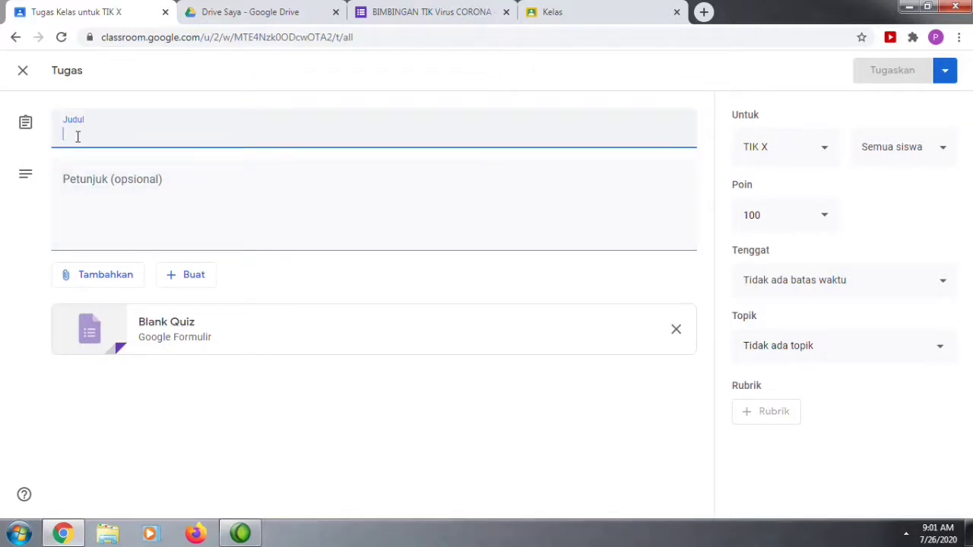
{"action": "type", "text": "u"}
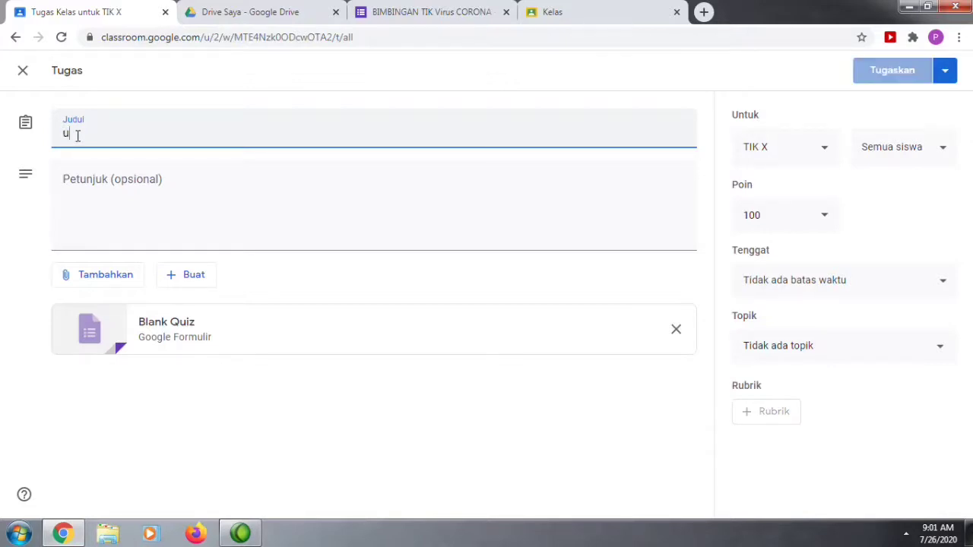
{"action": "type", "text": "ts"}
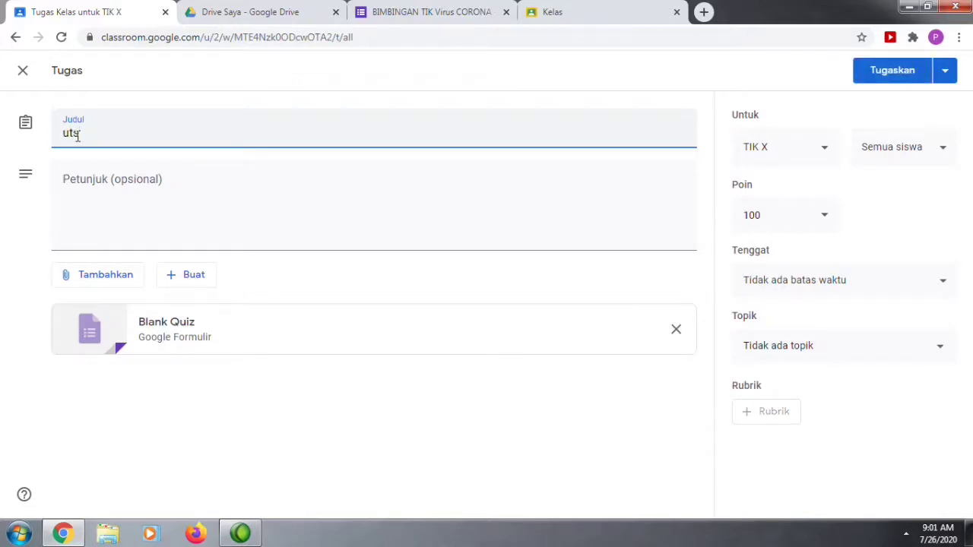
{"action": "key", "text": "BackSpace"}
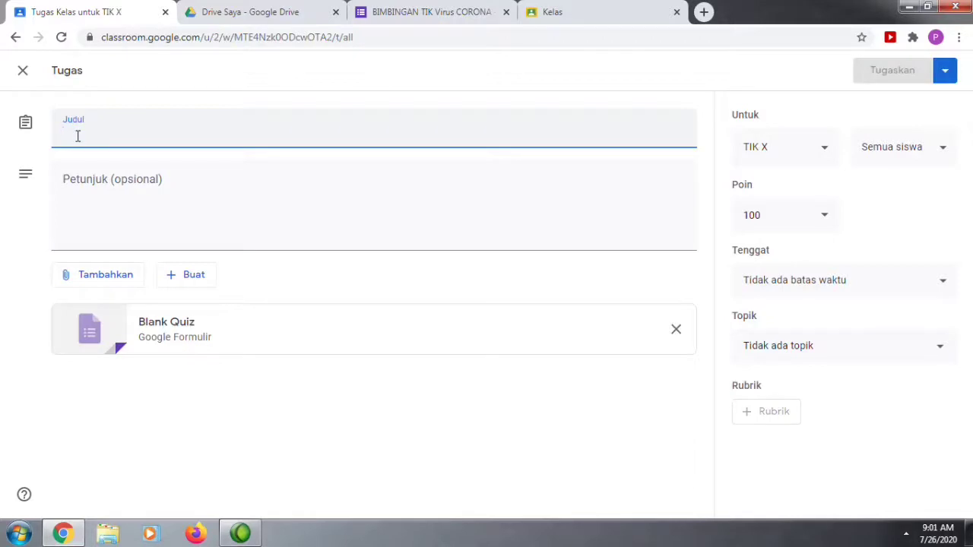
{"action": "type", "text": "UTS"}
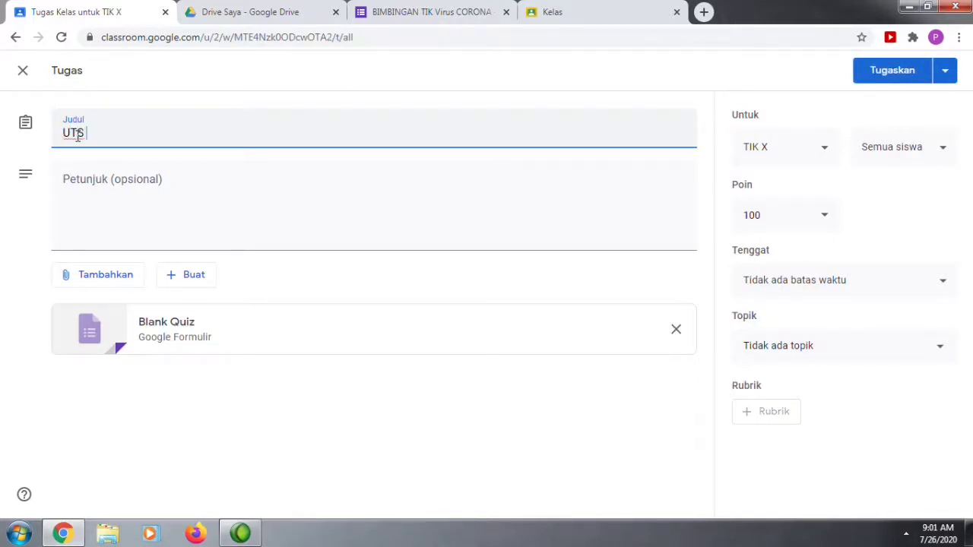
{"action": "type", "text": " SEMESTER"}
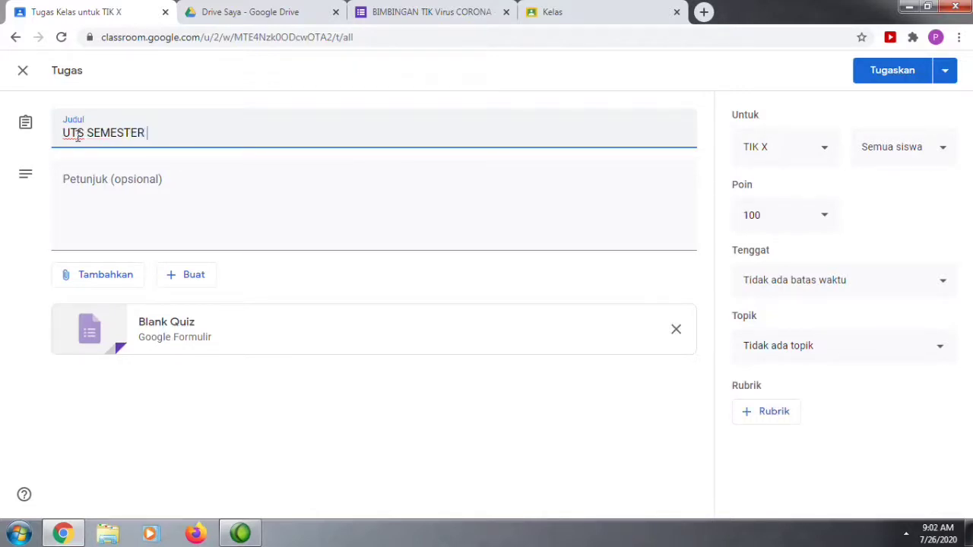
{"action": "type", "text": " 1 "}
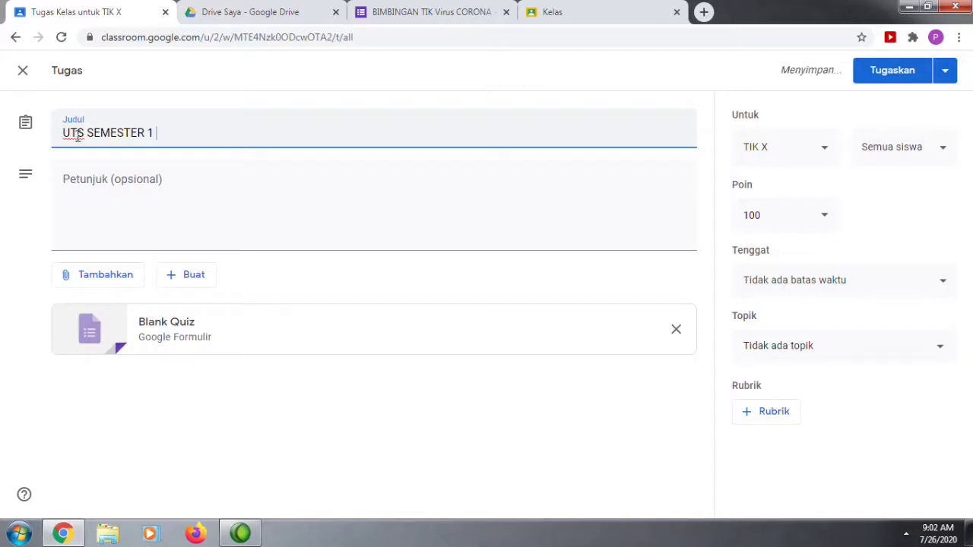
{"action": "type", "text": "TH 202"}
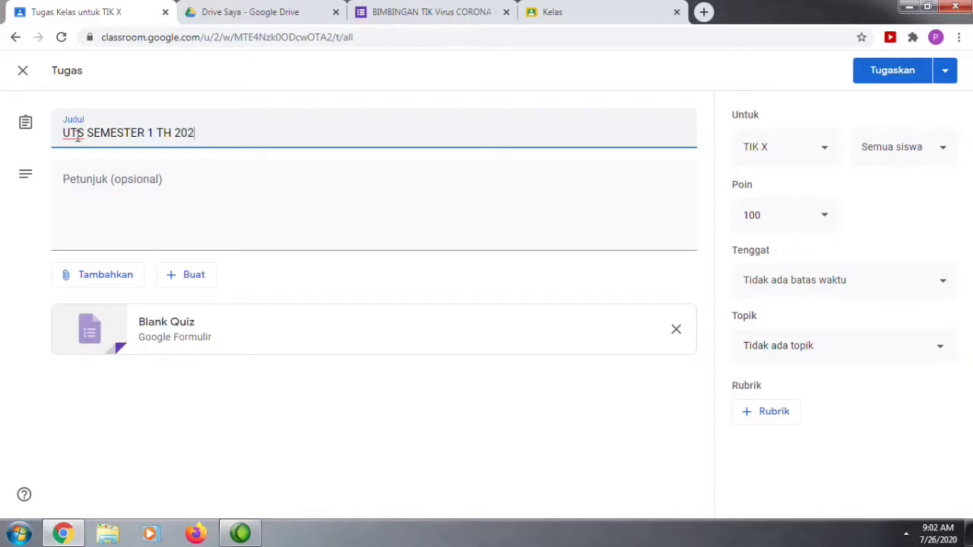
{"action": "type", "text": "0-2021"}
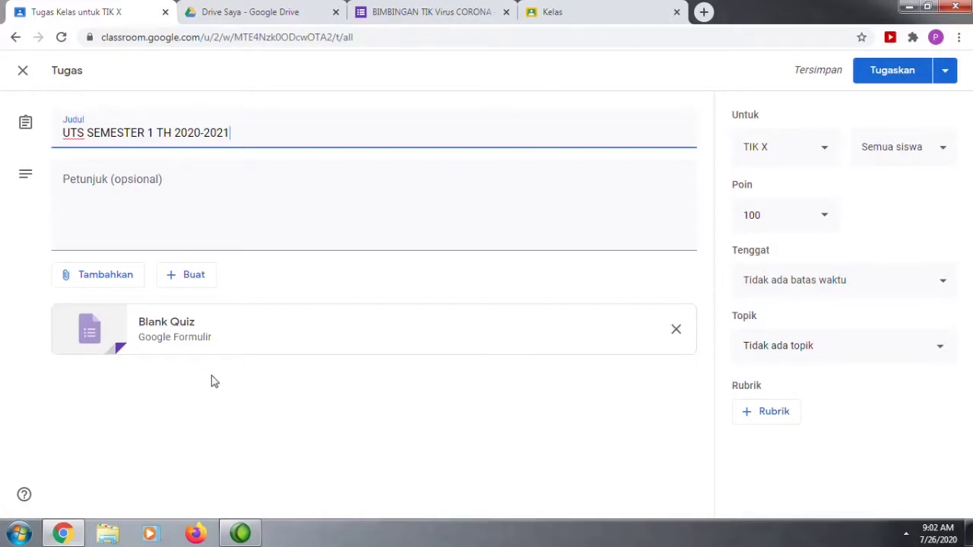
Step: Attach the "UTS SMT 1 TH 2020-2021" form from Google Drive to the assignment
{"action": "left_click", "coordinate": [103, 280]}
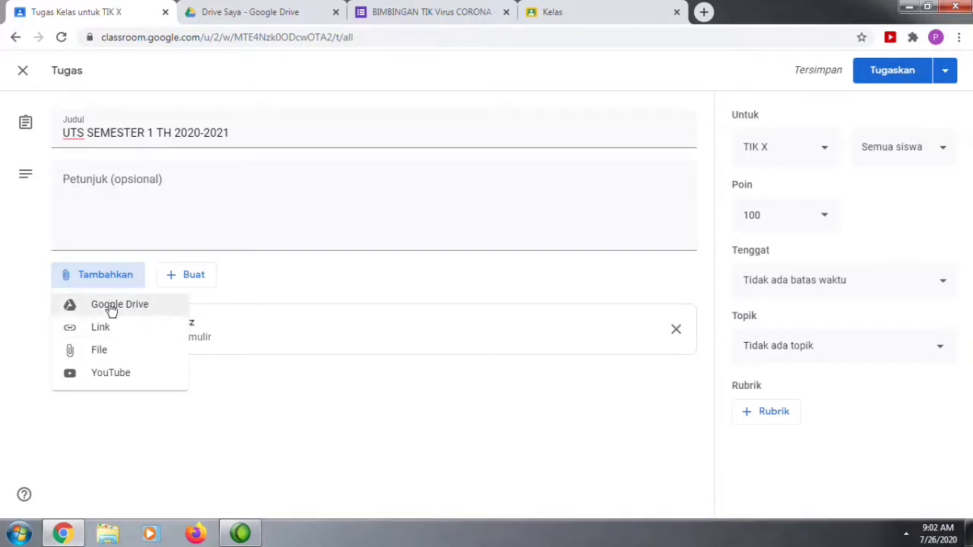
{"action": "left_click", "coordinate": [111, 309]}
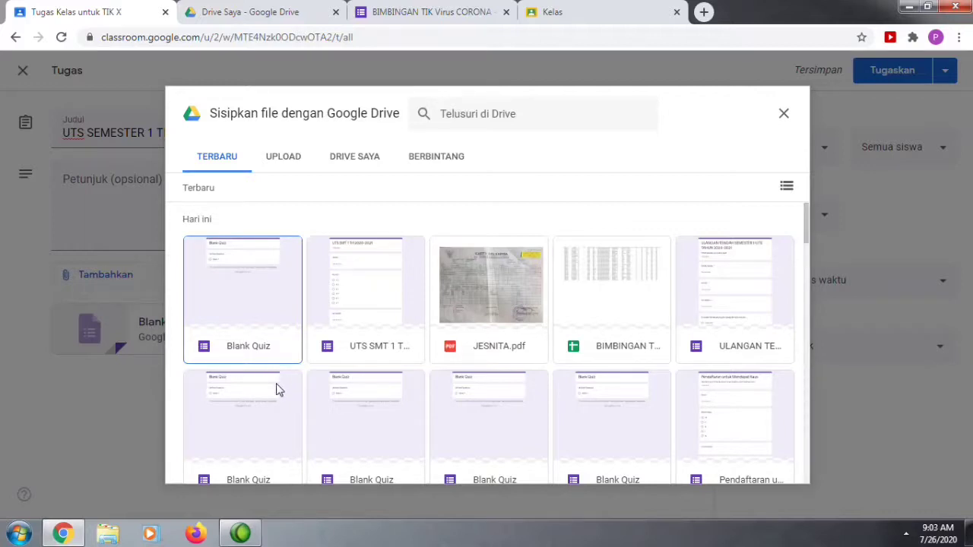
{"action": "double_click", "coordinate": [373, 305]}
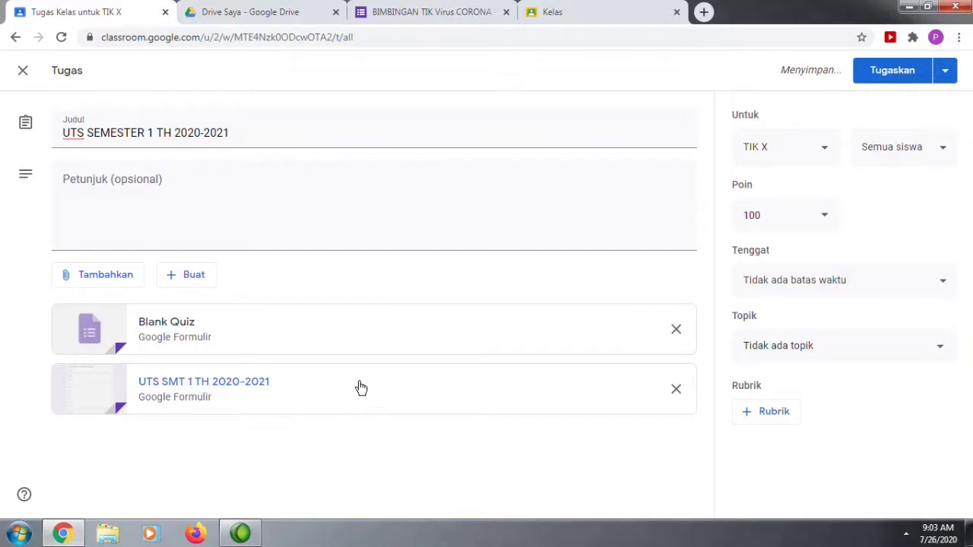
Step: Open the attached UTS SMT 1 TH 2020-2021 form and look over its identity fields and first questions
{"action": "left_click", "coordinate": [221, 384]}
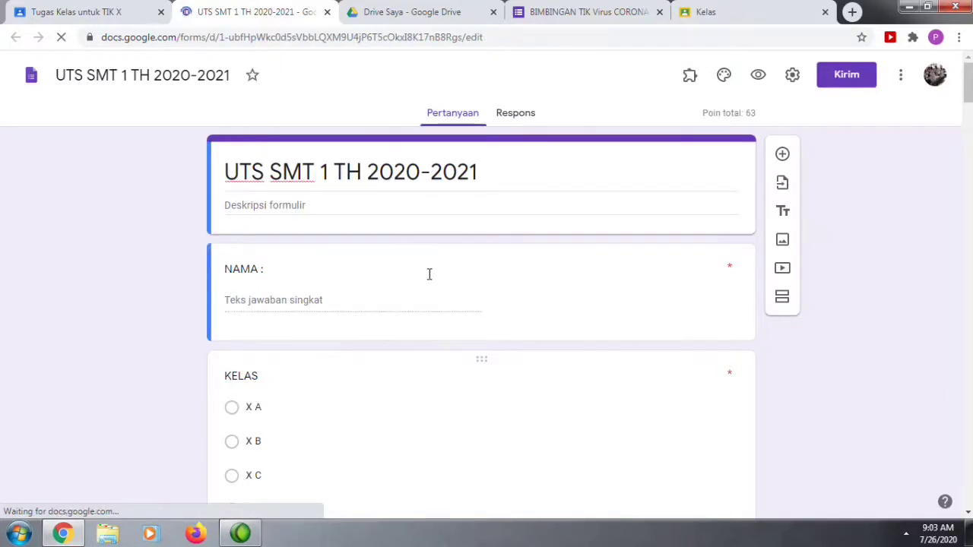
{"action": "scroll", "coordinate": [425, 274], "scroll_direction": "down", "scroll_amount": 7}
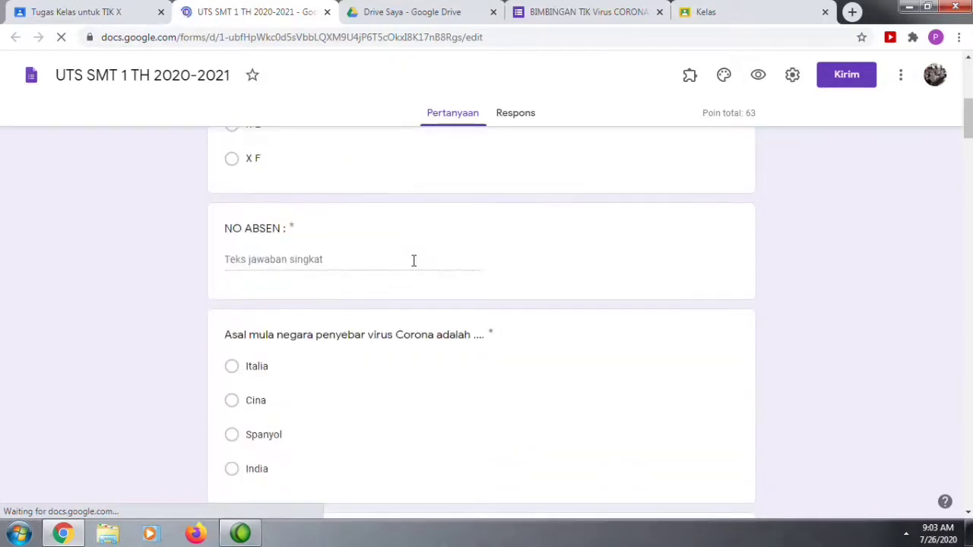
{"action": "scroll", "coordinate": [410, 247], "scroll_direction": "down", "scroll_amount": 5}
{"action": "scroll", "coordinate": [409, 243], "scroll_direction": "down", "scroll_amount": 4}
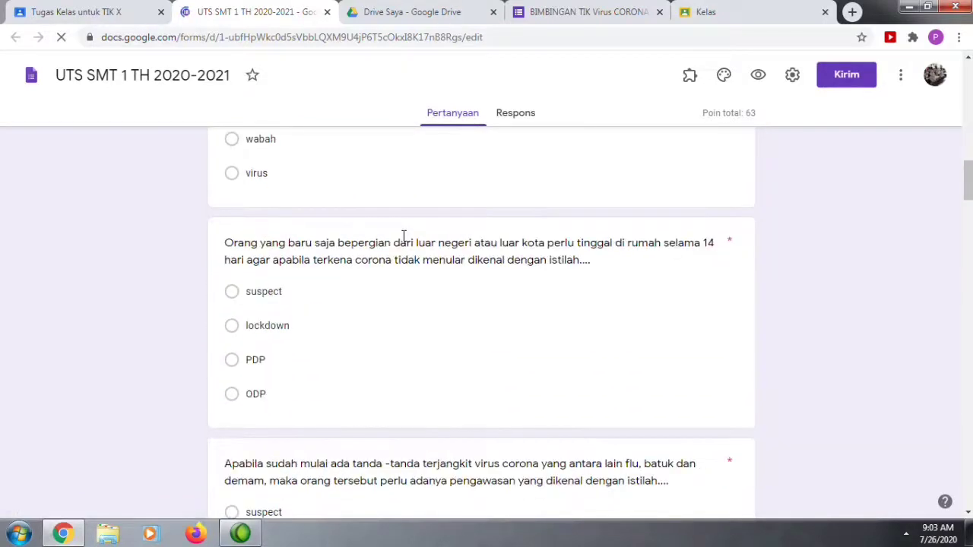
{"action": "scroll", "coordinate": [402, 232], "scroll_direction": "up", "scroll_amount": 3}
{"action": "scroll", "coordinate": [395, 228], "scroll_direction": "up", "scroll_amount": 6}
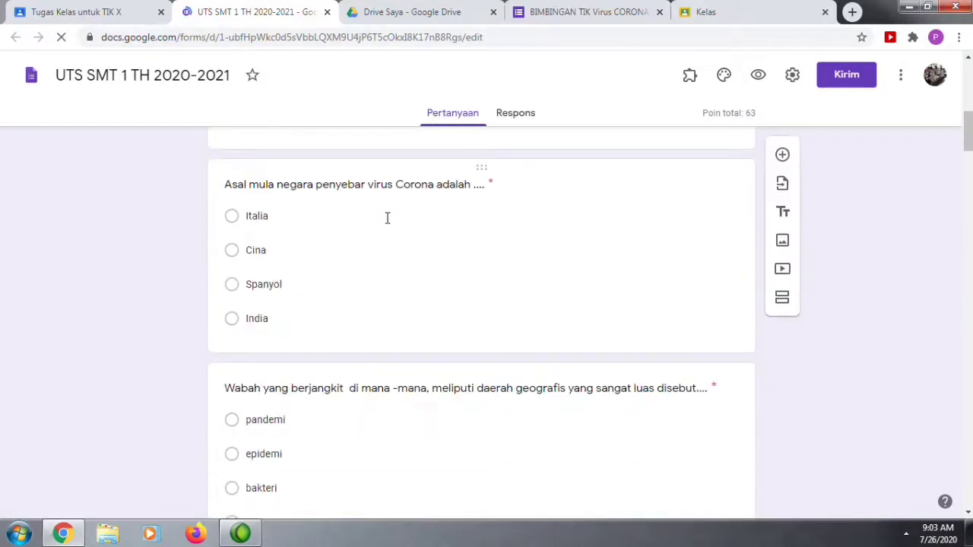
{"action": "scroll", "coordinate": [379, 215], "scroll_direction": "up", "scroll_amount": 5}
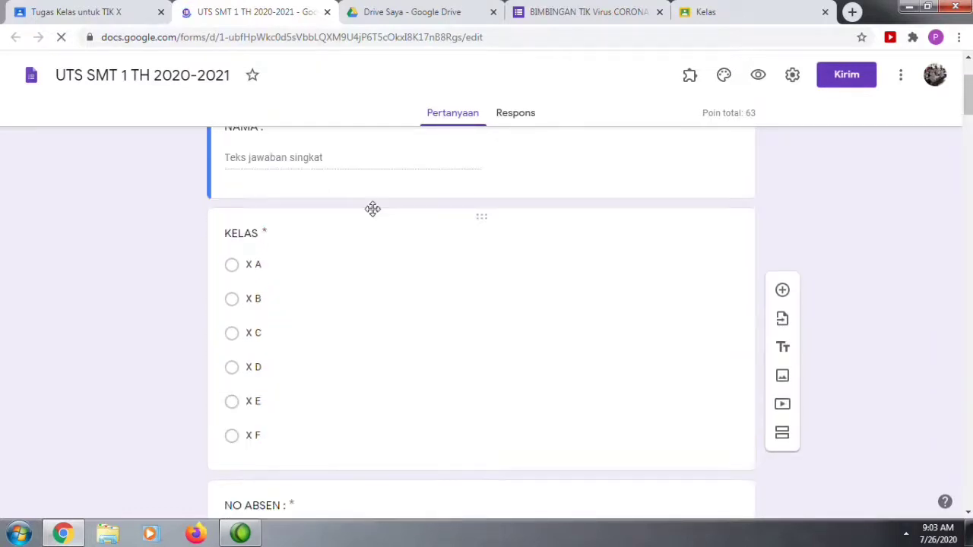
{"action": "scroll", "coordinate": [368, 212], "scroll_direction": "up", "scroll_amount": 1}
{"action": "scroll", "coordinate": [366, 211], "scroll_direction": "up", "scroll_amount": 1}
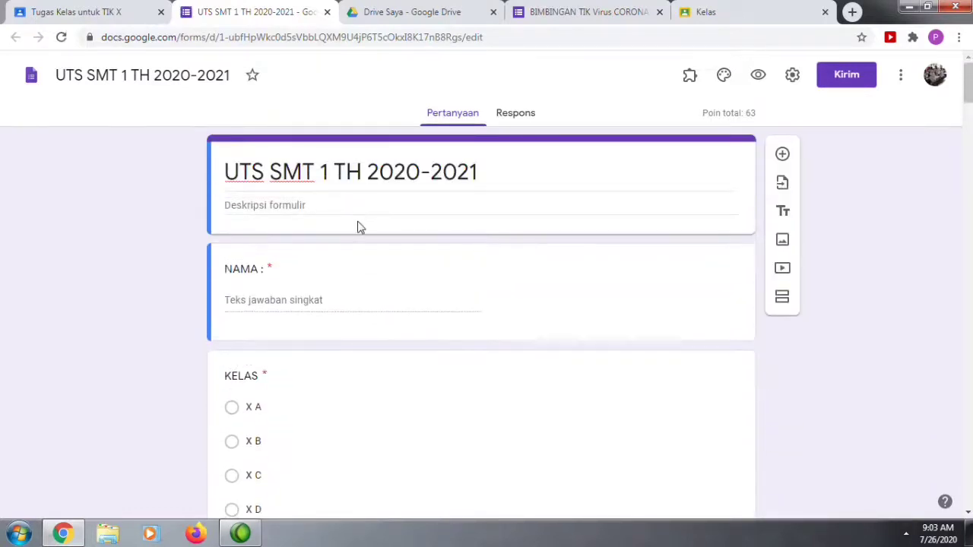
{"action": "scroll", "coordinate": [358, 226], "scroll_direction": "down", "scroll_amount": 2}
{"action": "scroll", "coordinate": [349, 211], "scroll_direction": "up", "scroll_amount": 2}
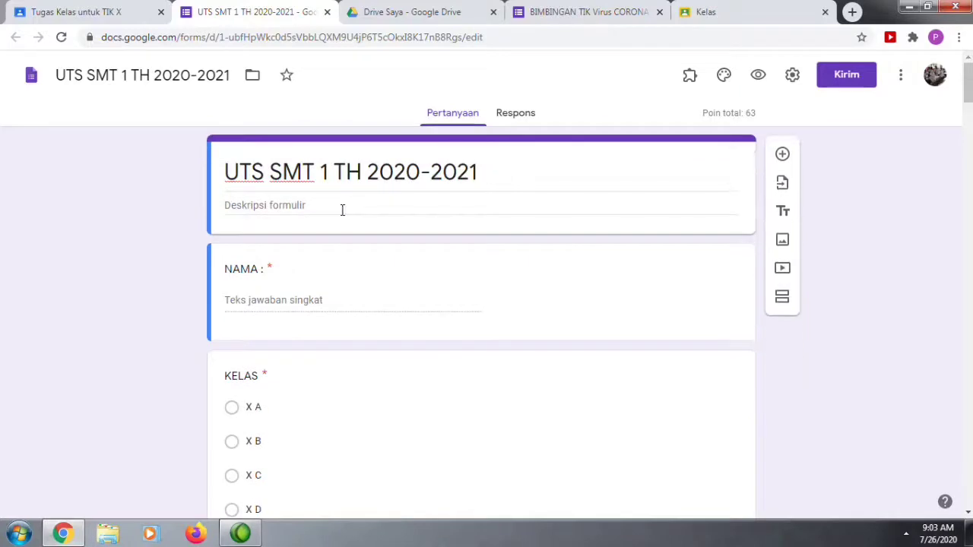
{"action": "scroll", "coordinate": [376, 371], "scroll_direction": "down", "scroll_amount": 2}
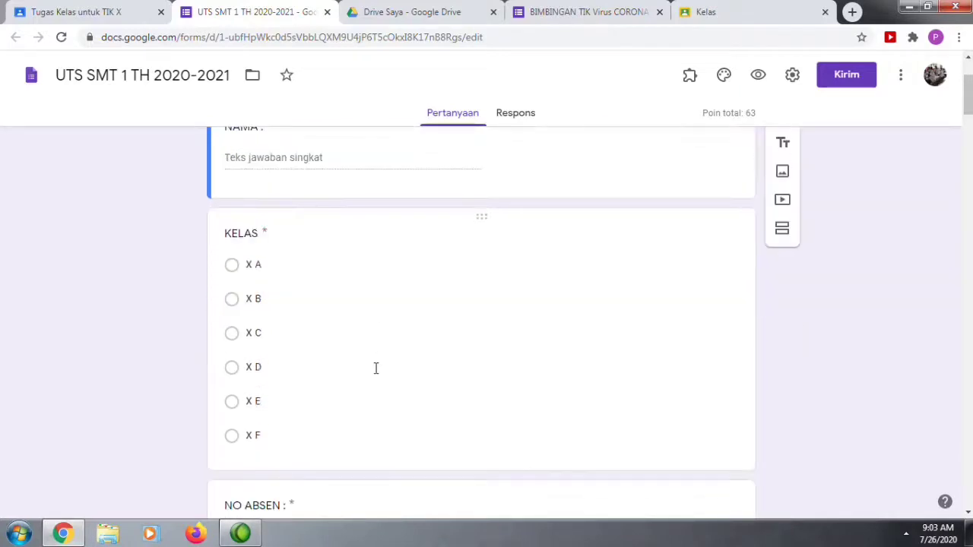
{"action": "scroll", "coordinate": [372, 420], "scroll_direction": "down", "scroll_amount": 3}
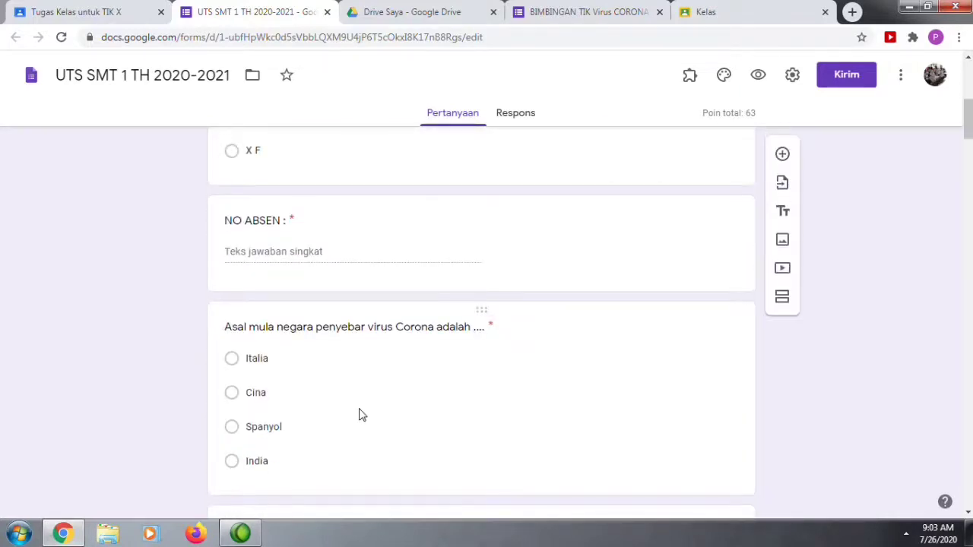
Step: Open the answer key of the "Asal mula negara penyebar virus Corona" question to check its correct answer and points
{"action": "left_click", "coordinate": [361, 415]}
{"action": "double_click", "coordinate": [365, 410]}
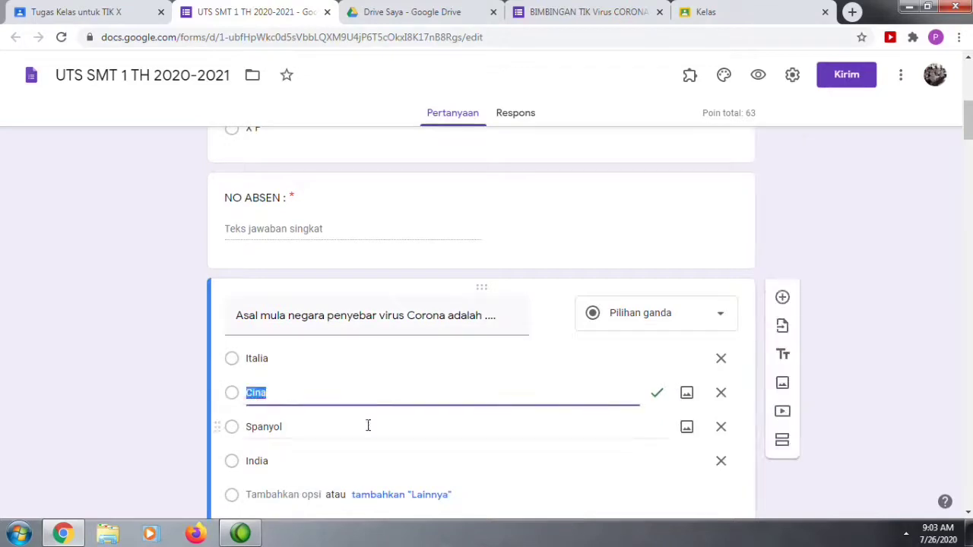
{"action": "scroll", "coordinate": [370, 449], "scroll_direction": "down", "scroll_amount": 3}
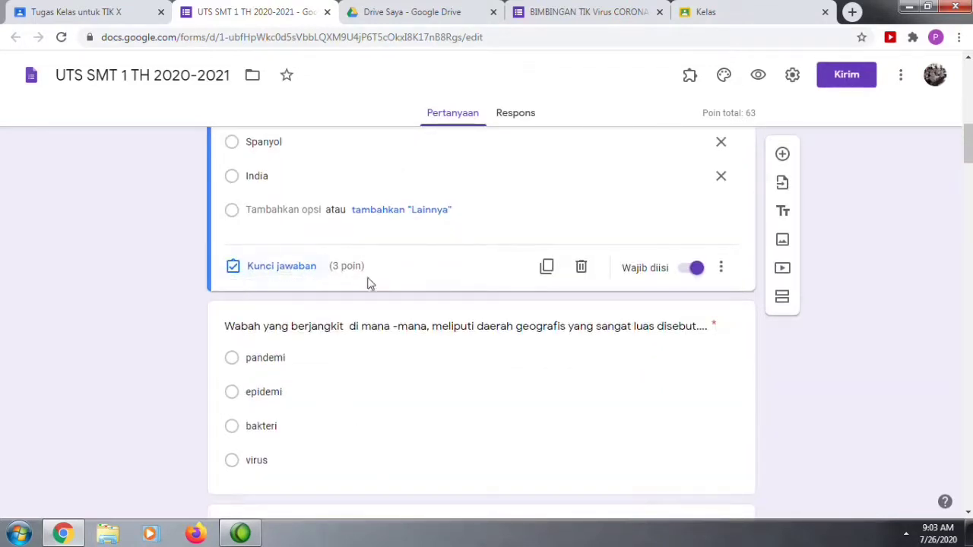
{"action": "left_click", "coordinate": [293, 267]}
{"action": "scroll", "coordinate": [684, 190], "scroll_direction": "up", "scroll_amount": 4}
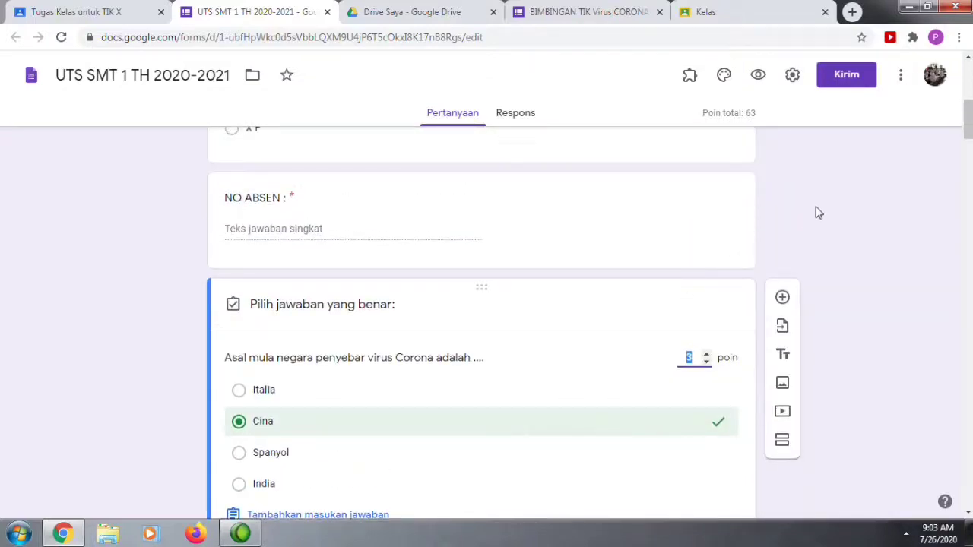
Step: Look through the form's remaining multiple-choice questions down to the last one
{"action": "scroll", "coordinate": [821, 198], "scroll_direction": "down", "scroll_amount": 10}
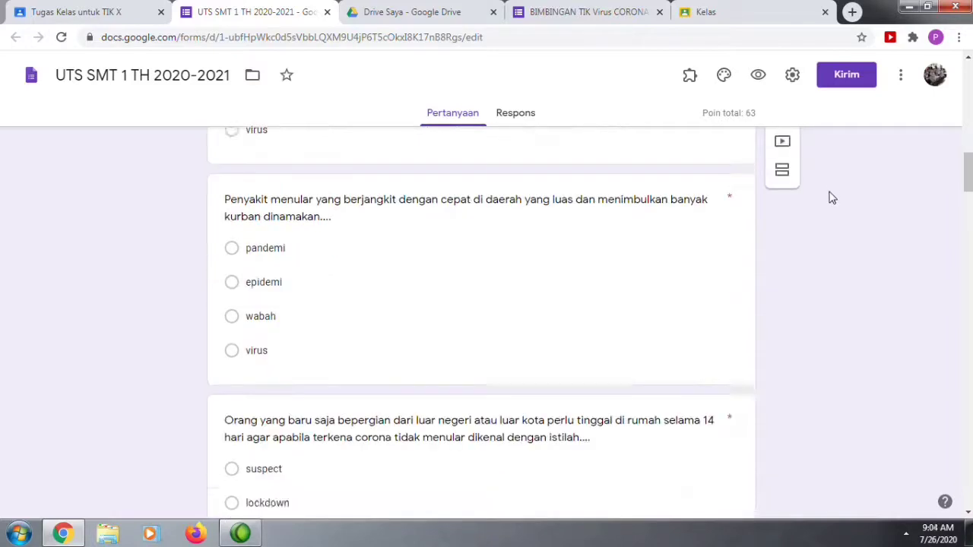
{"action": "scroll", "coordinate": [828, 198], "scroll_direction": "down", "scroll_amount": 6}
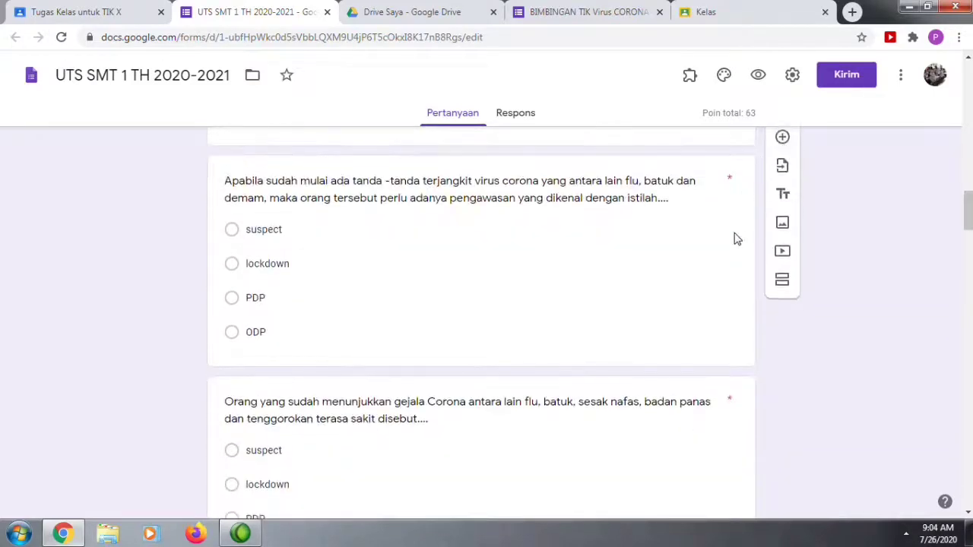
{"action": "scroll", "coordinate": [735, 238], "scroll_direction": "down", "scroll_amount": 12}
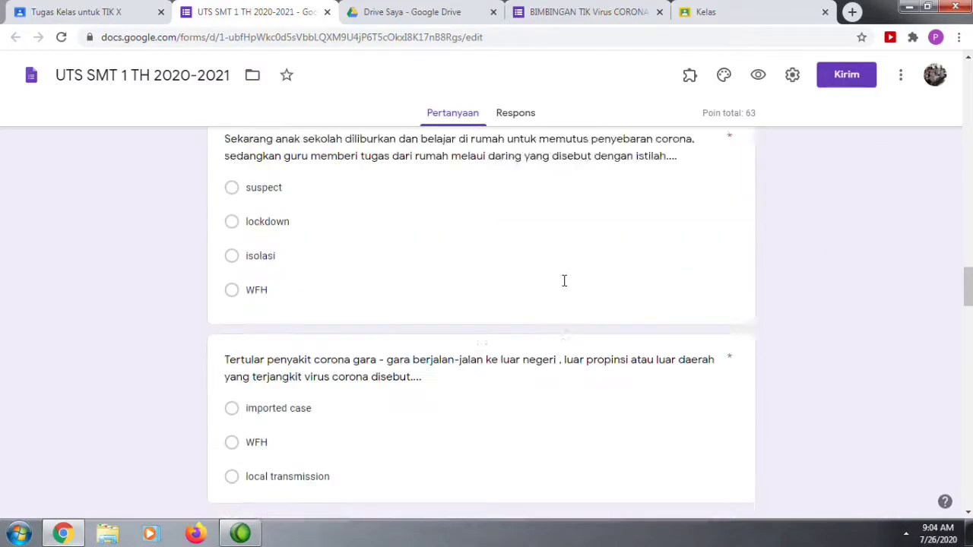
{"action": "scroll", "coordinate": [564, 280], "scroll_direction": "down", "scroll_amount": 9}
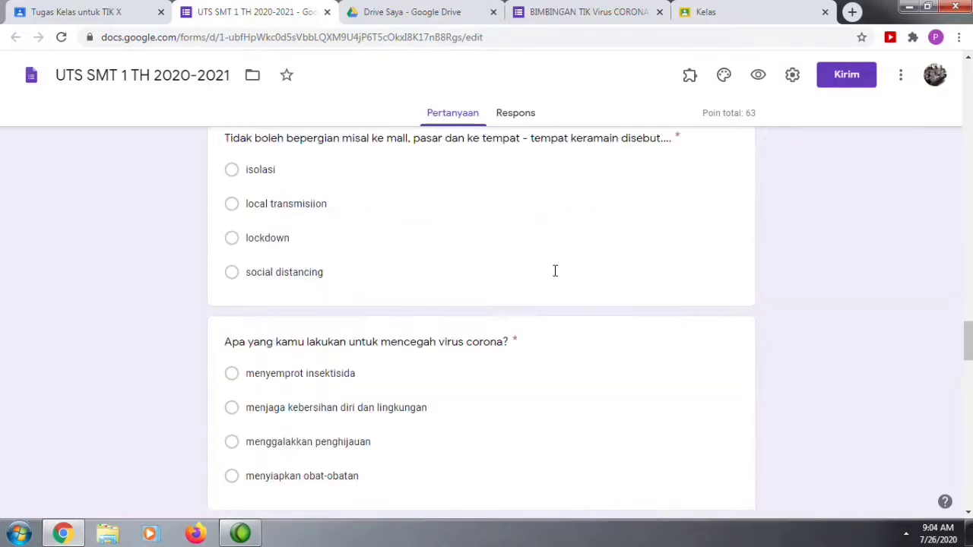
{"action": "scroll", "coordinate": [555, 270], "scroll_direction": "down", "scroll_amount": 9}
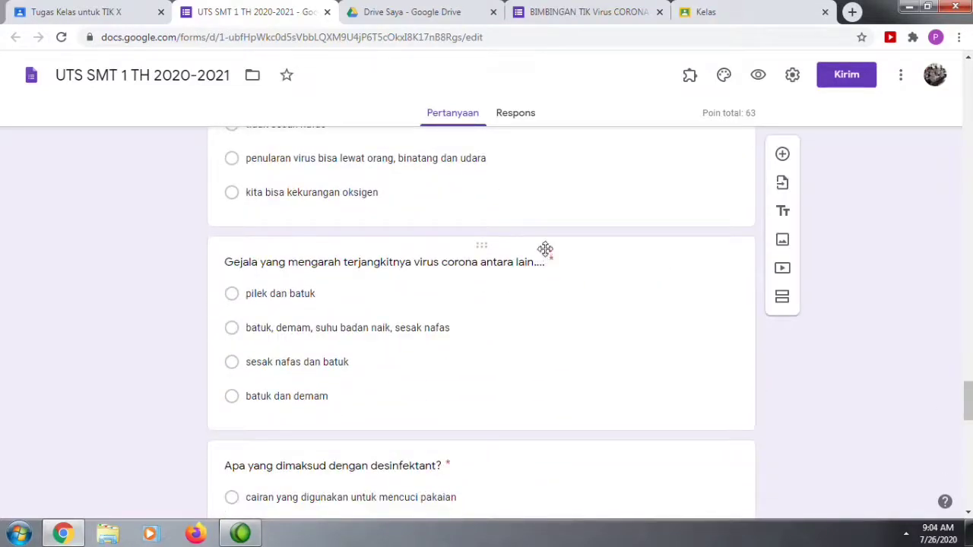
{"action": "scroll", "coordinate": [544, 251], "scroll_direction": "down", "scroll_amount": 5}
{"action": "scroll", "coordinate": [540, 245], "scroll_direction": "down", "scroll_amount": 9}
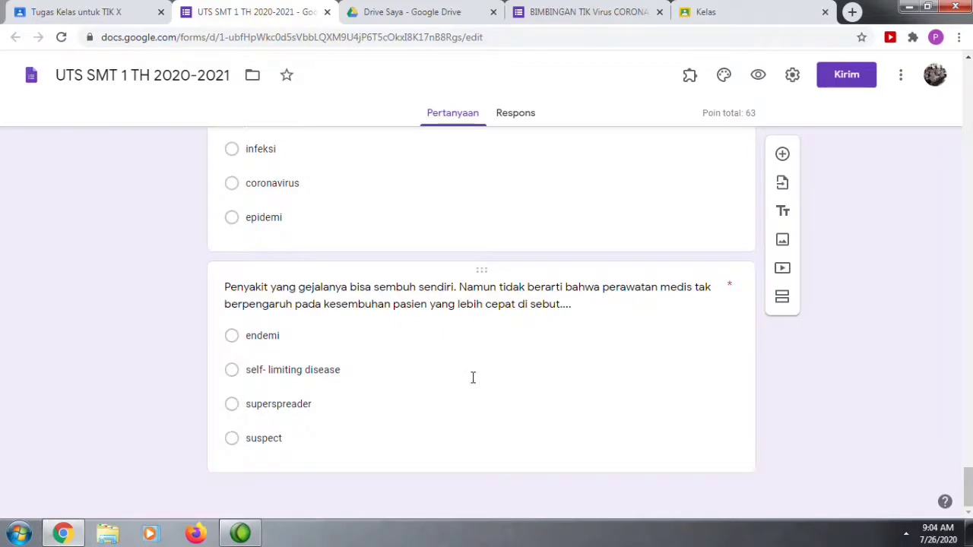
Step: Delete the form's last question, "Penyakit yang gejalanya bisa sembuh sendiri"
{"action": "left_click", "coordinate": [473, 377]}
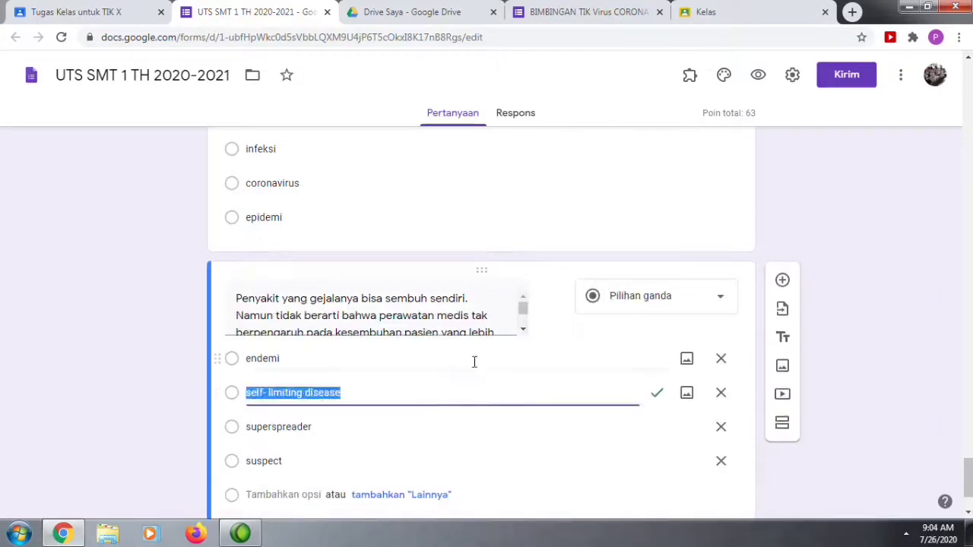
{"action": "scroll", "coordinate": [575, 328], "scroll_direction": "down", "scroll_amount": 2}
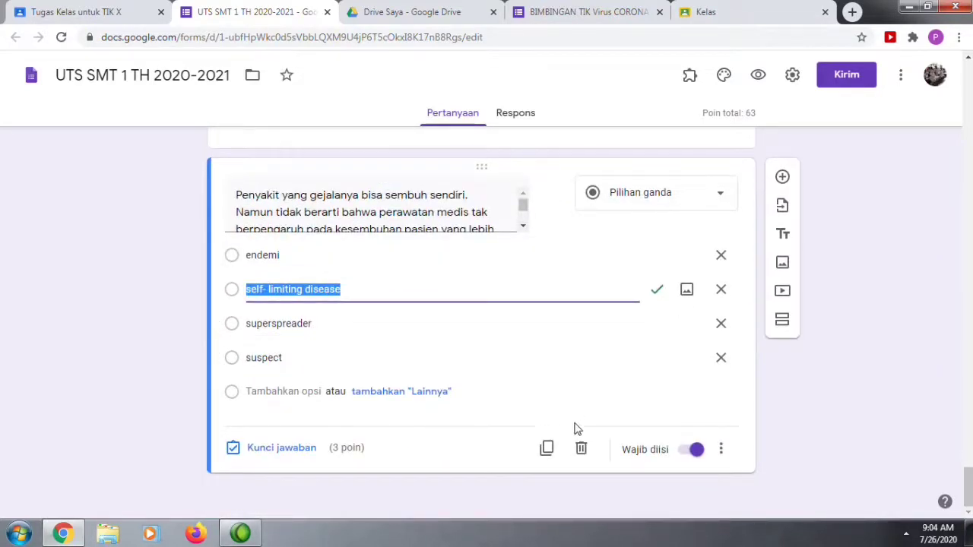
{"action": "left_click", "coordinate": [582, 450]}
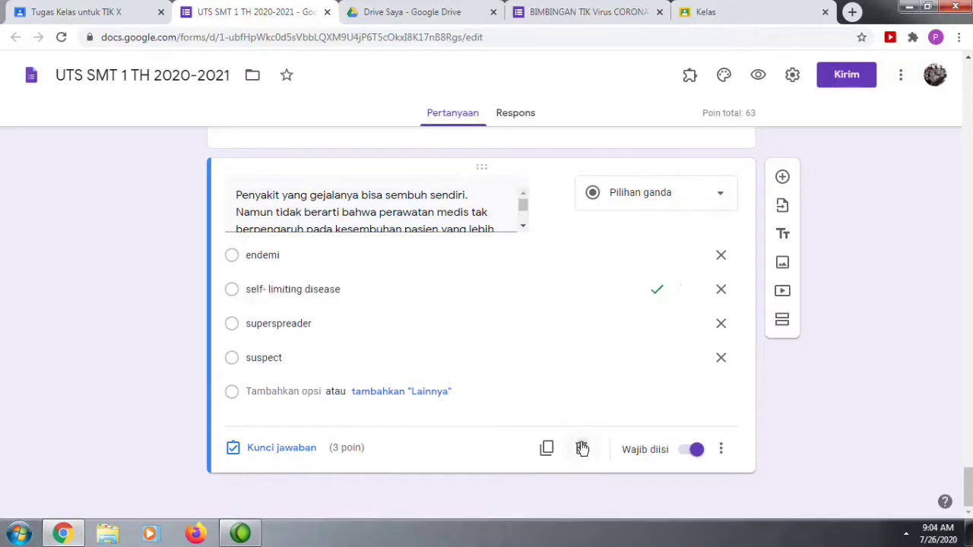
{"action": "left_click", "coordinate": [582, 450]}
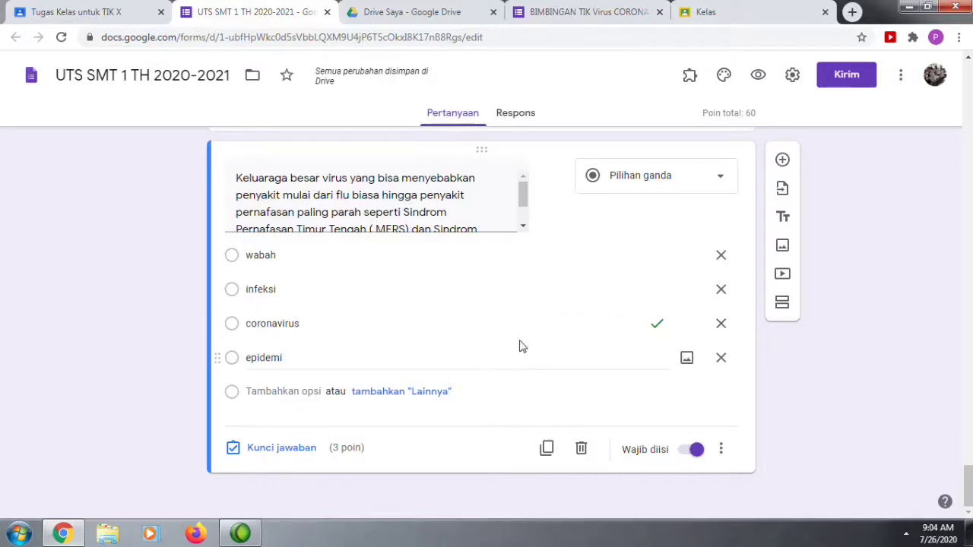
Step: Add a new section after the "coronavirus" question at the form's end and title it "SOAL ISIAN"
{"action": "left_click", "coordinate": [523, 312]}
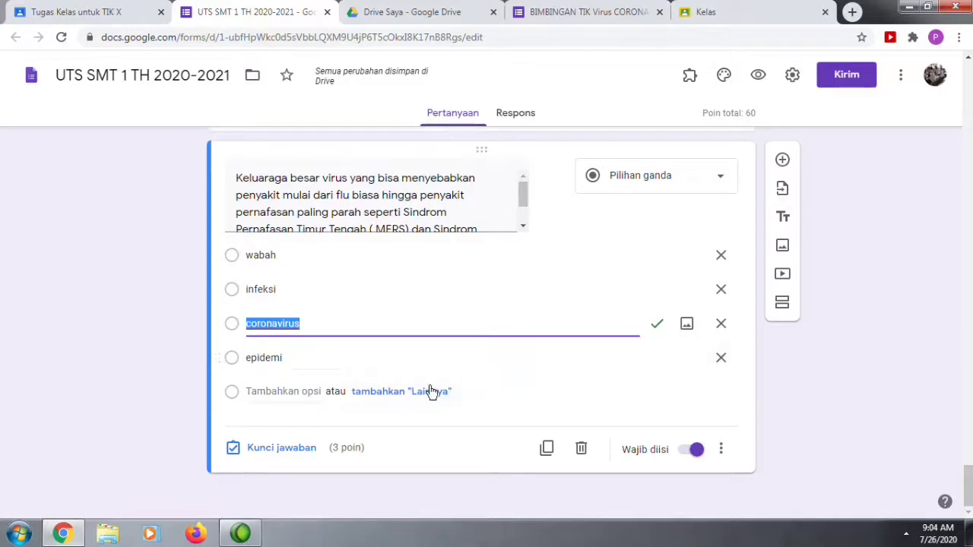
{"action": "left_click", "coordinate": [782, 301]}
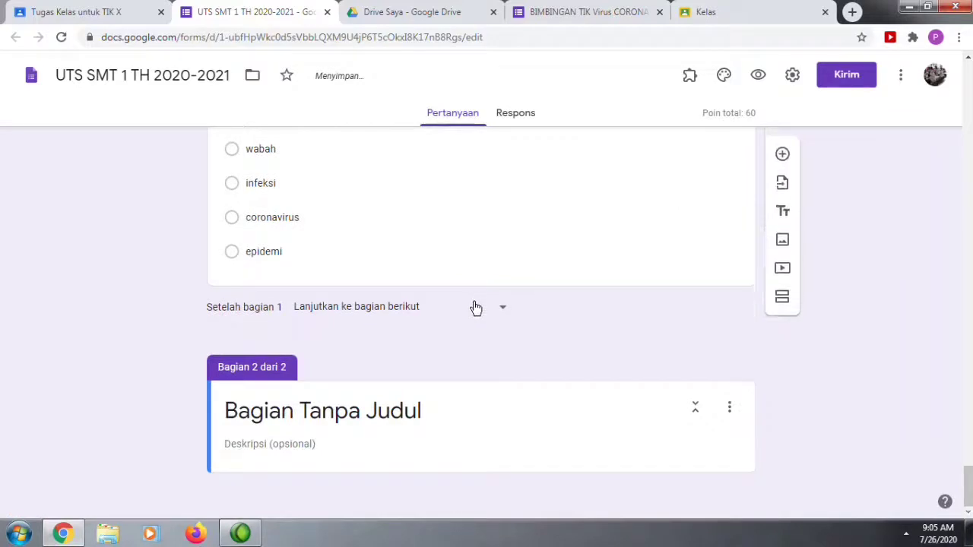
{"action": "left_click", "coordinate": [428, 409]}
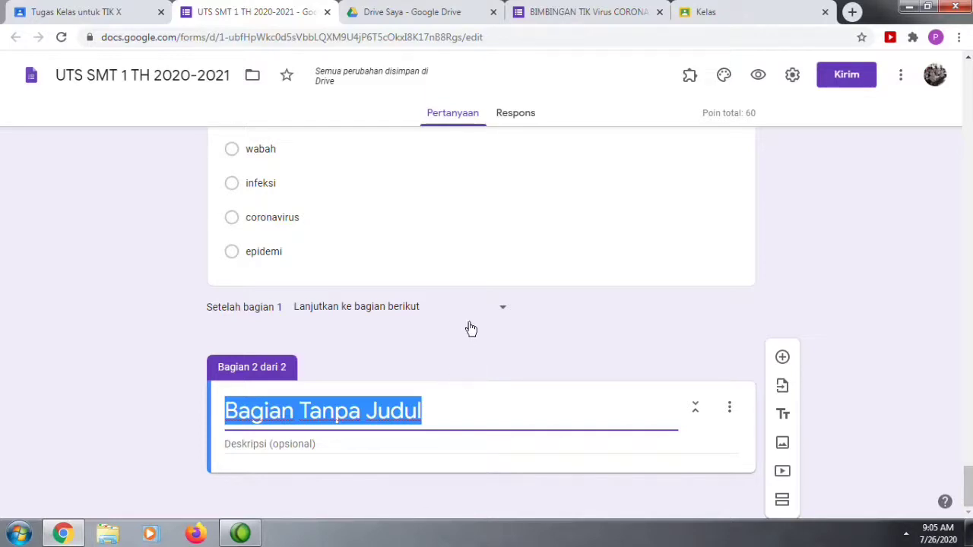
{"action": "type", "text": "SOAL"}
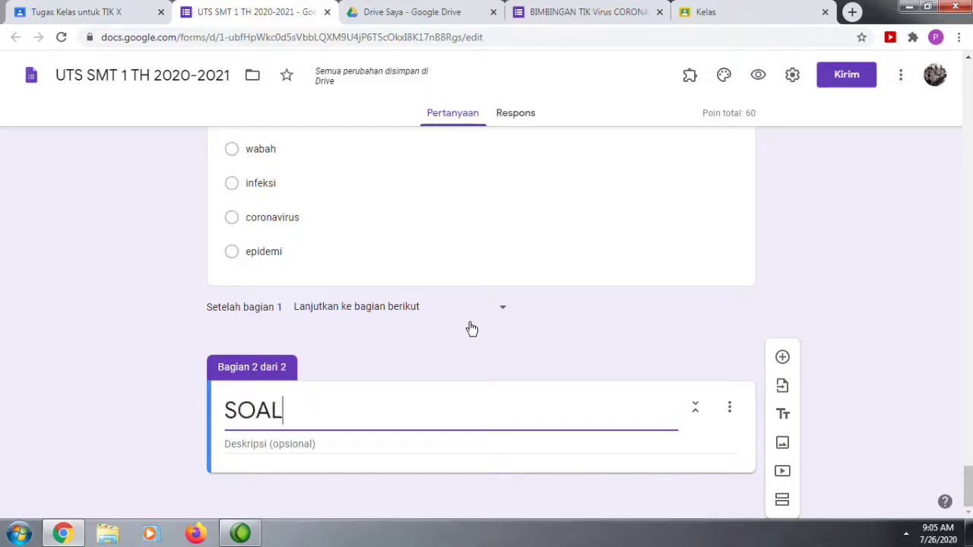
{"action": "type", "text": " ISIA"}
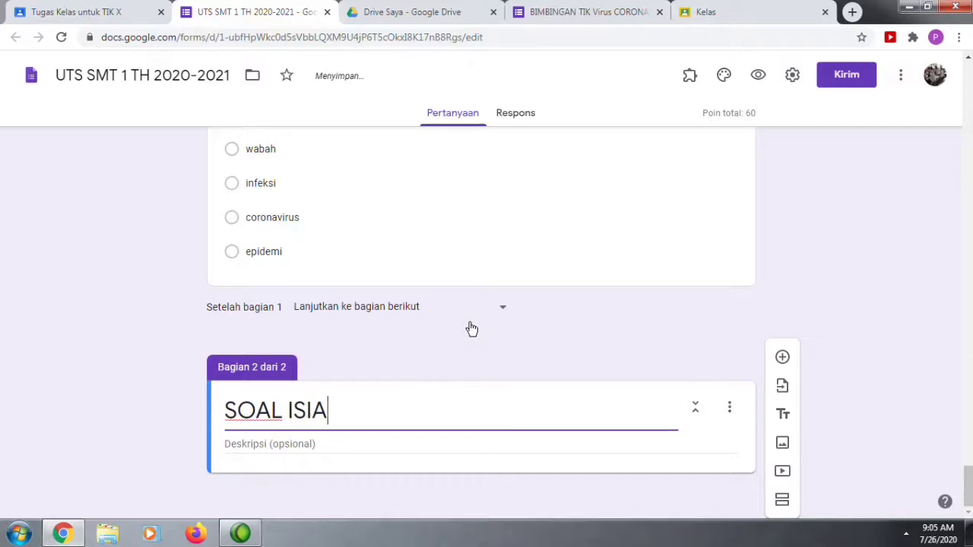
{"action": "type", "text": "N"}
Step: Enter "Isilah titik-titik dengan jawaban yang benar!" as the description of the SOAL ISIAN section
{"action": "left_click", "coordinate": [340, 443]}
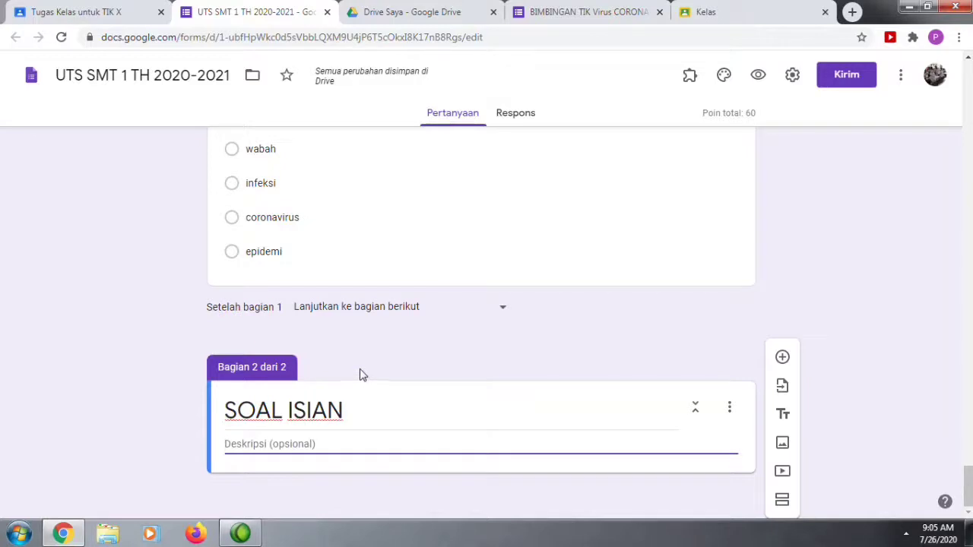
{"action": "type", "text": "Isila"}
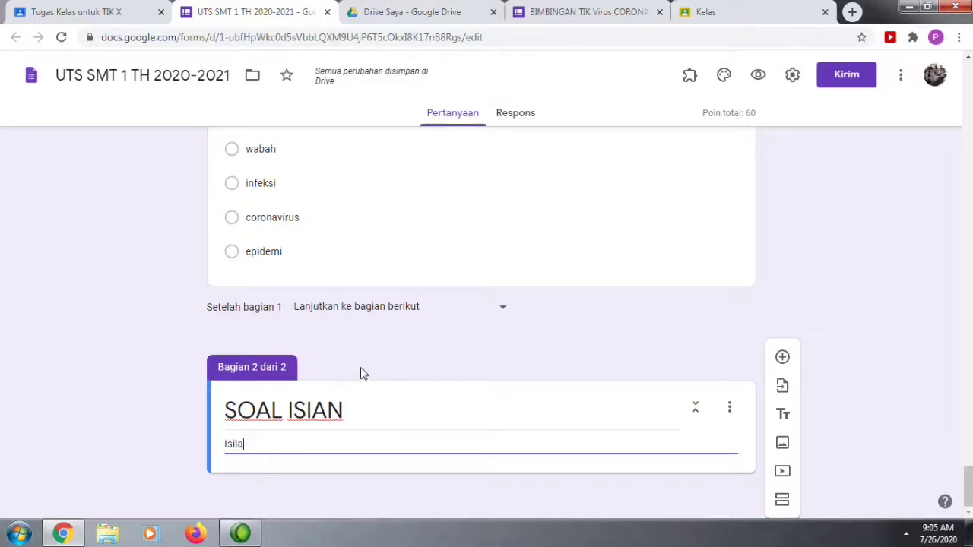
{"action": "type", "text": "h"}
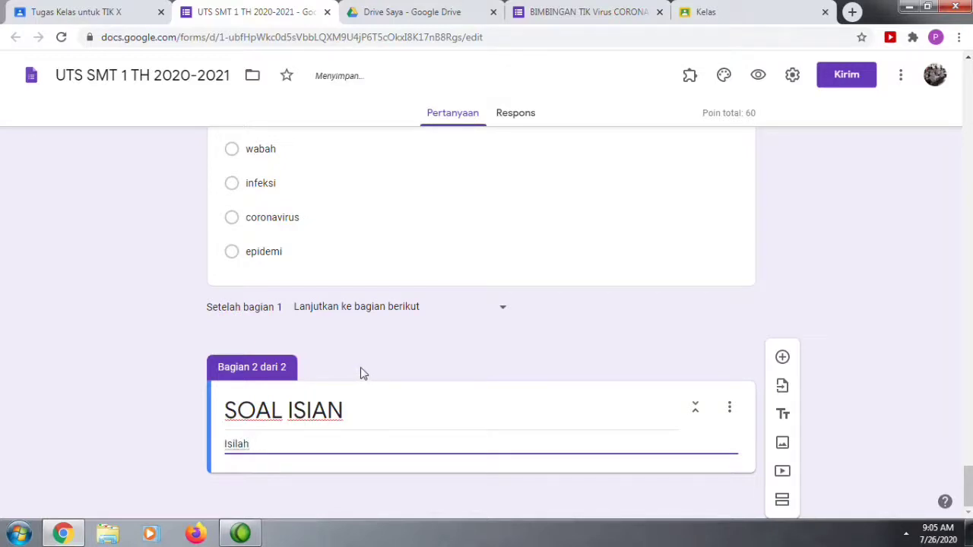
{"action": "type", "text": " titik-titik den"}
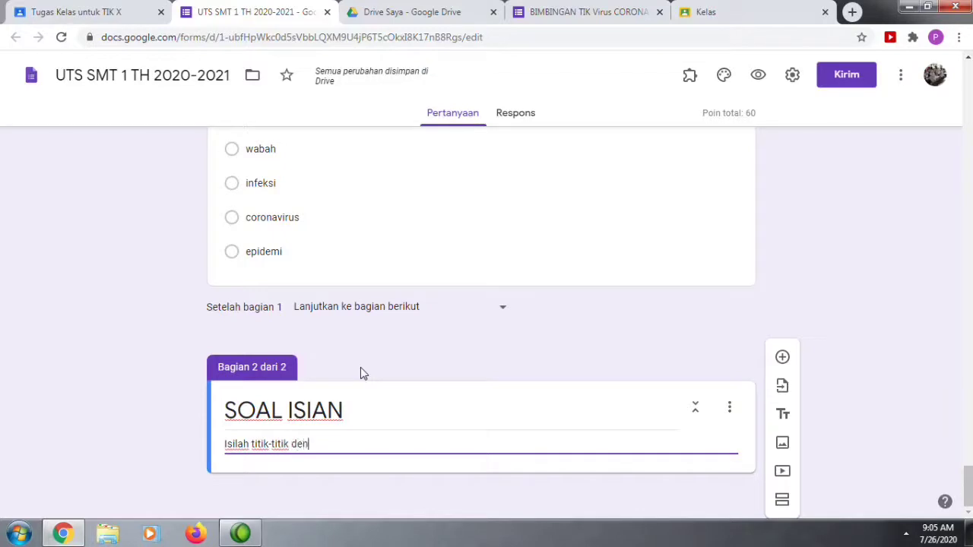
{"action": "type", "text": "gan jawaban ya"}
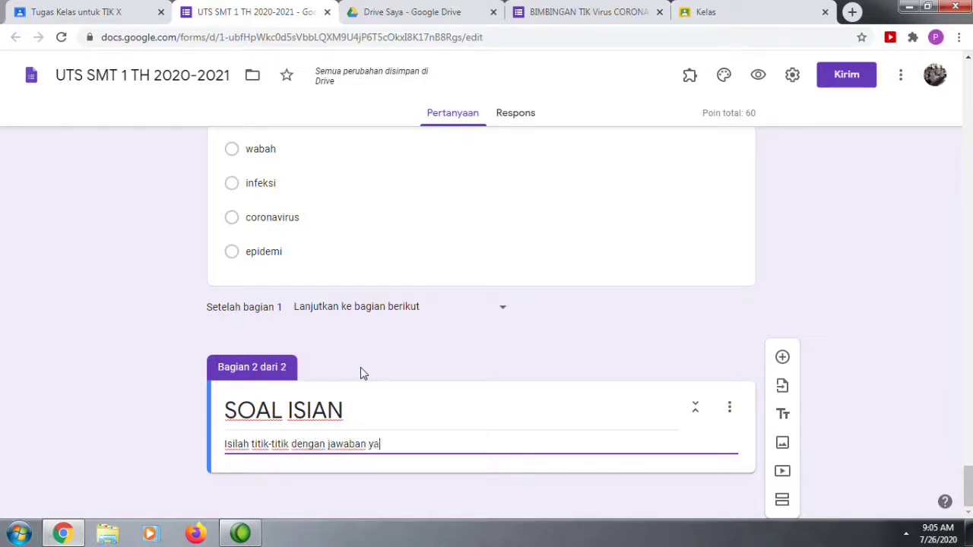
{"action": "type", "text": "ng"}
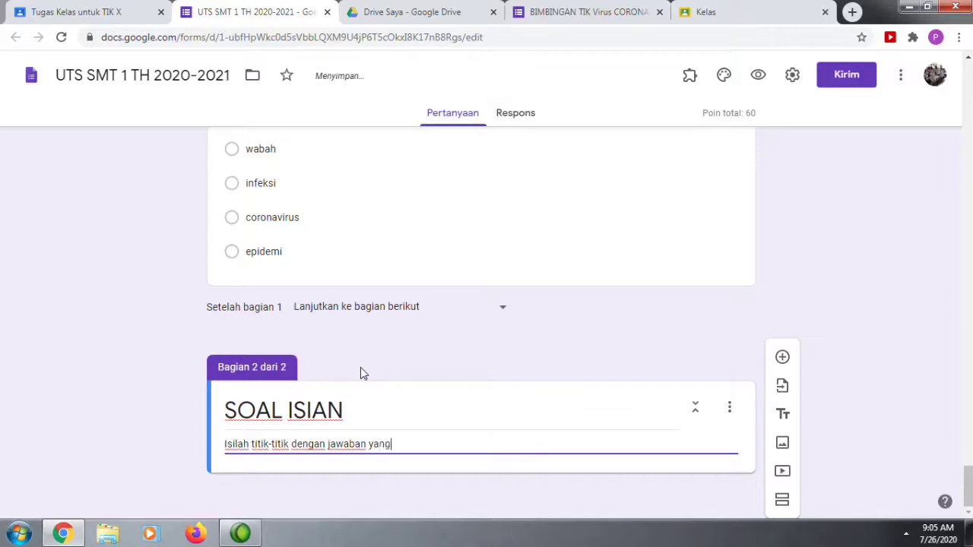
{"action": "type", "text": " benar!"}
Step: Add a short-answer (Jawaban singkat) question reading "2 + 2 =" to the SOAL ISIAN section
{"action": "left_click", "coordinate": [783, 357]}
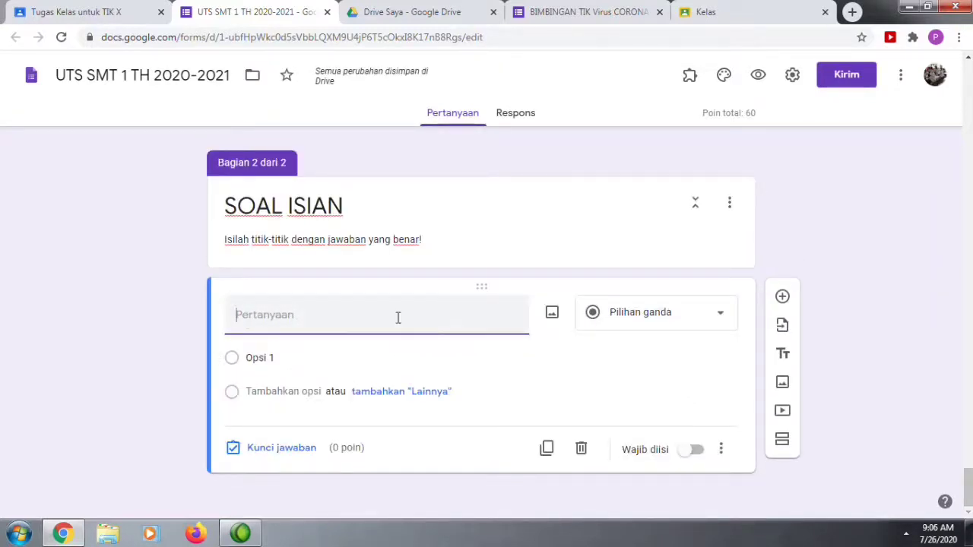
{"action": "left_click", "coordinate": [721, 316]}
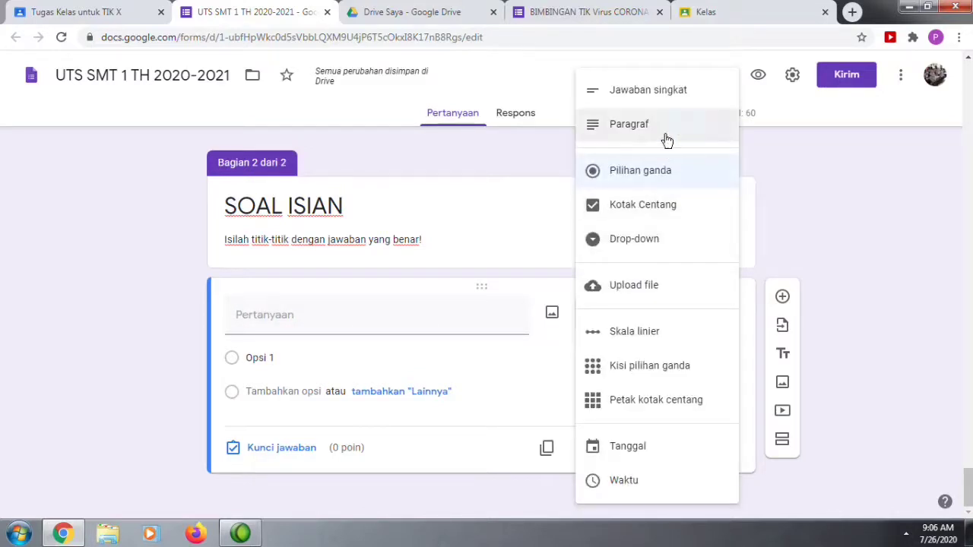
{"action": "left_click", "coordinate": [658, 93]}
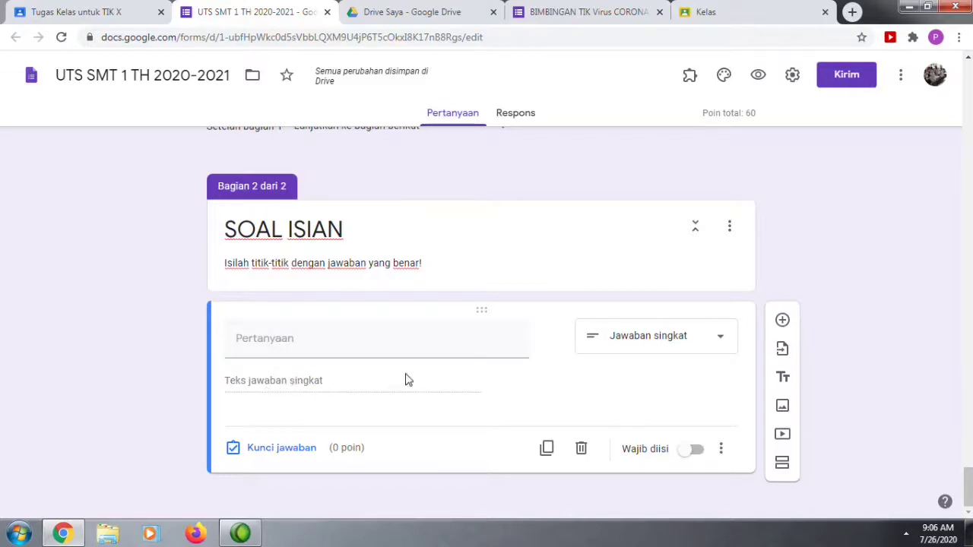
{"action": "left_click", "coordinate": [302, 339]}
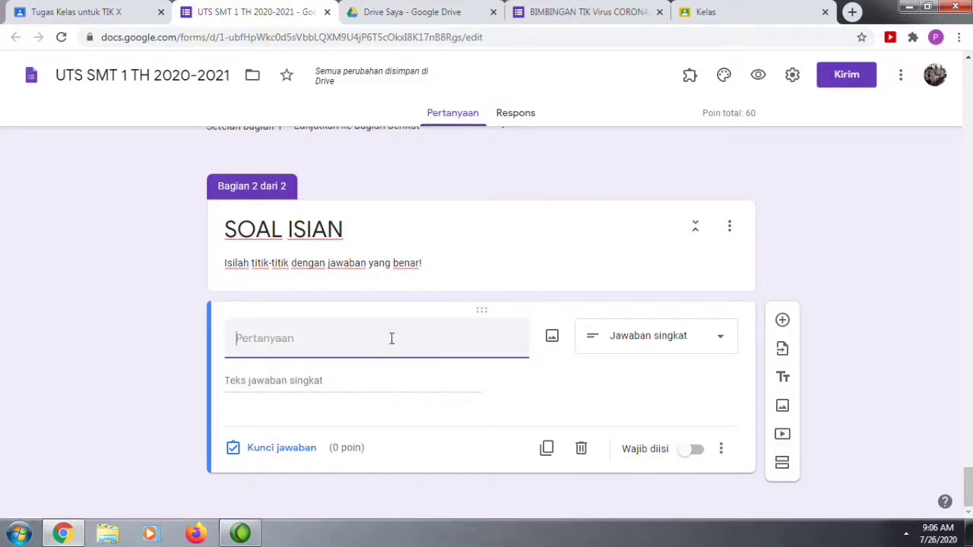
{"action": "type", "text": "2"}
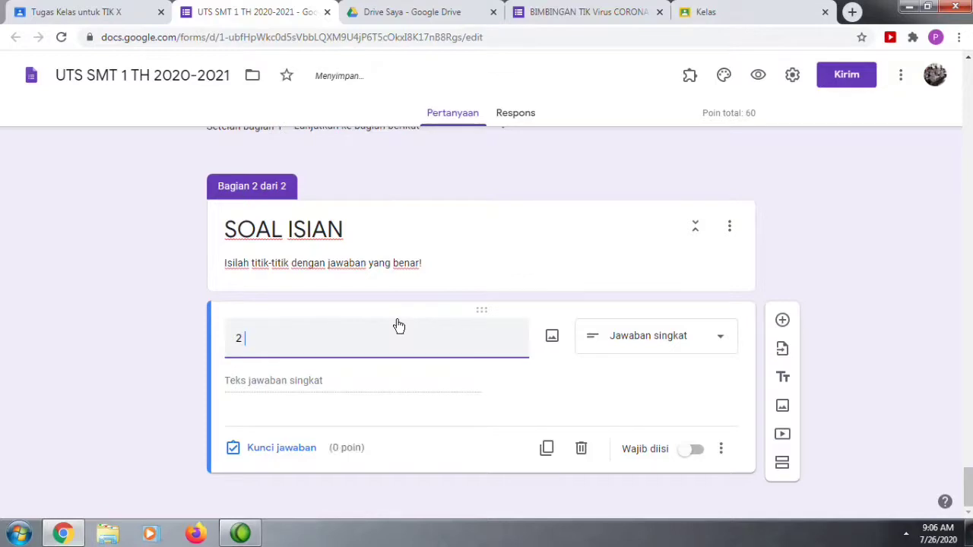
{"action": "type", "text": "+"}
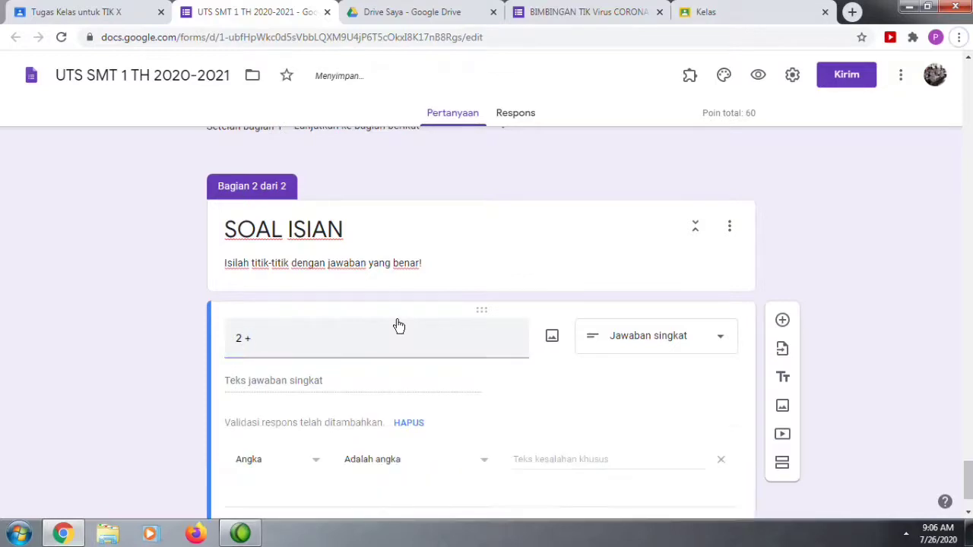
{"action": "left_click", "coordinate": [268, 343]}
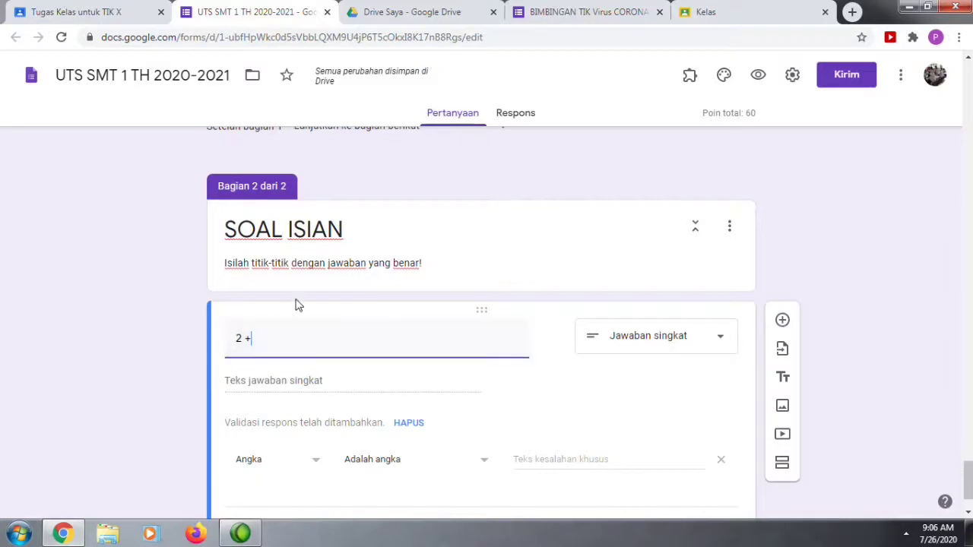
{"action": "type", "text": "2 ="}
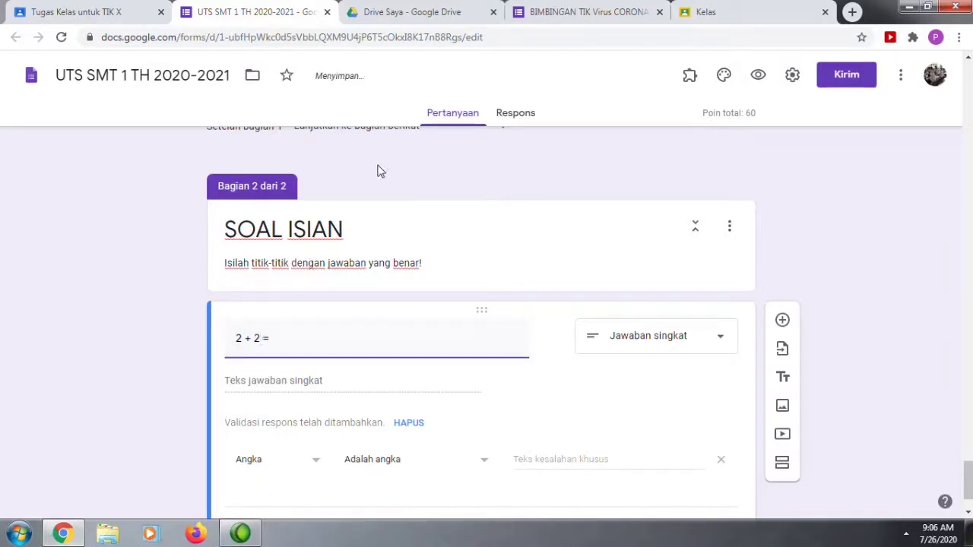
Step: Enter "4" and "empat" as correct answers in the answer key of the "2 + 2 =" question
{"action": "scroll", "coordinate": [419, 182], "scroll_direction": "down", "scroll_amount": 1}
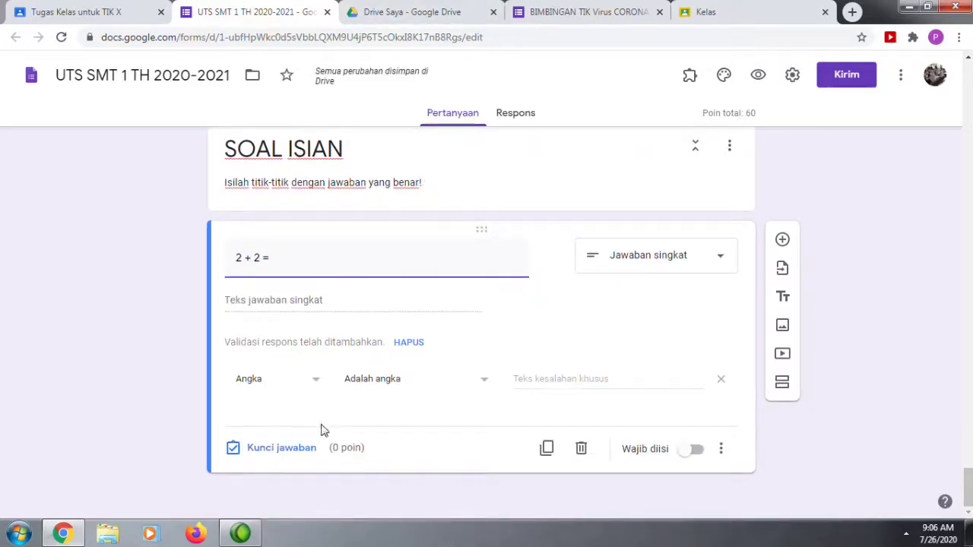
{"action": "left_click", "coordinate": [289, 451]}
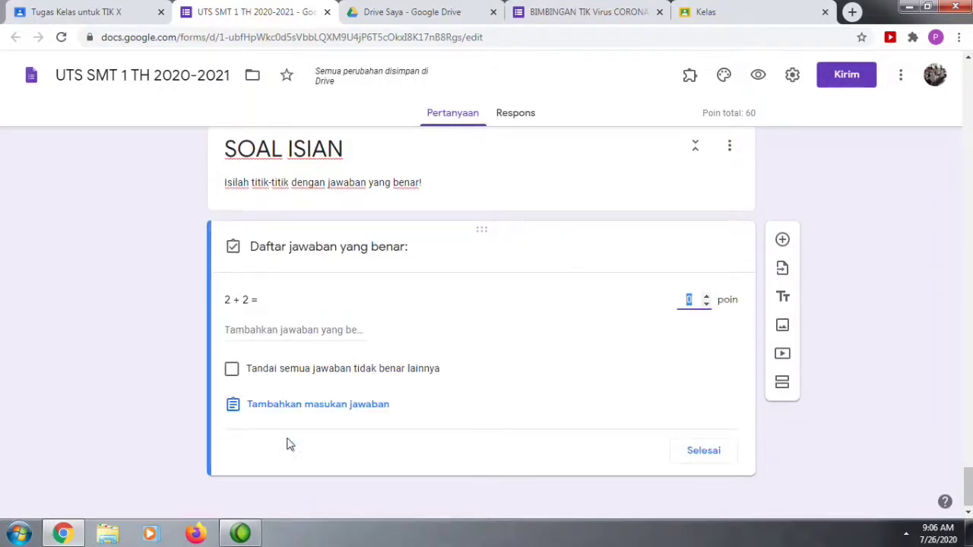
{"action": "left_click", "coordinate": [368, 332]}
{"action": "left_click", "coordinate": [366, 331]}
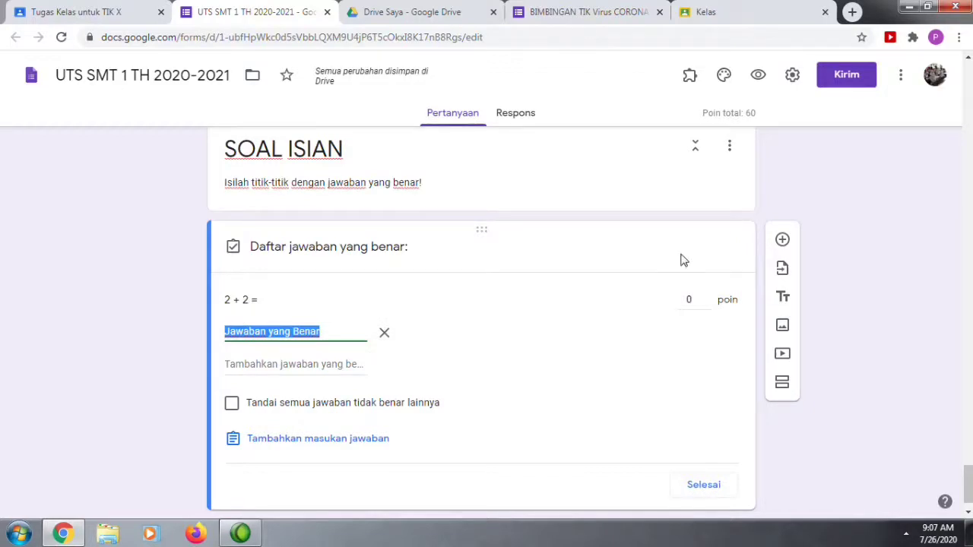
{"action": "type", "text": "4"}
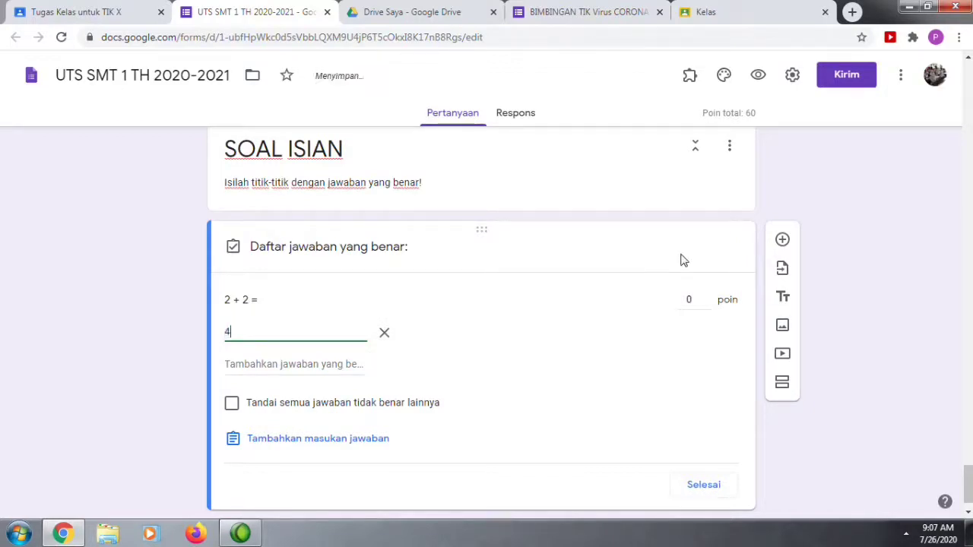
{"action": "key", "text": "Return"}
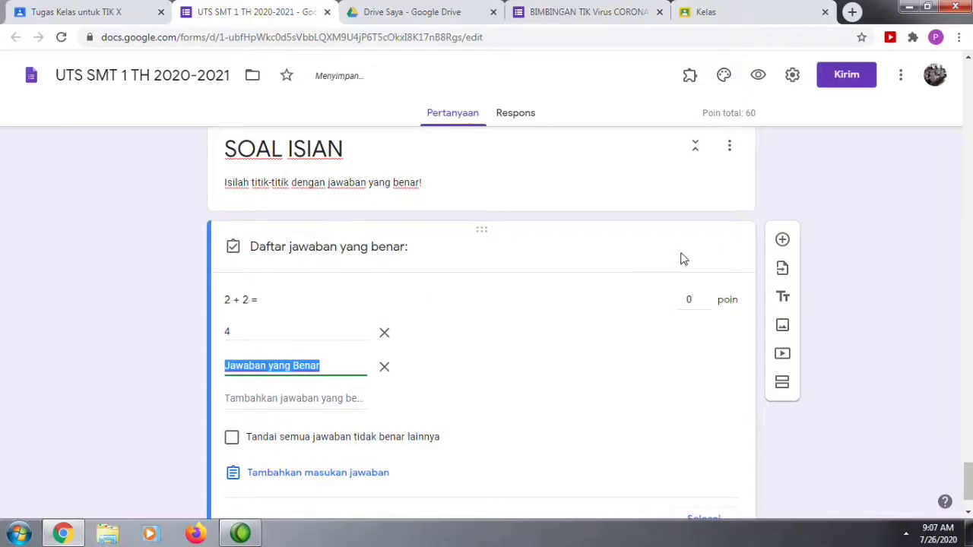
{"action": "type", "text": "empat"}
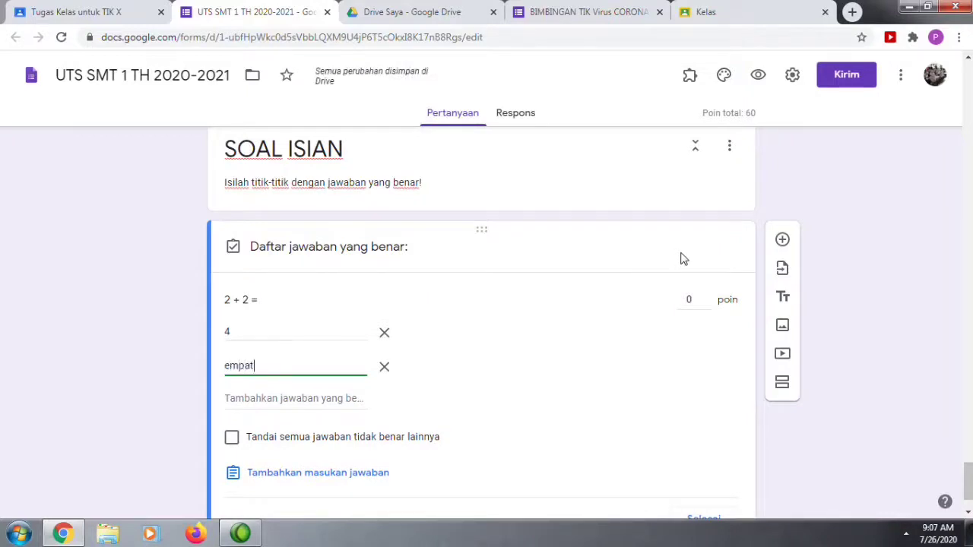
Step: Add "Empat" and "EMPAT" as further correct answers in the answer key of the "2 + 2 =" question
{"action": "key", "text": "Return"}
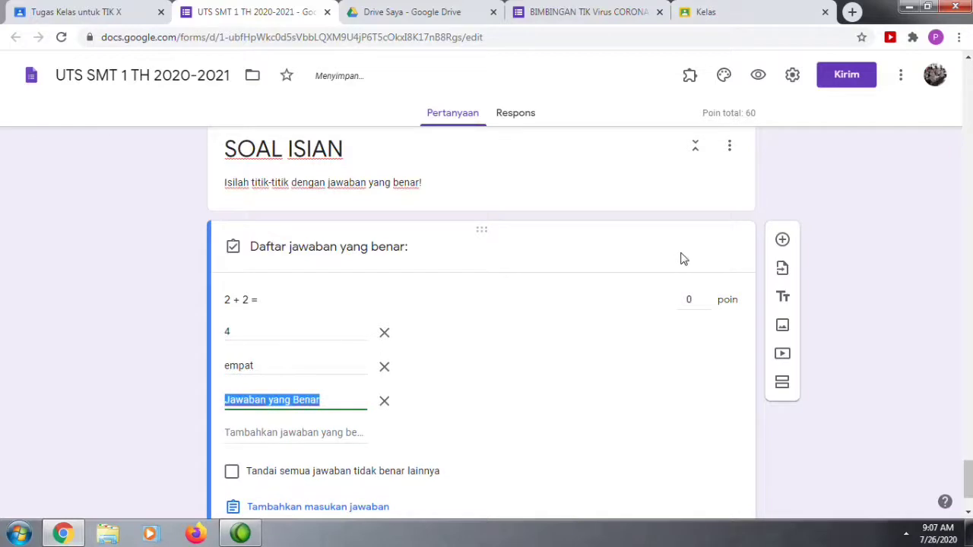
{"action": "type", "text": "Emp"}
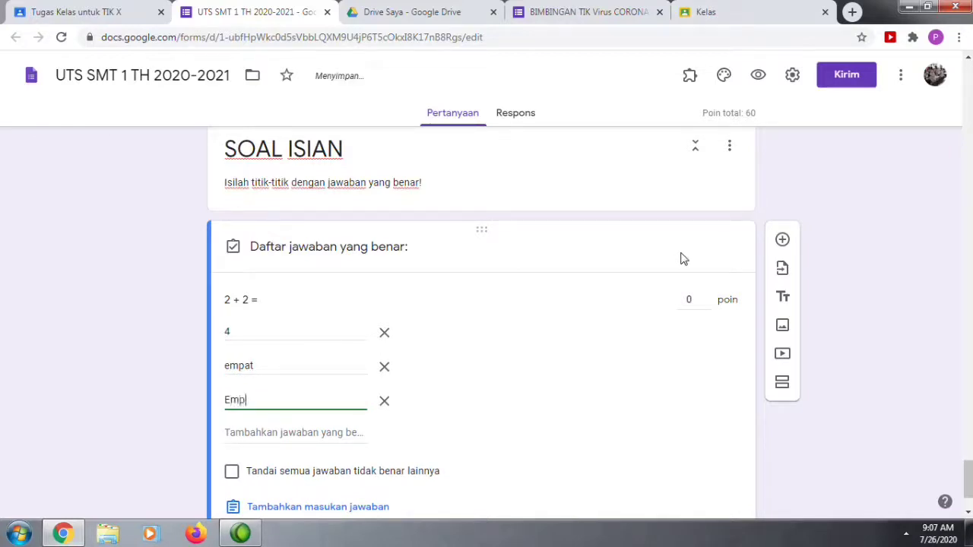
{"action": "type", "text": "at"}
{"action": "key", "text": "Return"}
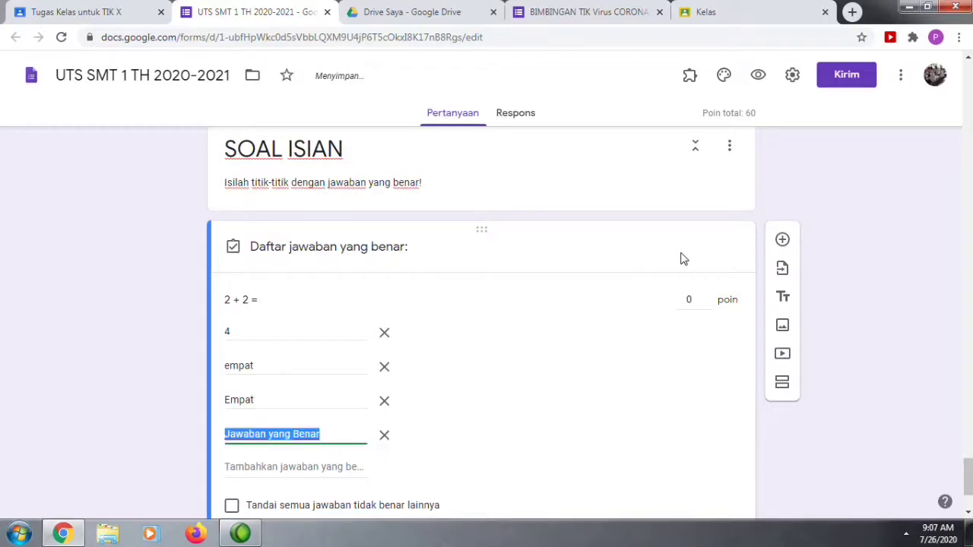
{"action": "type", "text": "EM"}
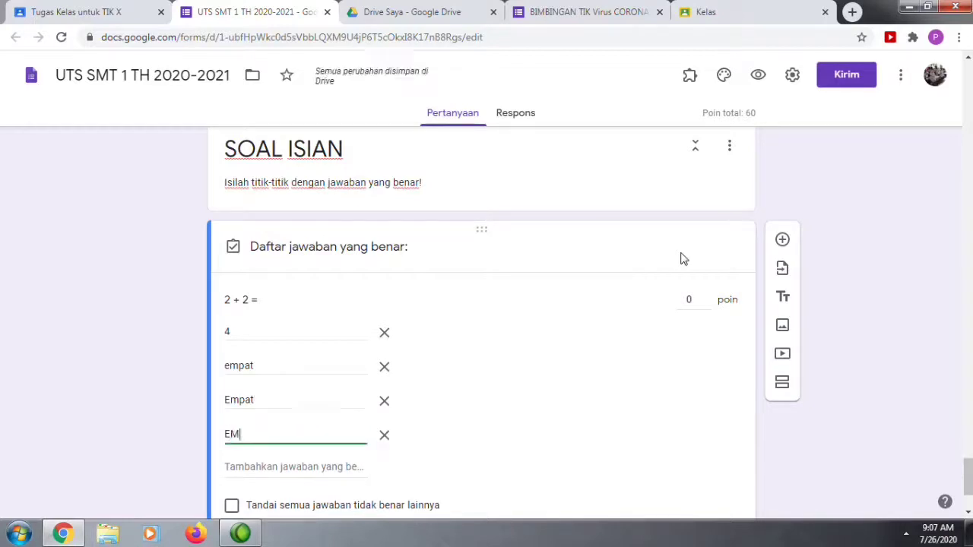
{"action": "type", "text": "PAT"}
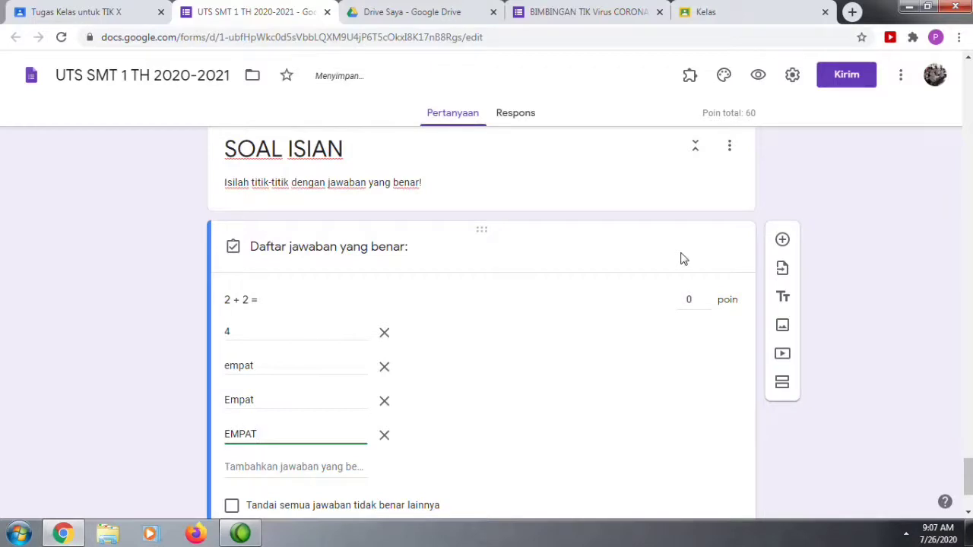
Step: Set the "2 + 2 =" question to 20 points, finish its answer key and make the question required (Wajib diisi)
{"action": "scroll", "coordinate": [530, 298], "scroll_direction": "down", "scroll_amount": 2}
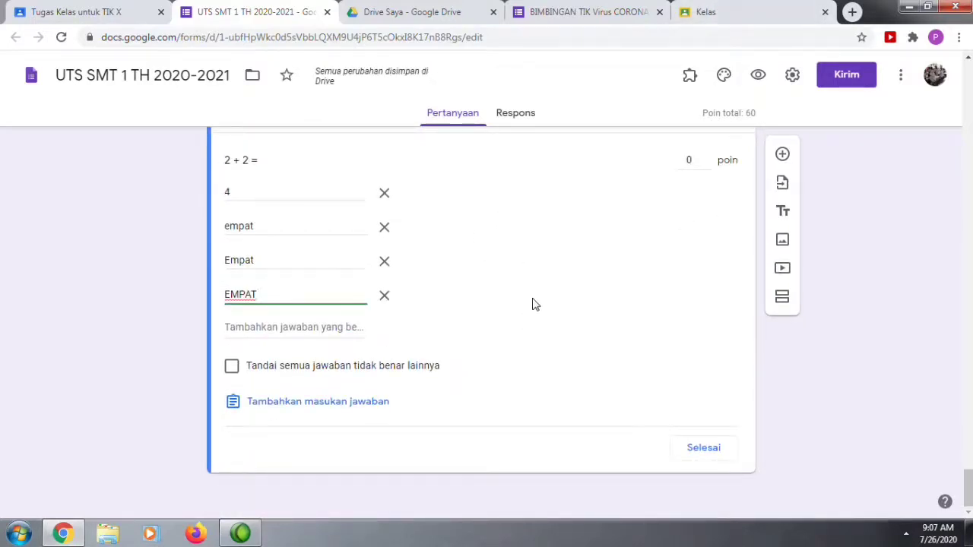
{"action": "scroll", "coordinate": [532, 307], "scroll_direction": "up", "scroll_amount": 2}
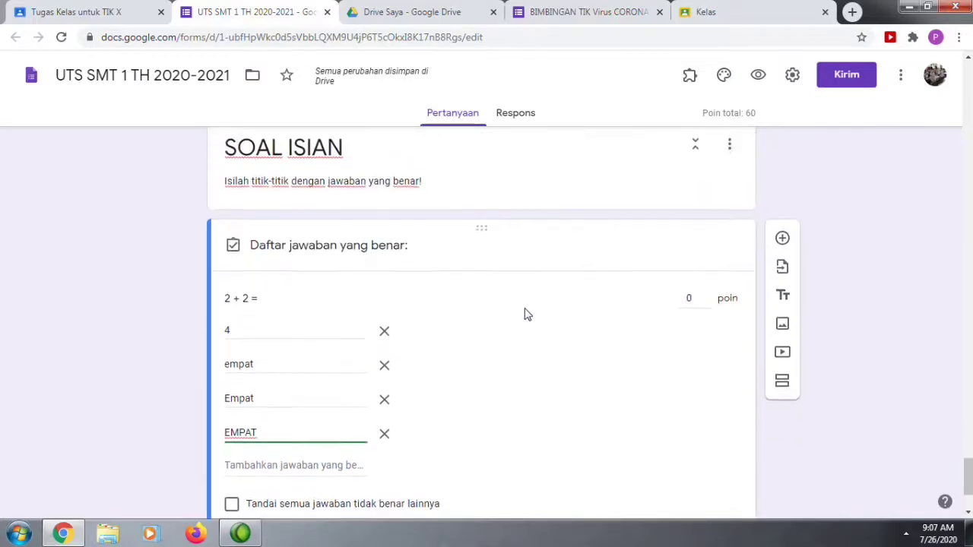
{"action": "scroll", "coordinate": [524, 314], "scroll_direction": "down", "scroll_amount": 2}
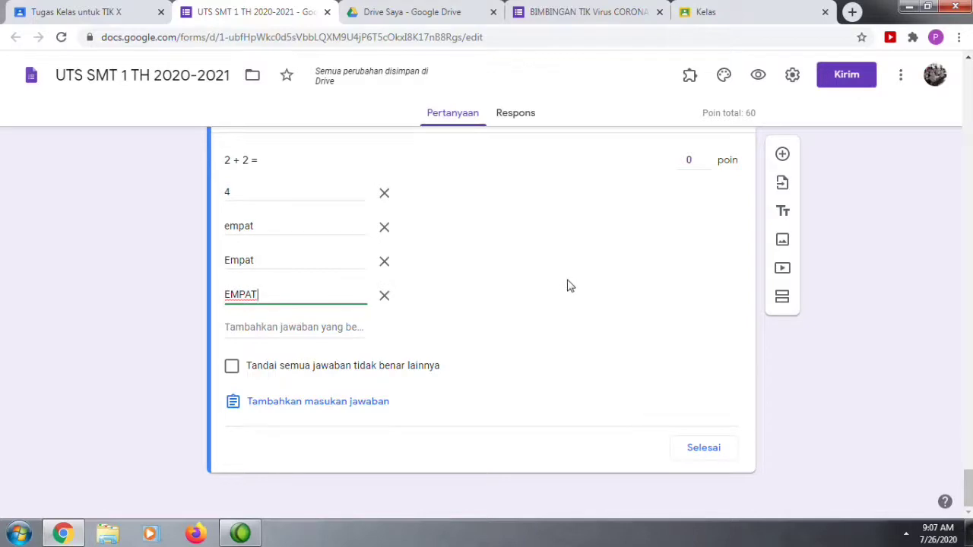
{"action": "left_click", "coordinate": [688, 160]}
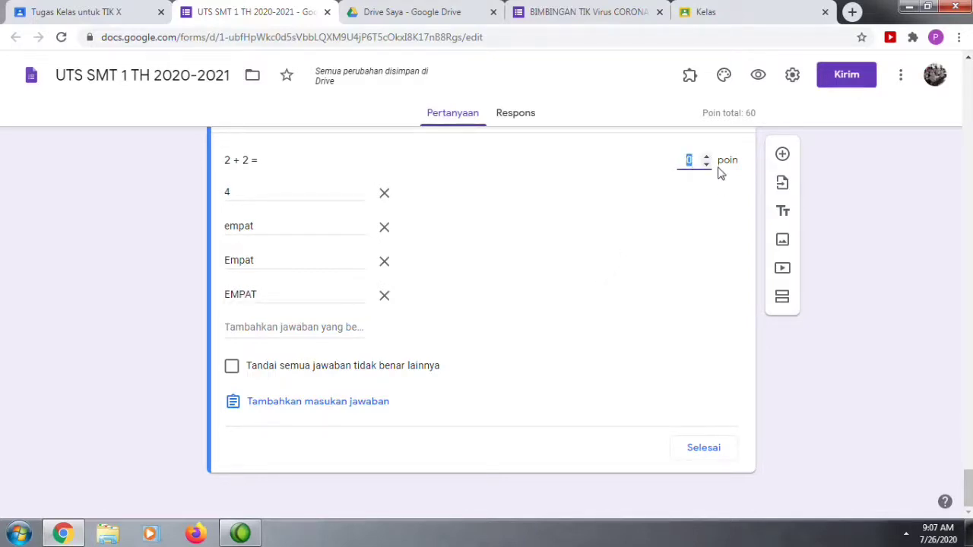
{"action": "type", "text": "20"}
{"action": "left_click", "coordinate": [704, 449]}
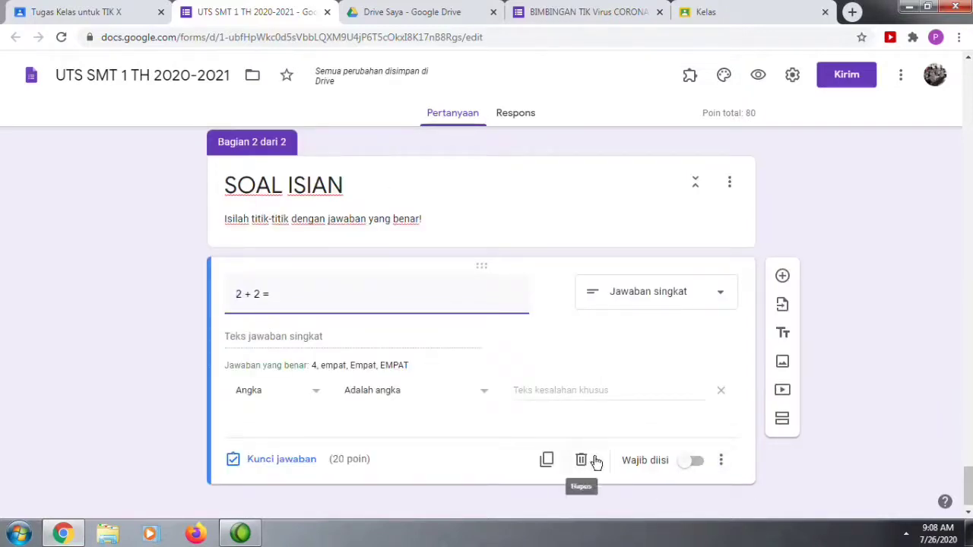
{"action": "left_click", "coordinate": [700, 466]}
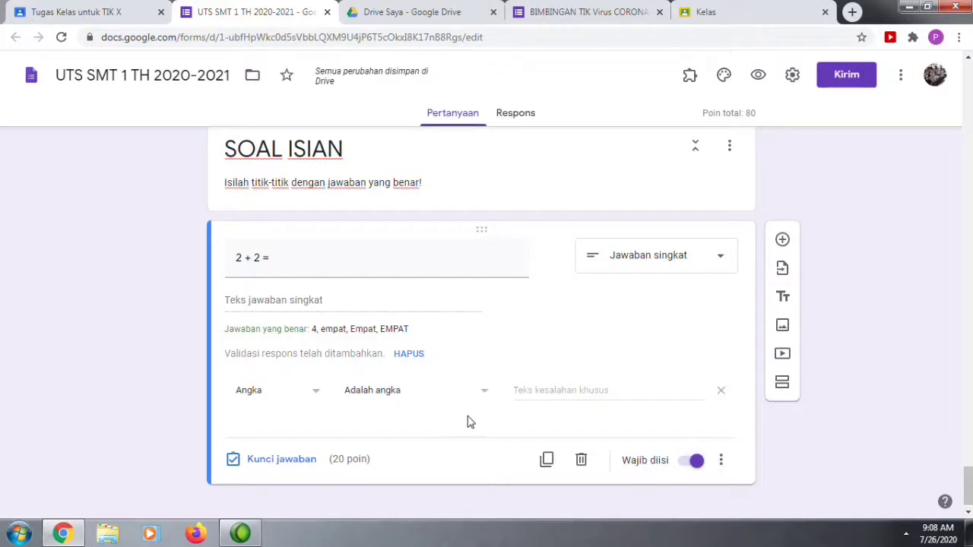
Step: Add a new section after the "2 + 2 =" question and title it "SOAL ESSAY"
{"action": "left_click", "coordinate": [782, 387]}
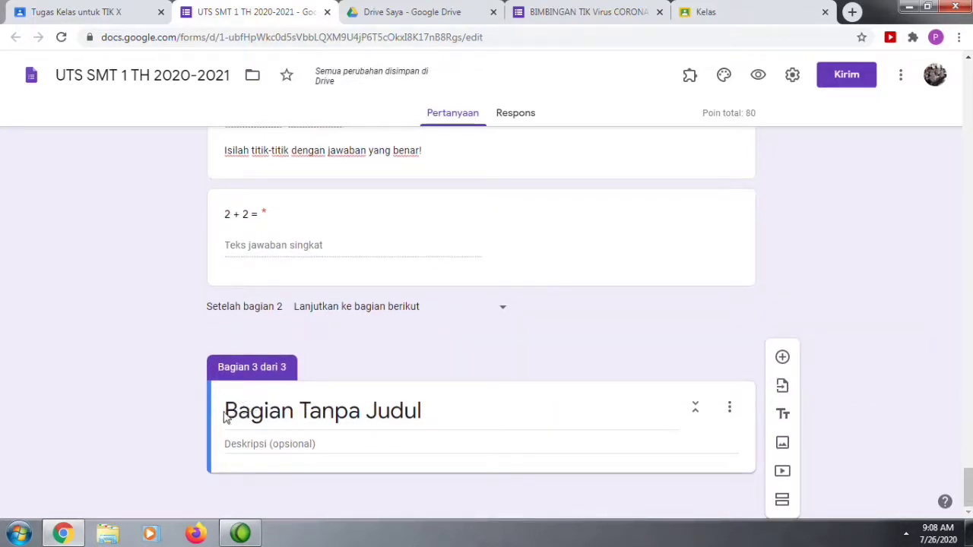
{"action": "left_click", "coordinate": [429, 413]}
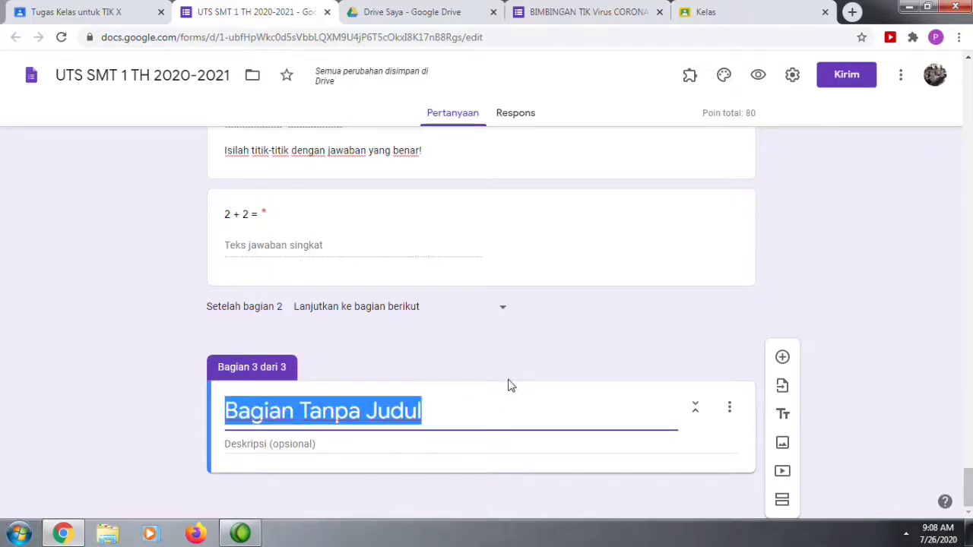
{"action": "type", "text": "SOAL"}
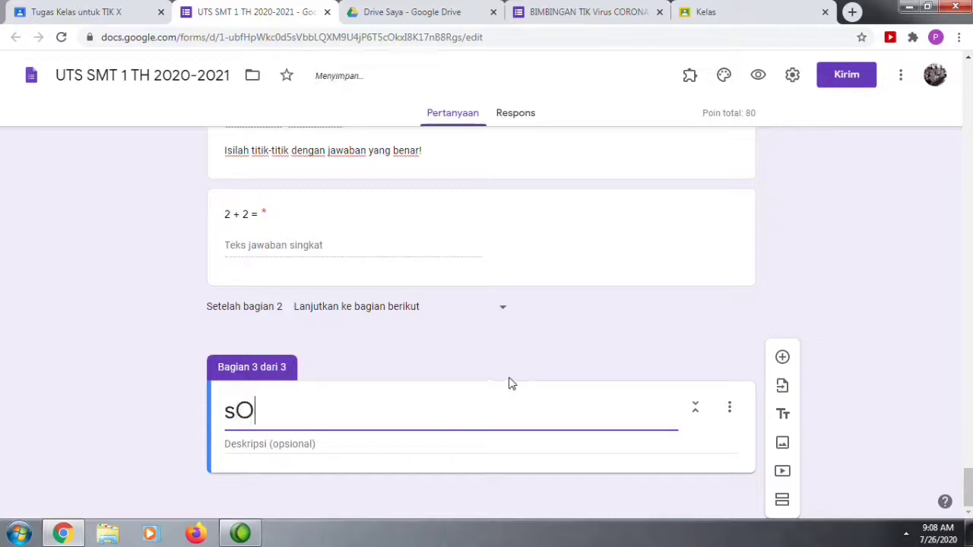
{"action": "key", "text": "BackSpace"}
{"action": "key", "text": "BackSpace"}
{"action": "key", "text": "BackSpace"}
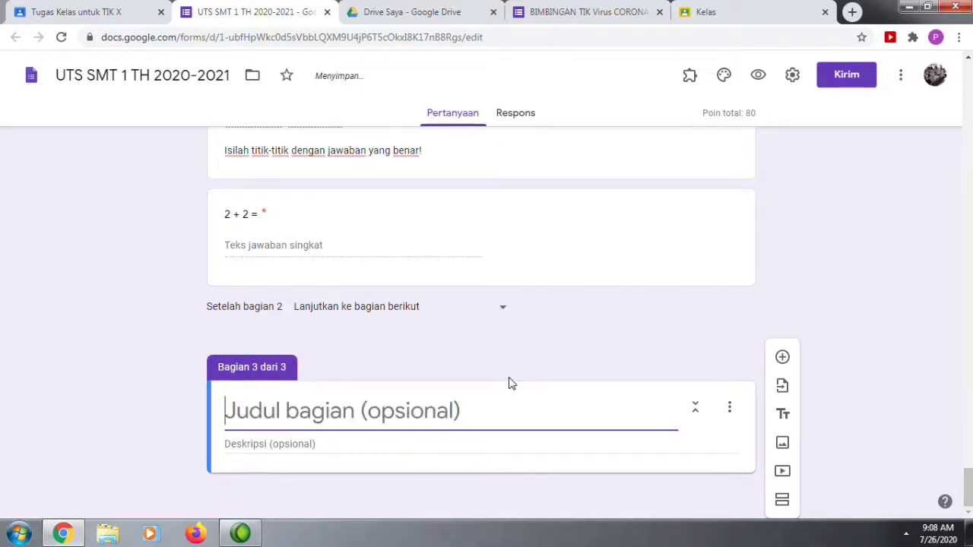
{"action": "type", "text": "SOAL E"}
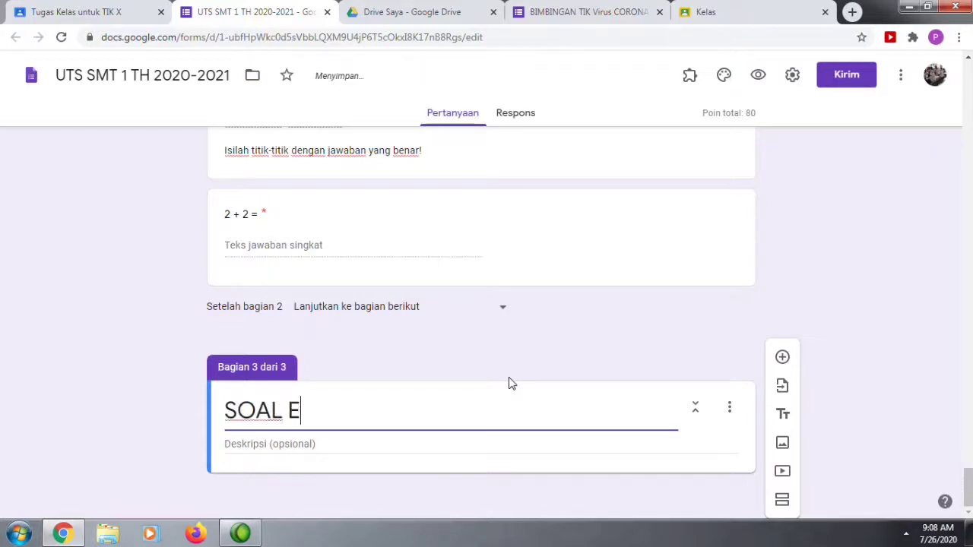
{"action": "type", "text": "SSAY"}
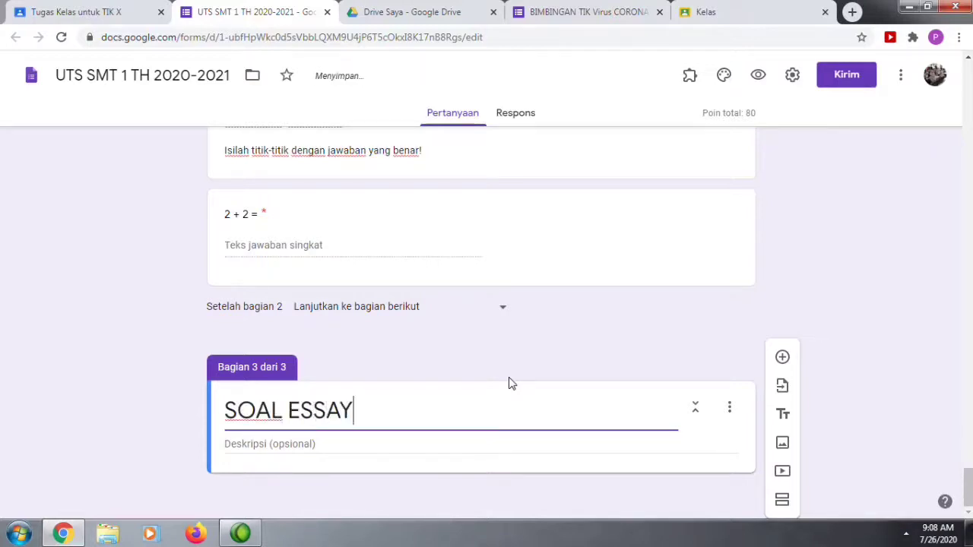
Step: Enter "Jawablah dengan benar !" as the description of the SOAL ESSAY section
{"action": "left_click", "coordinate": [234, 445]}
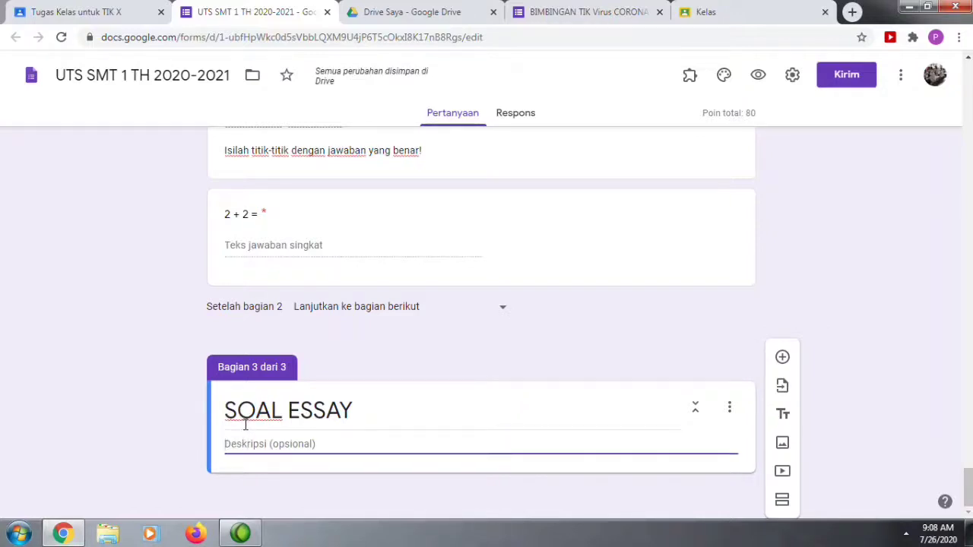
{"action": "type", "text": "Jawa"}
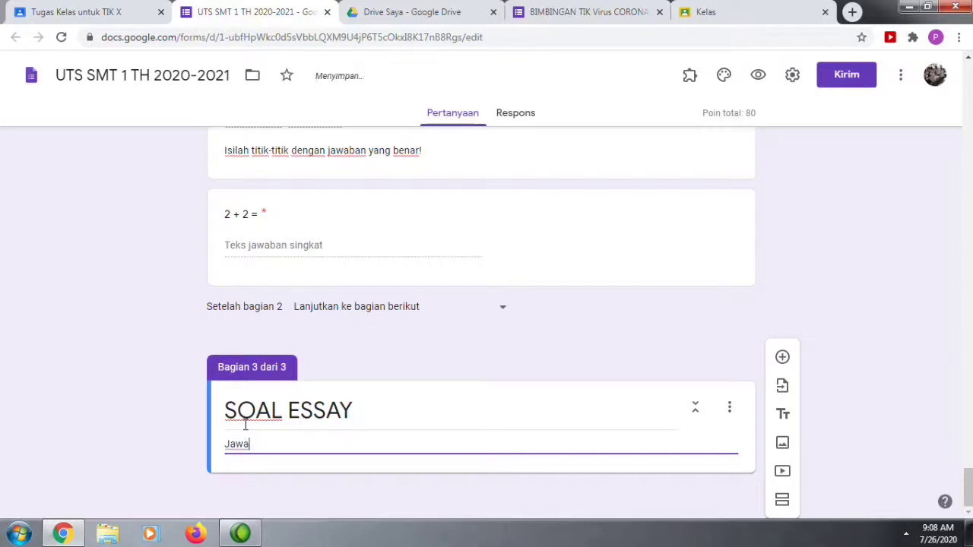
{"action": "type", "text": "blah denga"}
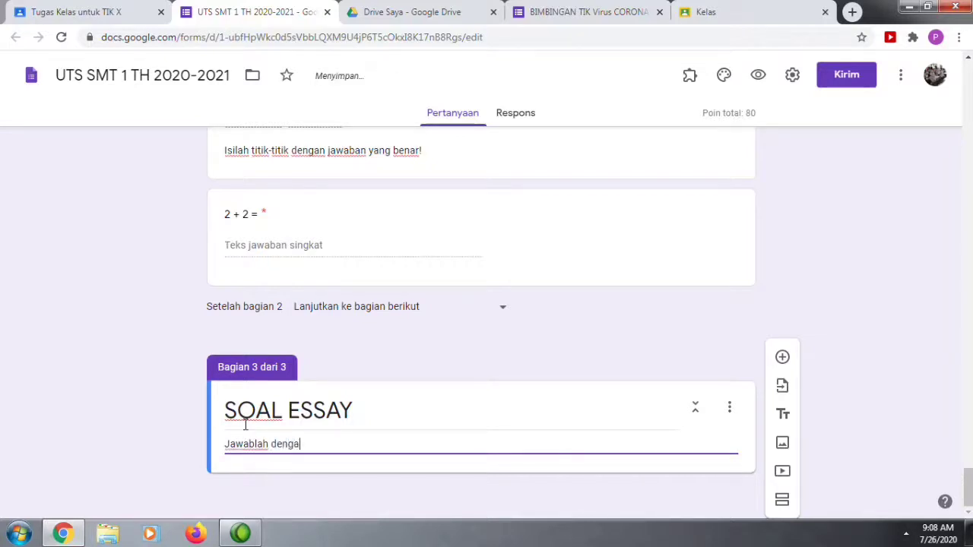
{"action": "type", "text": "n benar !"}
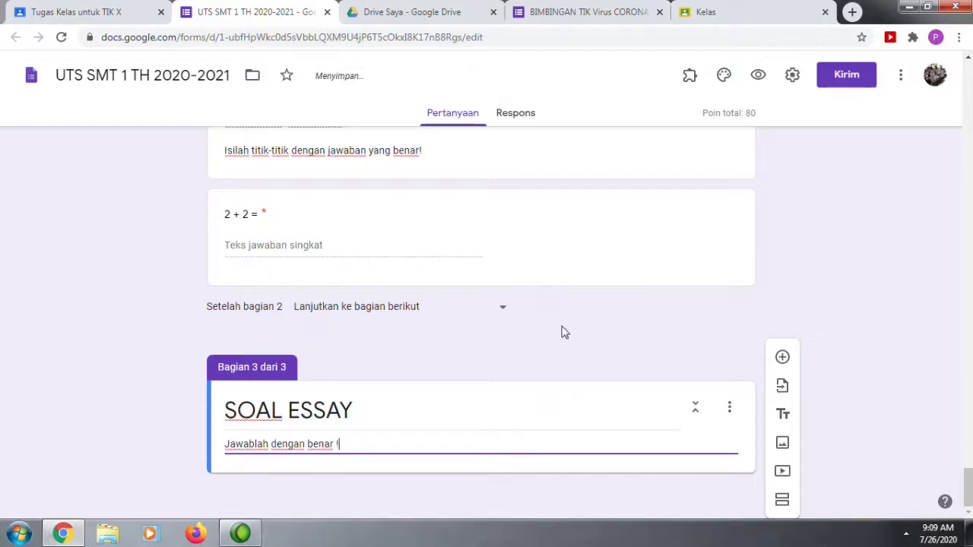
Step: Add a Paragraf question reading "Jelaskan langkah -langkah untuk mengatasi penyebaran Corona !" to the SOAL ESSAY section
{"action": "left_click", "coordinate": [783, 358]}
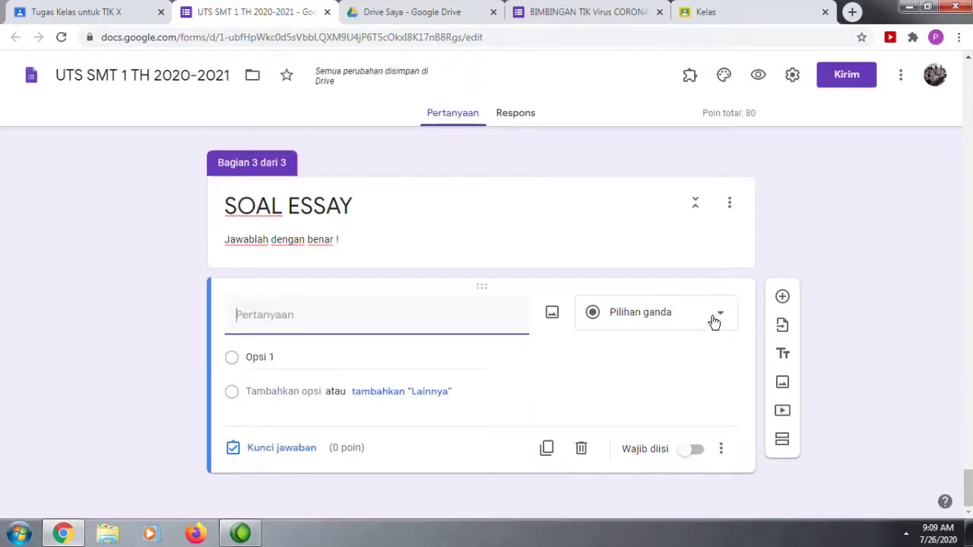
{"action": "left_click", "coordinate": [721, 318]}
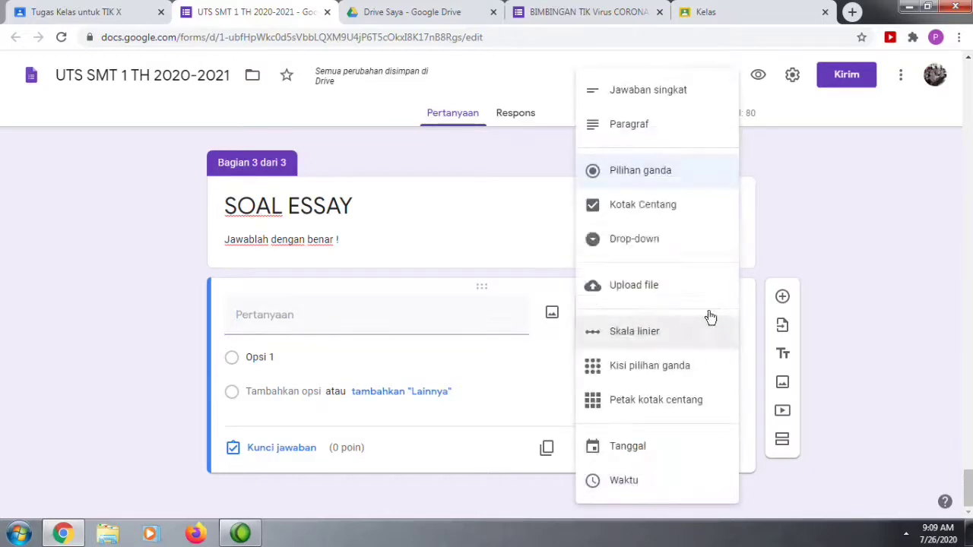
{"action": "left_click", "coordinate": [640, 124]}
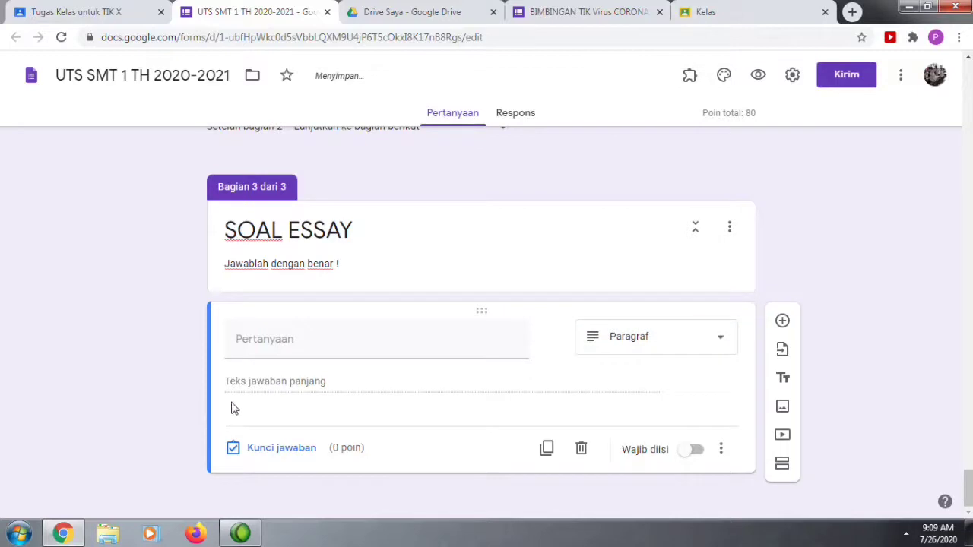
{"action": "left_click", "coordinate": [240, 340]}
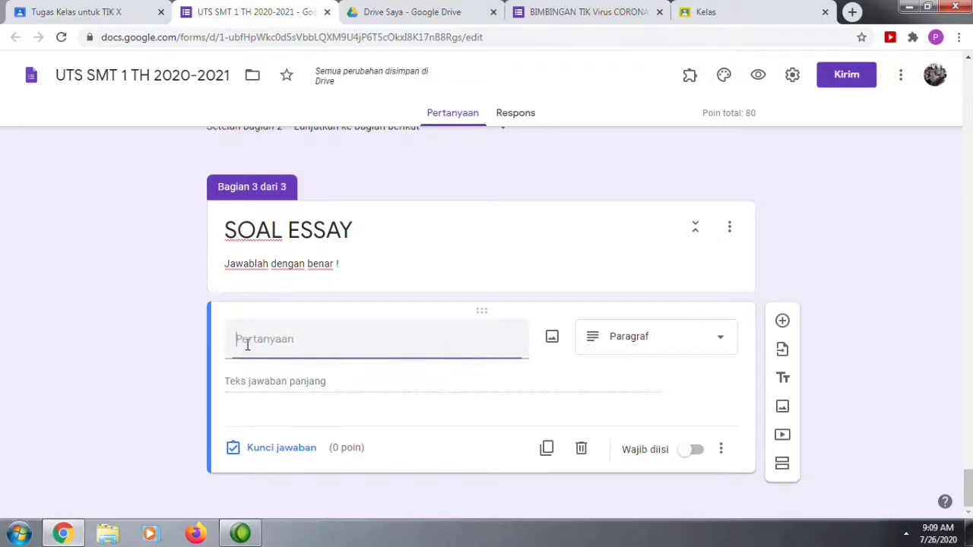
{"action": "type", "text": "Jelaskan"}
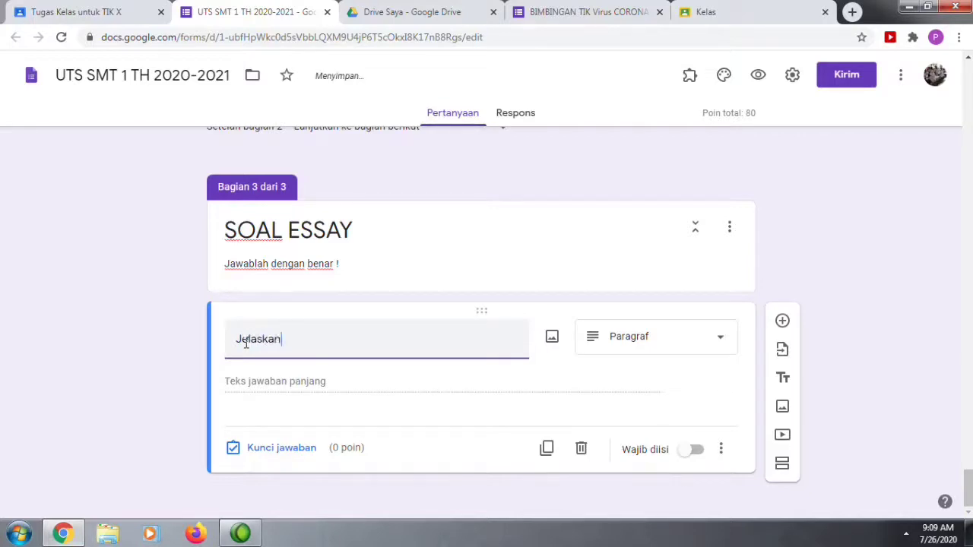
{"action": "type", "text": " langkah"}
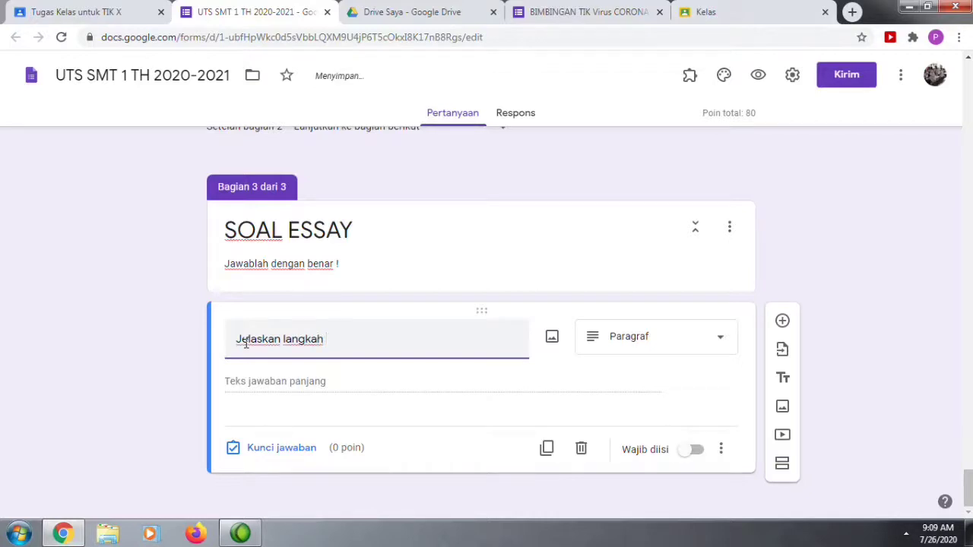
{"action": "type", "text": " -langkah untuk"}
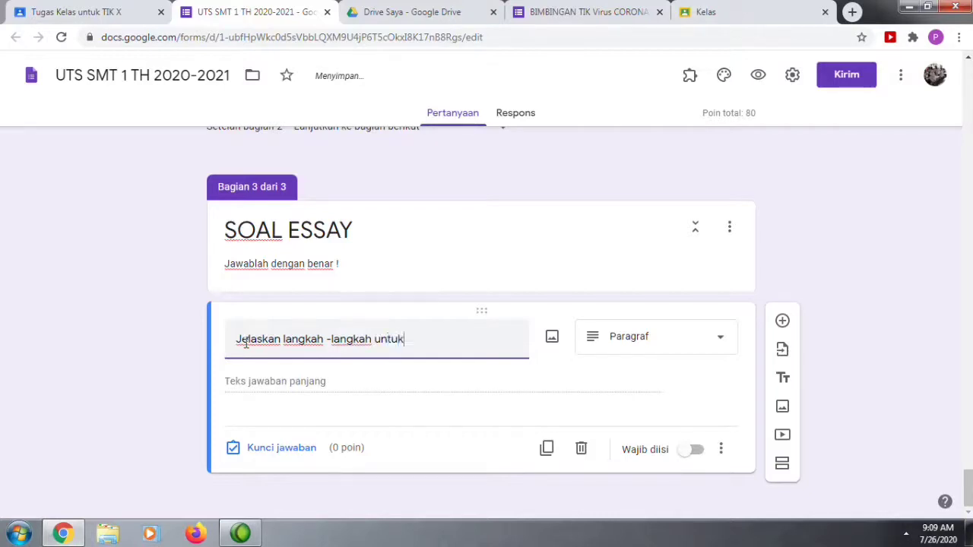
{"action": "type", "text": " mengatasi "}
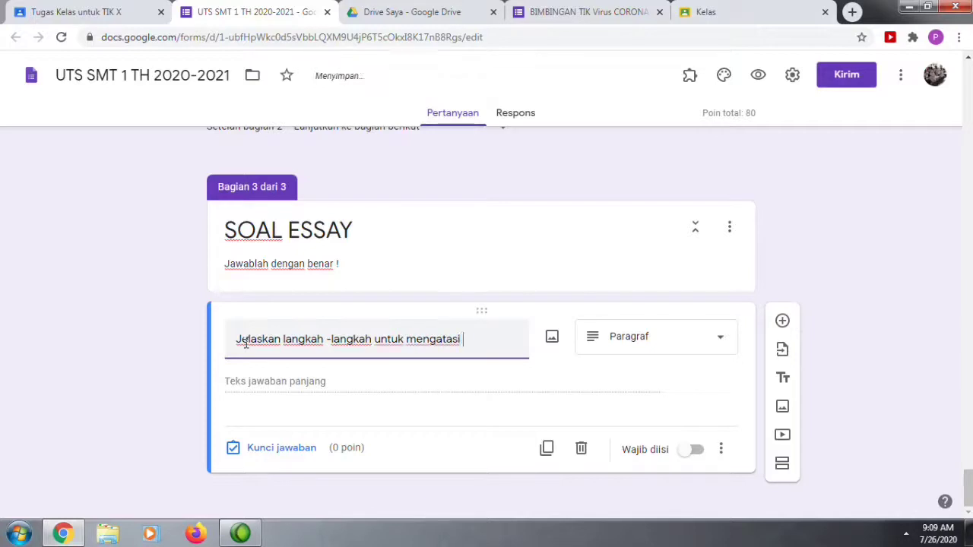
{"action": "type", "text": "penyebarab"}
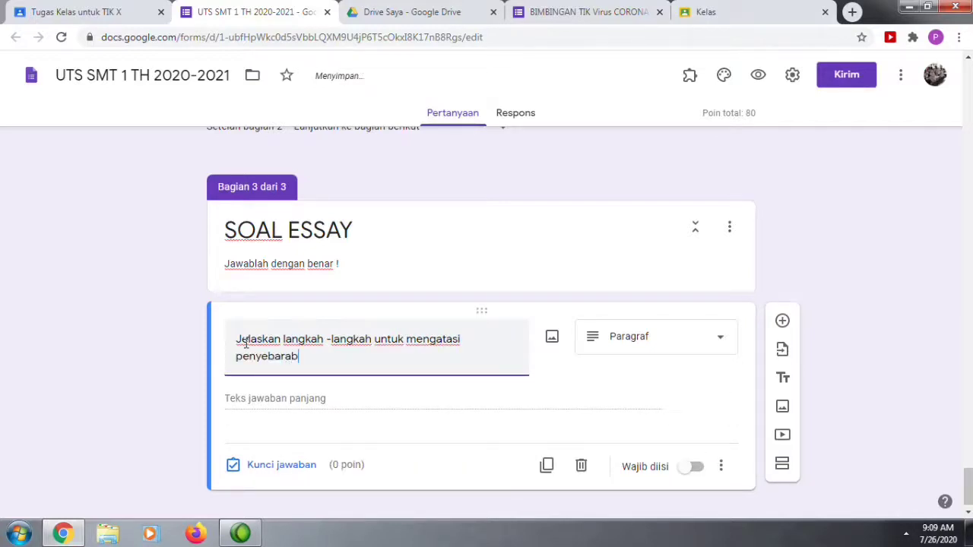
{"action": "key", "text": "BackSpace"}
{"action": "type", "text": "n Corona !"}
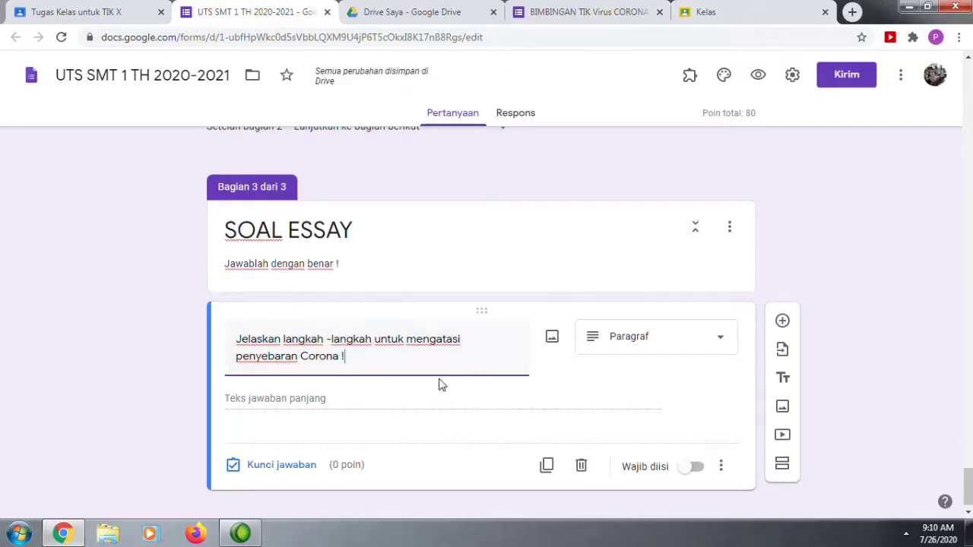
Step: Set the essay question about penyebaran Corona to 20 points in its answer key
{"action": "left_click", "coordinate": [298, 466]}
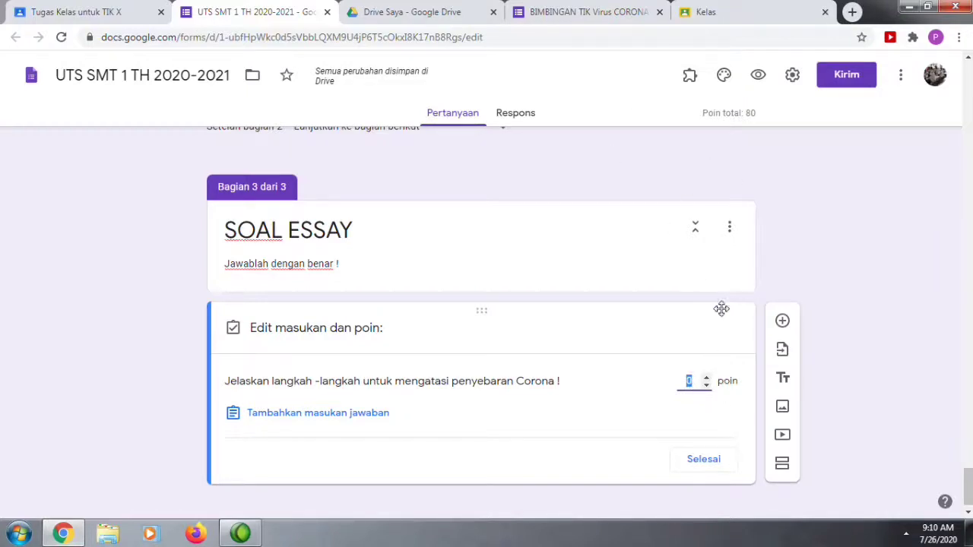
{"action": "type", "text": "20"}
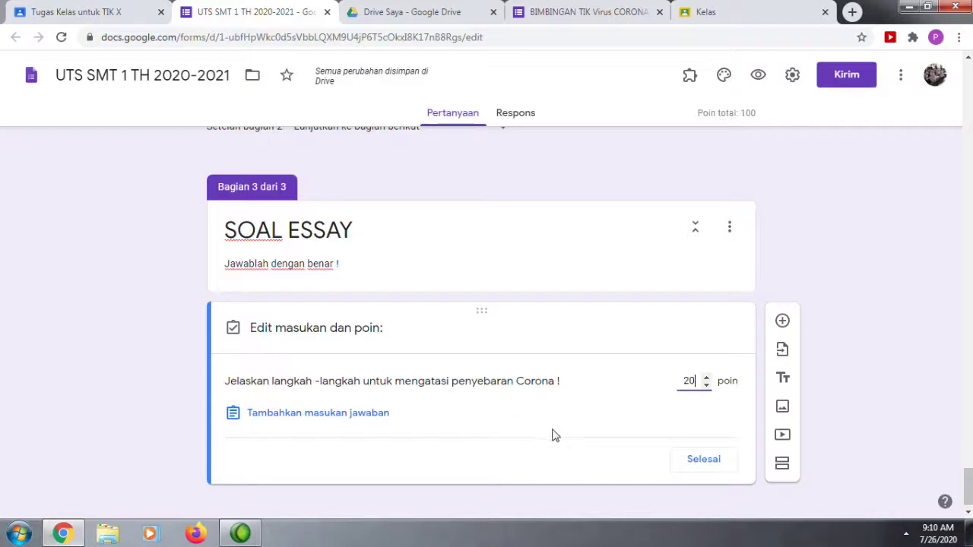
Step: In the form's quiz settings, deselect Pertanyaan tak terjawab, Jawaban yang benar and Nilai poin for what respondents can see
{"action": "left_click", "coordinate": [792, 78]}
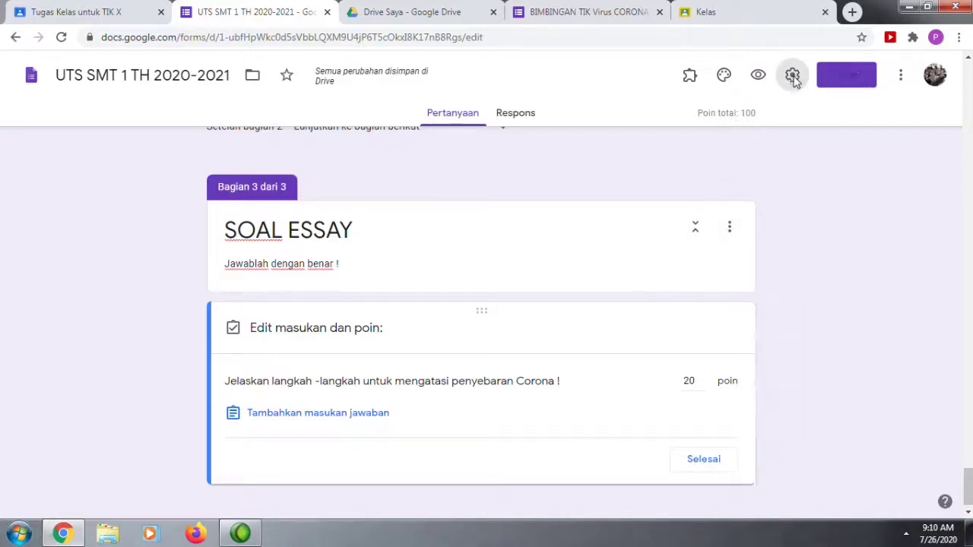
{"action": "left_click", "coordinate": [622, 147]}
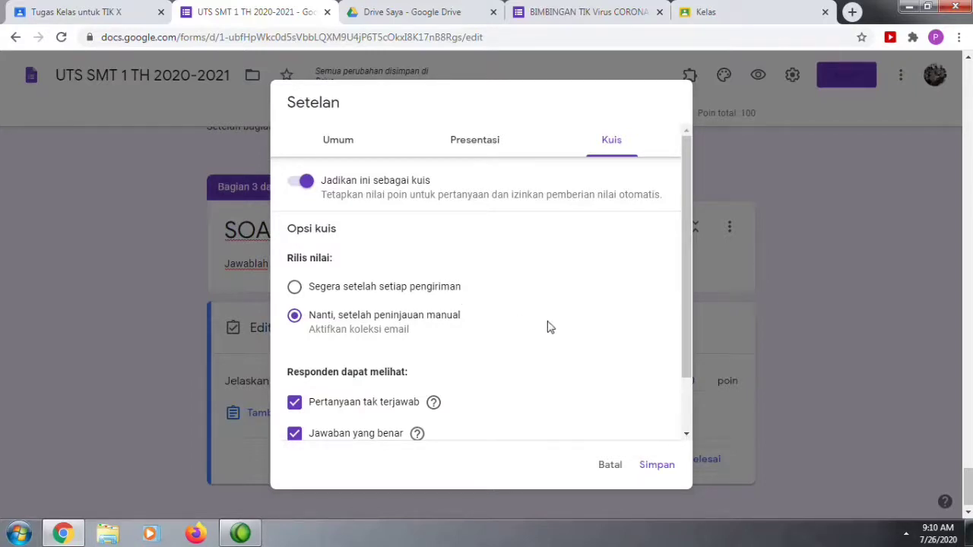
{"action": "scroll", "coordinate": [544, 328], "scroll_direction": "down", "scroll_amount": 1}
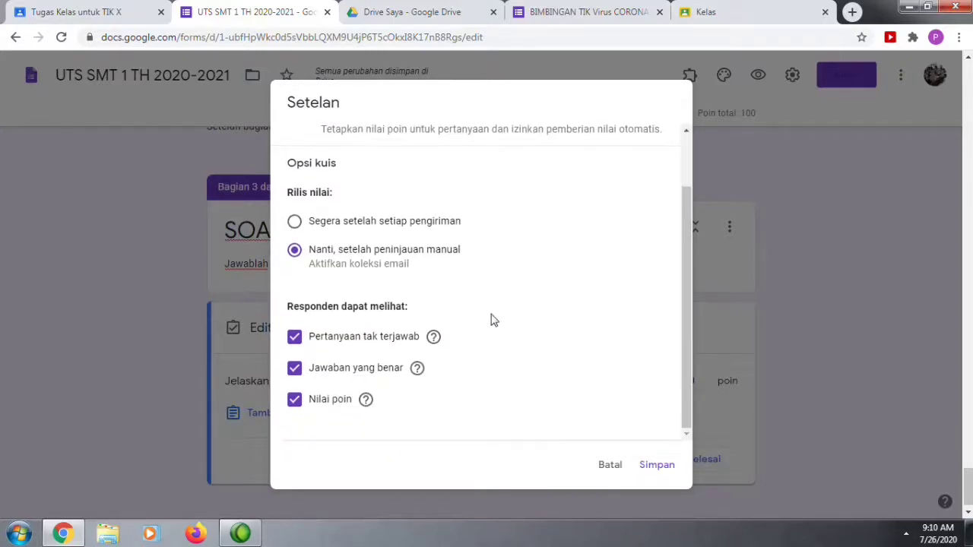
{"action": "left_click", "coordinate": [297, 339]}
{"action": "left_click", "coordinate": [295, 370]}
{"action": "left_click", "coordinate": [295, 400]}
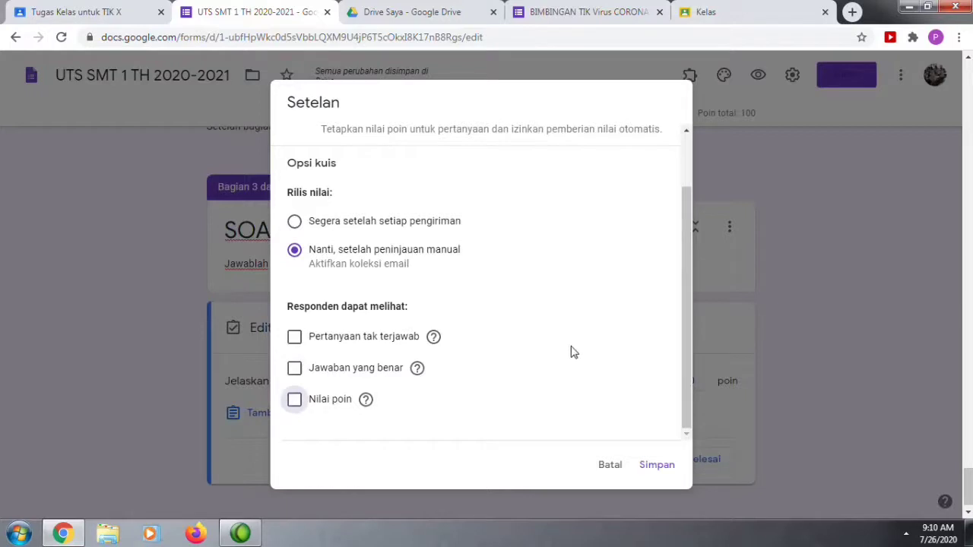
{"action": "scroll", "coordinate": [551, 325], "scroll_direction": "up", "scroll_amount": 2}
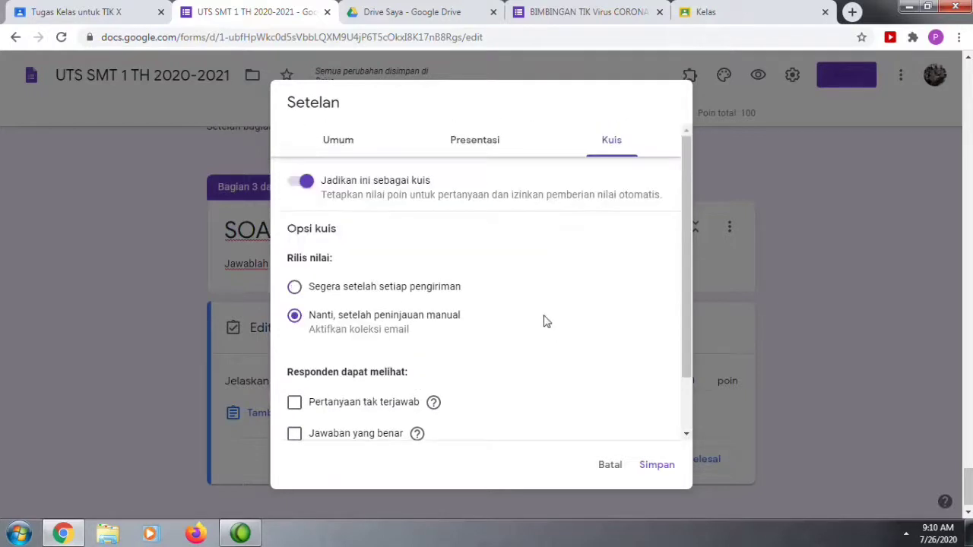
{"action": "scroll", "coordinate": [546, 304], "scroll_direction": "up", "scroll_amount": 2}
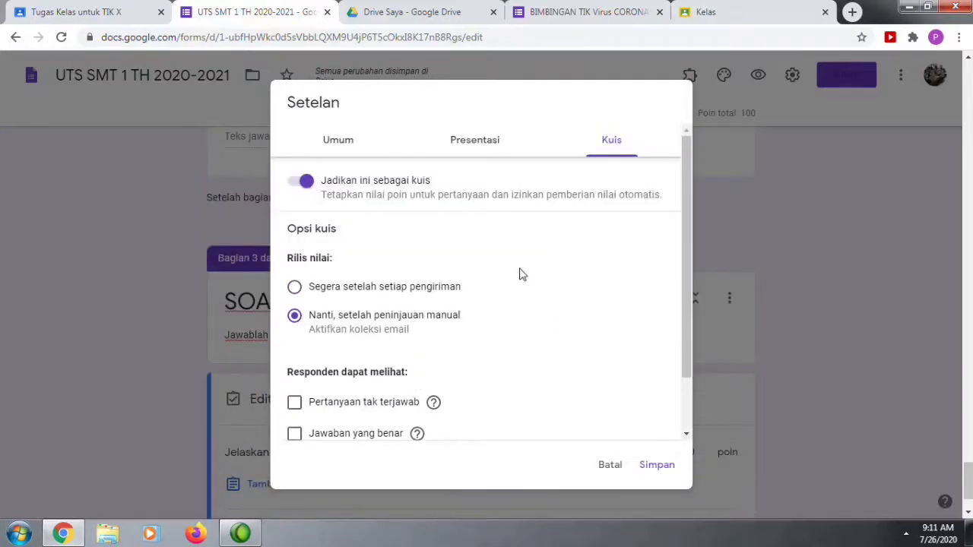
Step: Set the form's confirmation message to "Jawaban Anda Telah Terkirim, terima kasih" and save the settings
{"action": "left_click", "coordinate": [473, 145]}
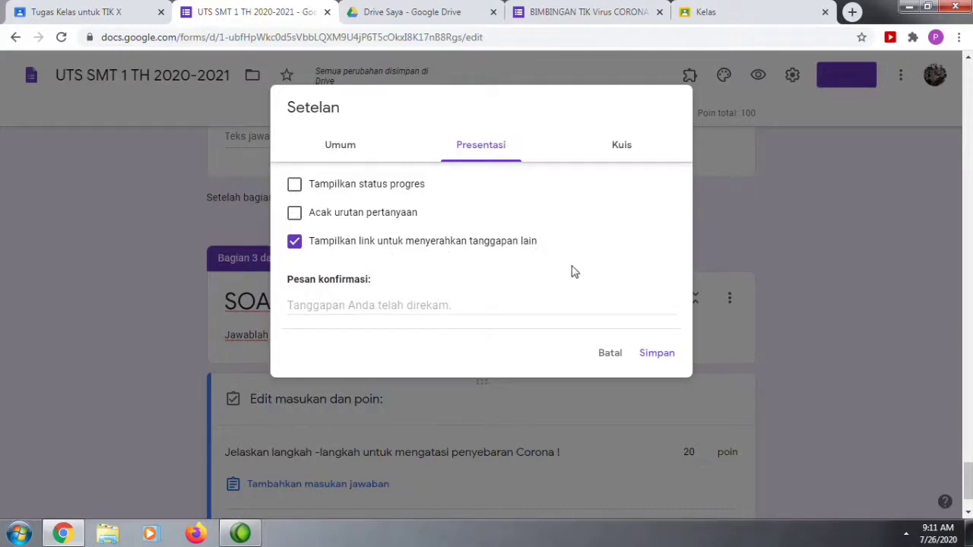
{"action": "left_click", "coordinate": [297, 306]}
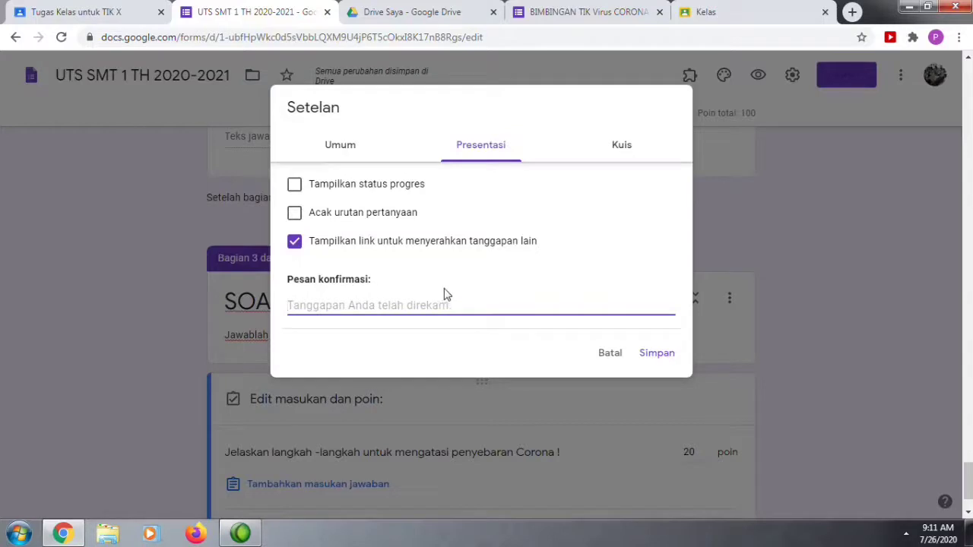
{"action": "type", "text": "Jawa"}
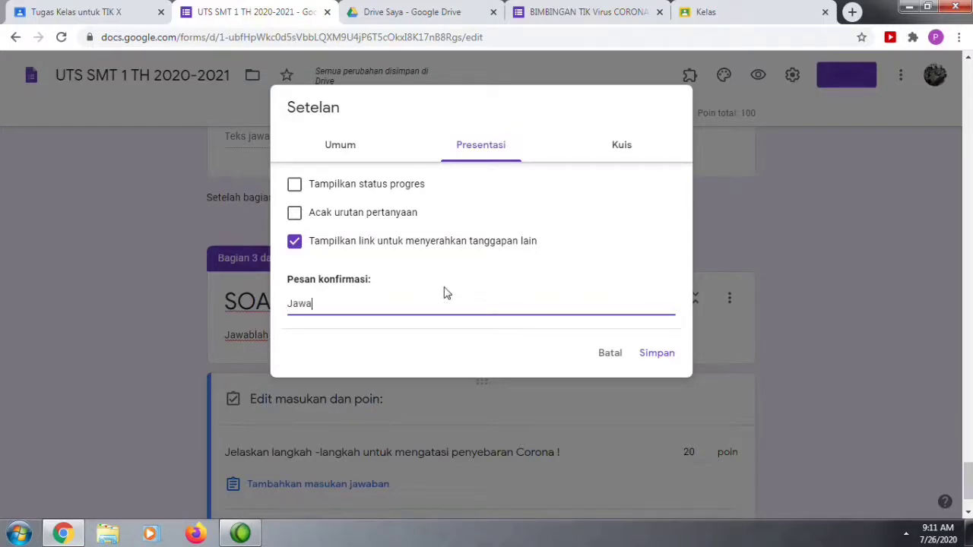
{"action": "type", "text": "ban Anda Telah Terkirim, terima kasih"}
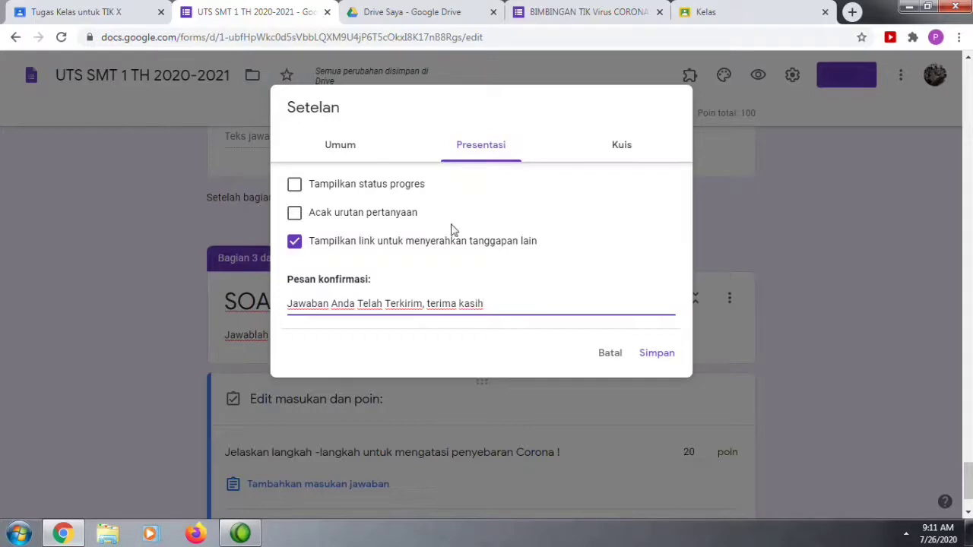
{"action": "left_click", "coordinate": [656, 354]}
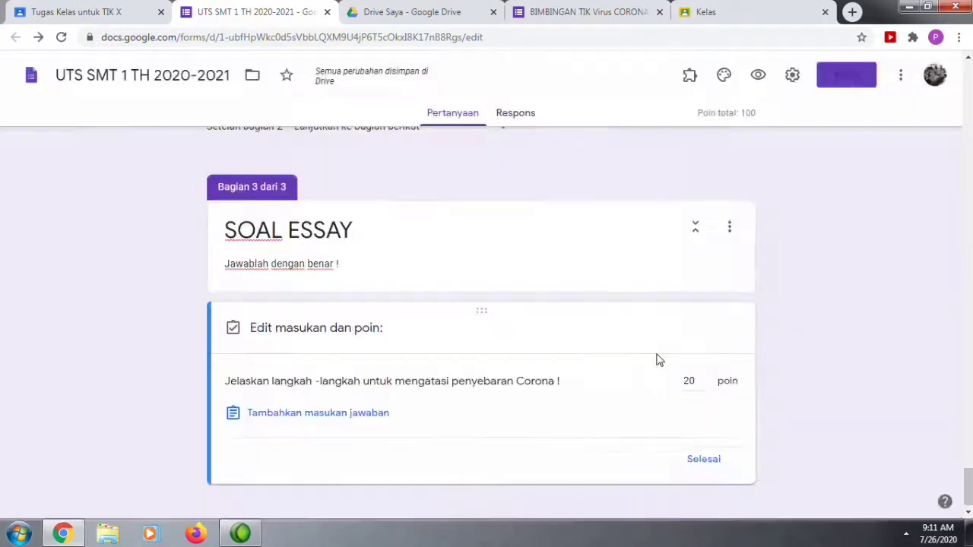
Step: In the general form settings, turn off email address collection, limit respondents to 1 response, and save
{"action": "left_click", "coordinate": [792, 76]}
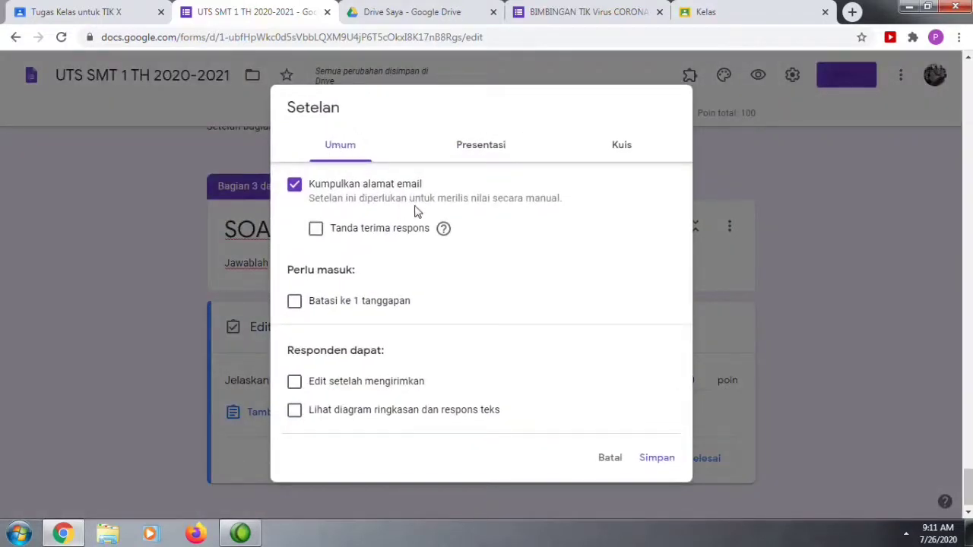
{"action": "left_click", "coordinate": [294, 186]}
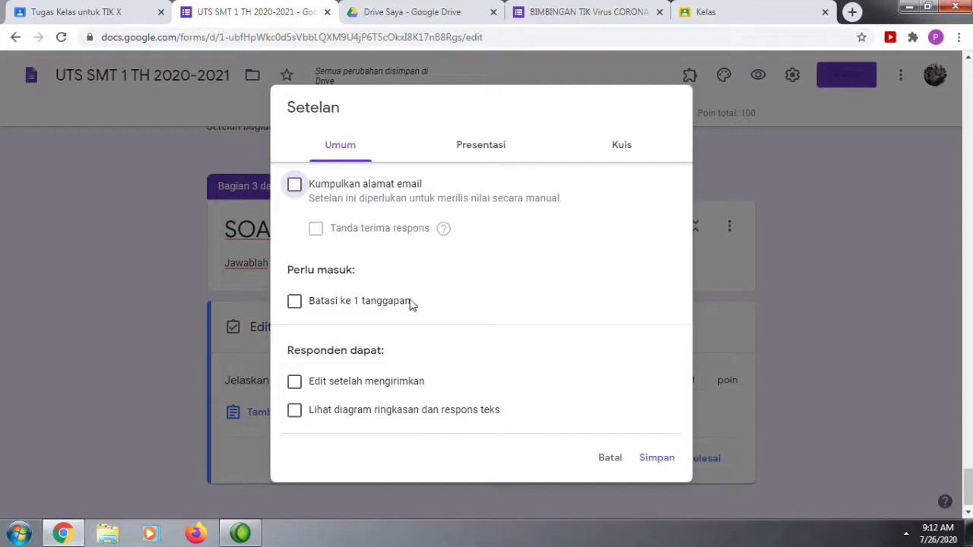
{"action": "left_click", "coordinate": [295, 302]}
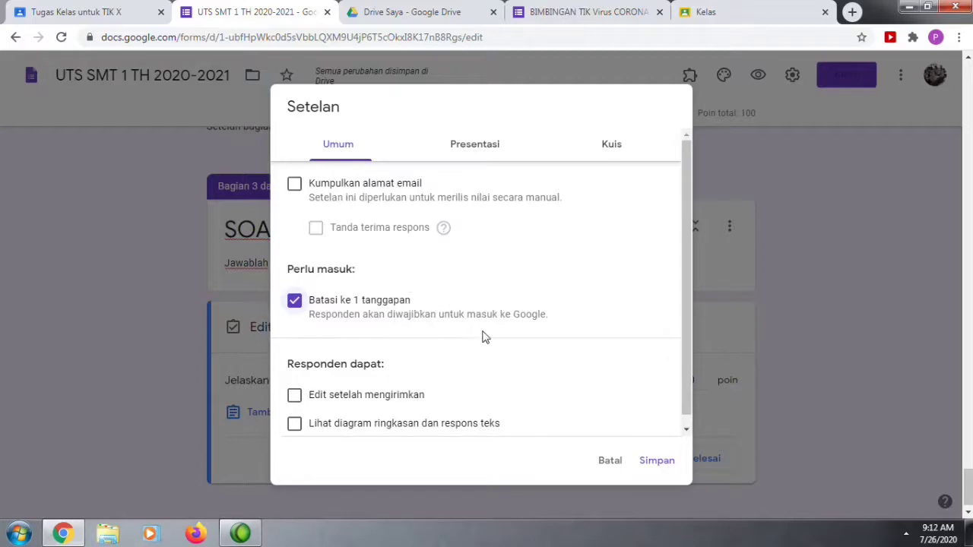
{"action": "left_click", "coordinate": [656, 462]}
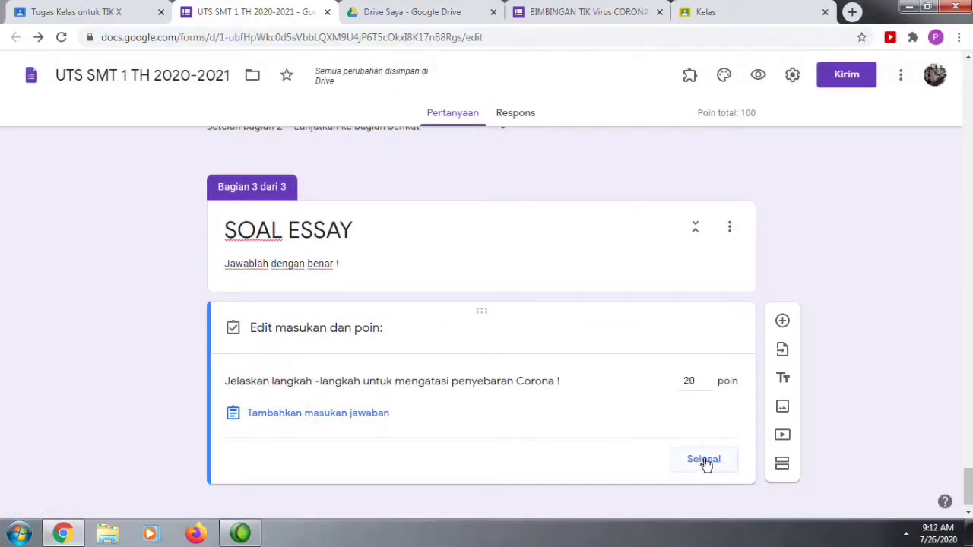
Step: Make the penyebaran Corona essay question required and return to the UTS SEMESTER 1 TH 2020-2021 assignment draft in Google Classroom
{"action": "left_click", "coordinate": [706, 460]}
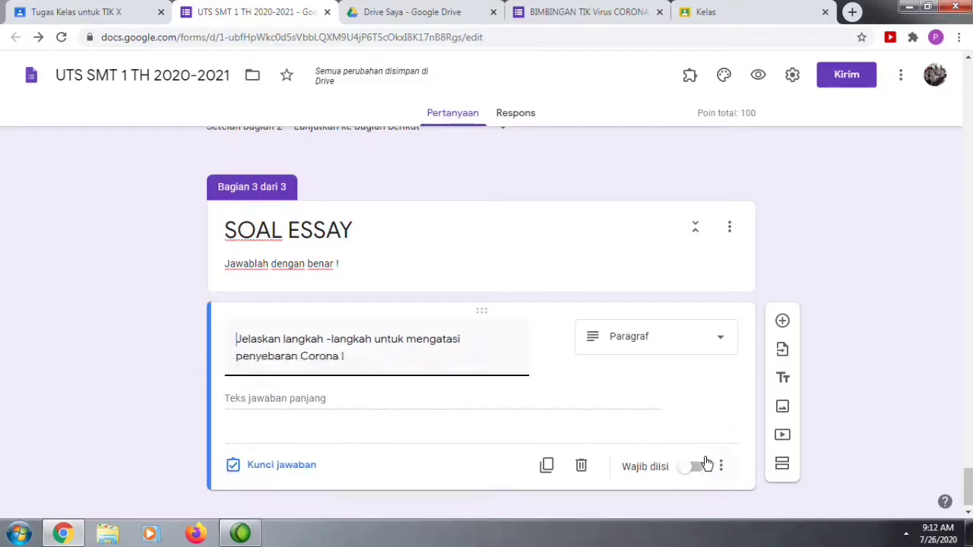
{"action": "left_click", "coordinate": [696, 468]}
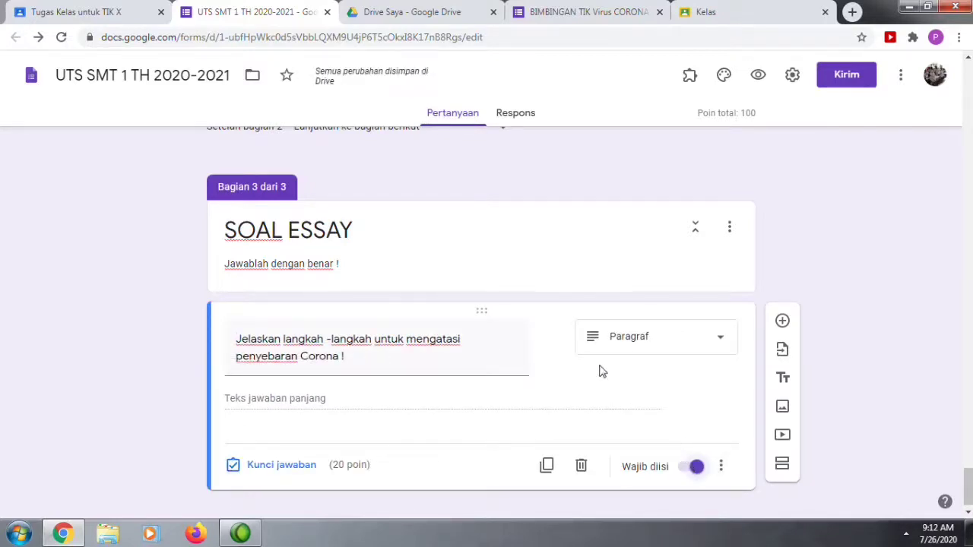
{"action": "scroll", "coordinate": [575, 328], "scroll_direction": "up", "scroll_amount": 4}
{"action": "scroll", "coordinate": [576, 325], "scroll_direction": "up", "scroll_amount": 15}
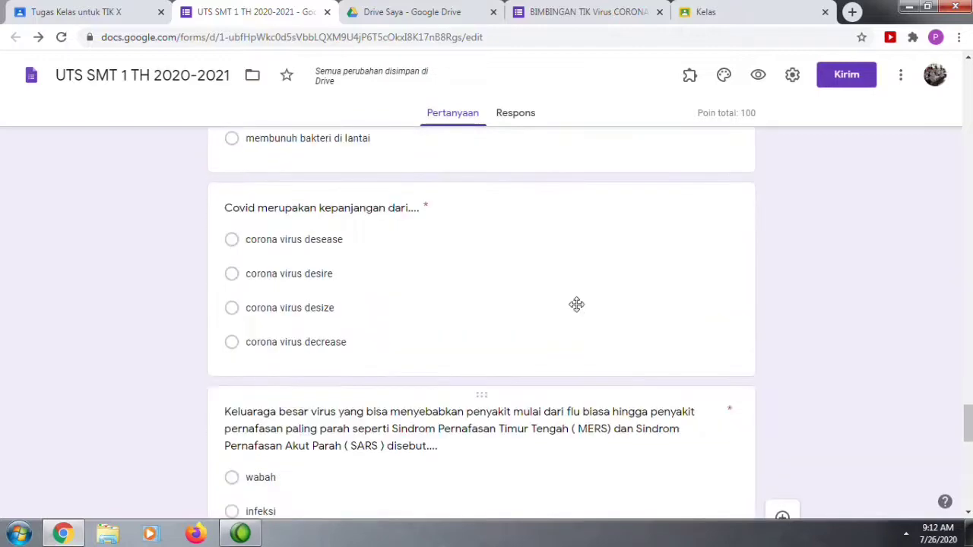
{"action": "scroll", "coordinate": [575, 298], "scroll_direction": "up", "scroll_amount": 10}
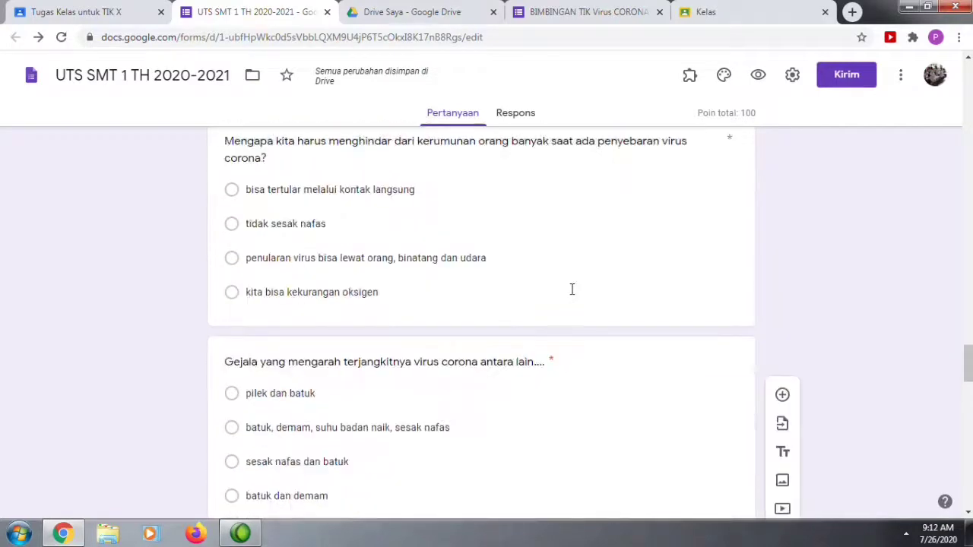
{"action": "left_click", "coordinate": [59, 14]}
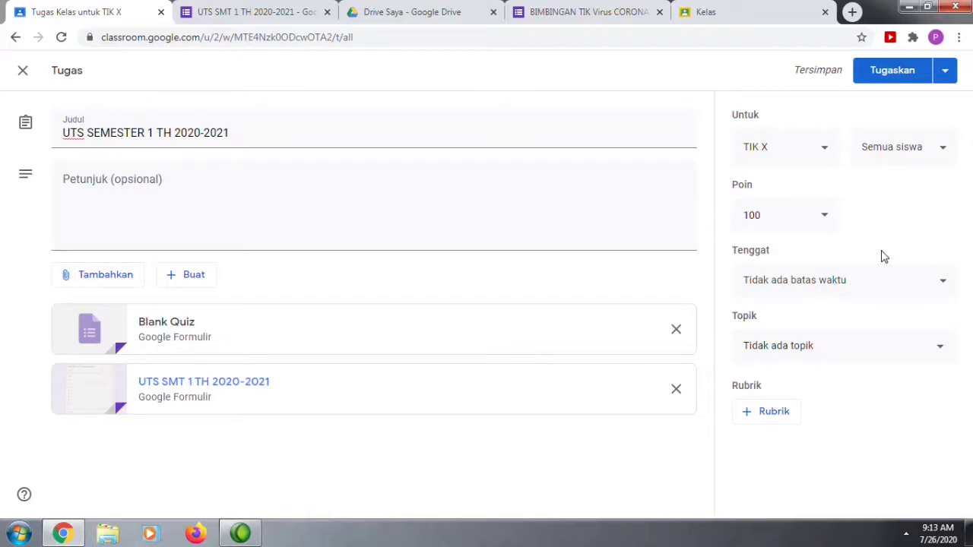
{"action": "left_click", "coordinate": [947, 74]}
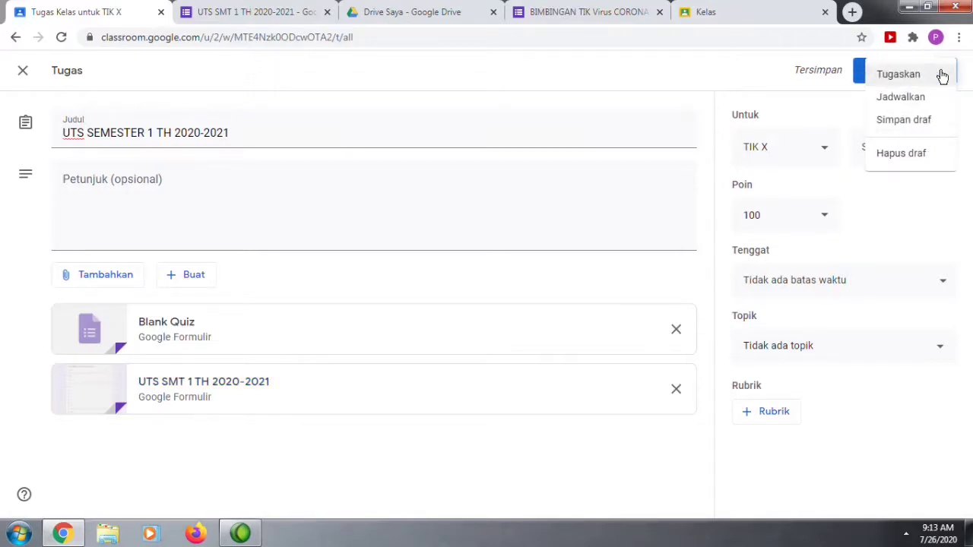
{"action": "left_click", "coordinate": [906, 99]}
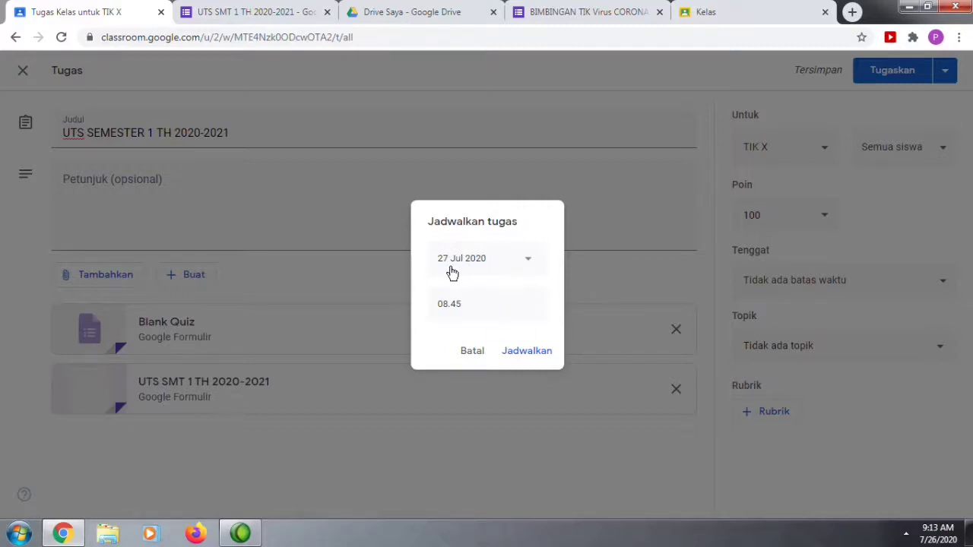
{"action": "left_click", "coordinate": [467, 303]}
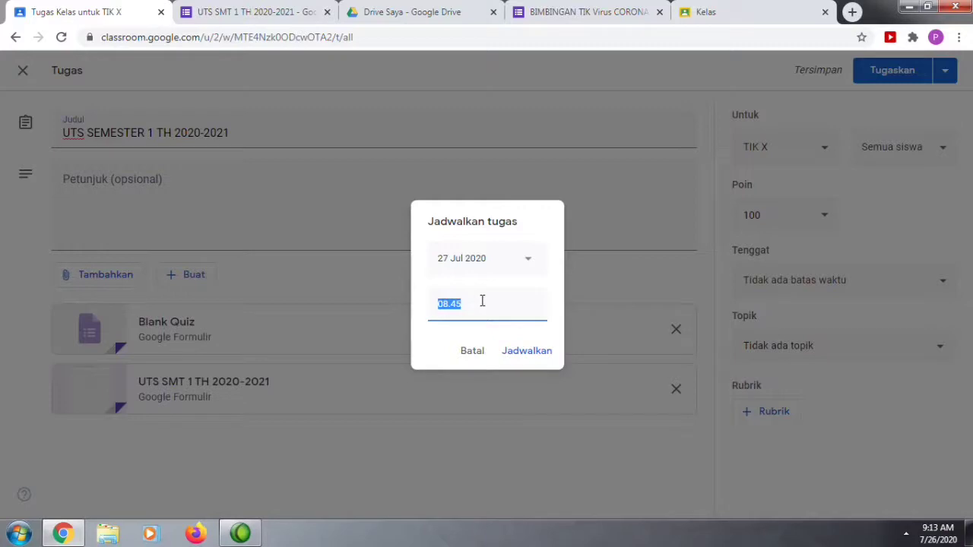
{"action": "type", "text": "13.00"}
{"action": "left_click", "coordinate": [487, 470]}
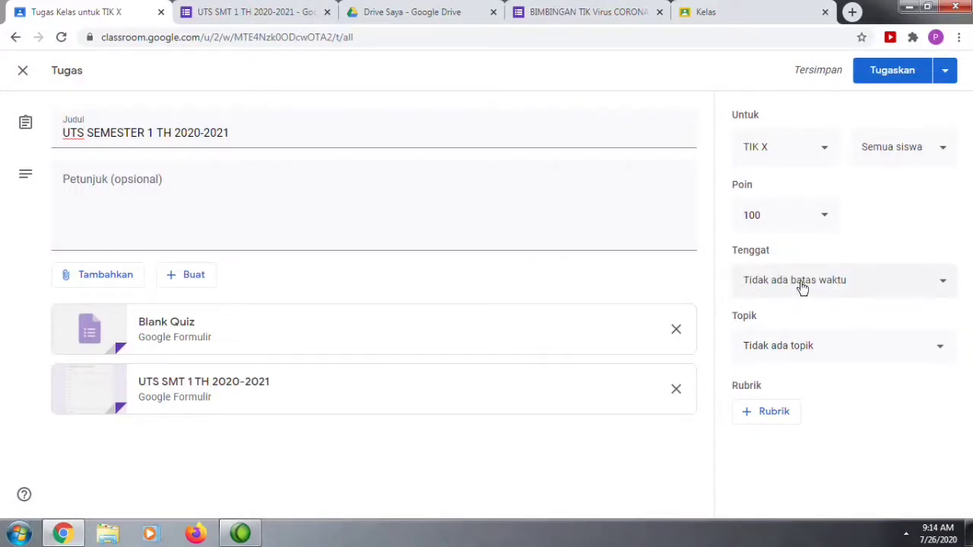
Step: Set the assignment's due date to 28 Jul 2020 and assign it to all students of TIK X
{"action": "left_click", "coordinate": [943, 285]}
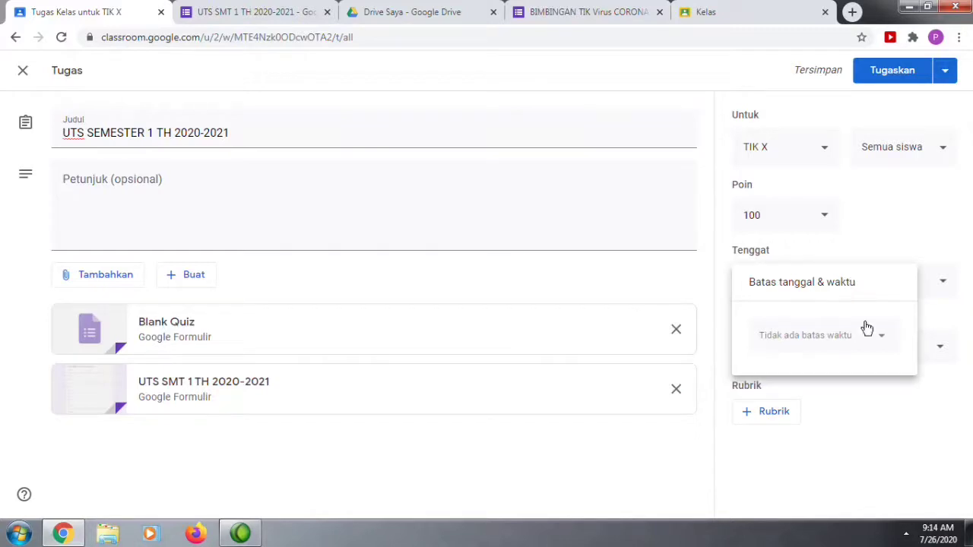
{"action": "left_click", "coordinate": [883, 340]}
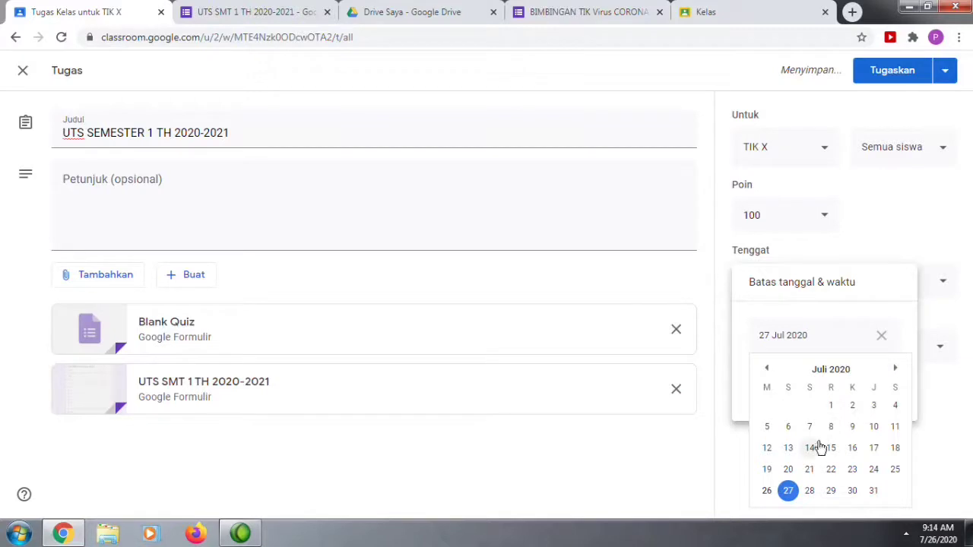
{"action": "left_click", "coordinate": [810, 491]}
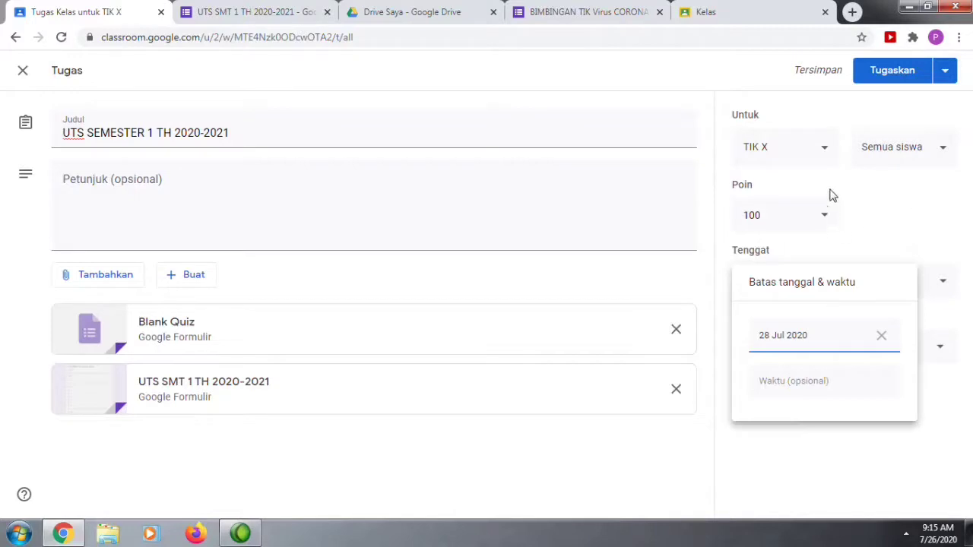
{"action": "left_click", "coordinate": [897, 74]}
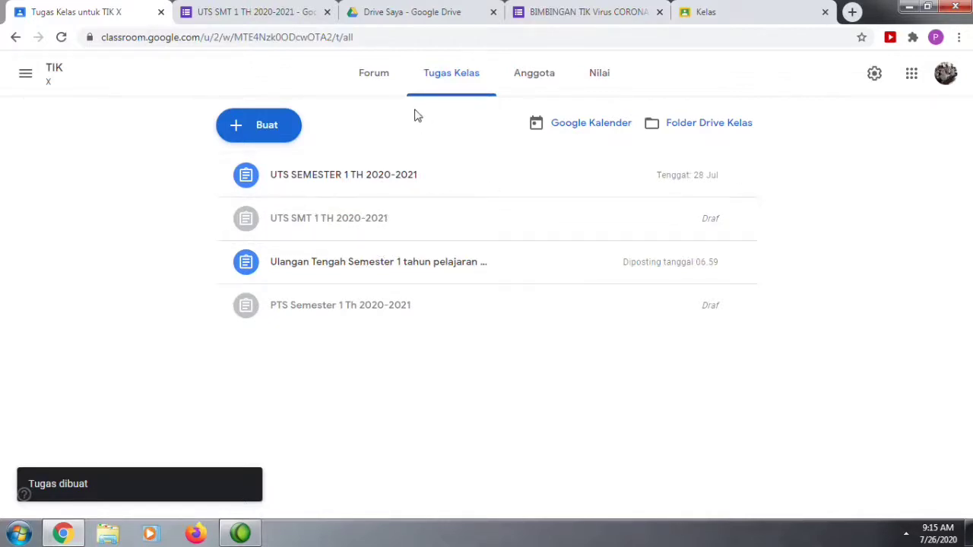
Step: In the student's Classroom, open class TIK X and launch the UTS SMT 1 TH 2020-2021 form from the UTS SEMESTER 1 assignment
{"action": "left_click", "coordinate": [737, 13]}
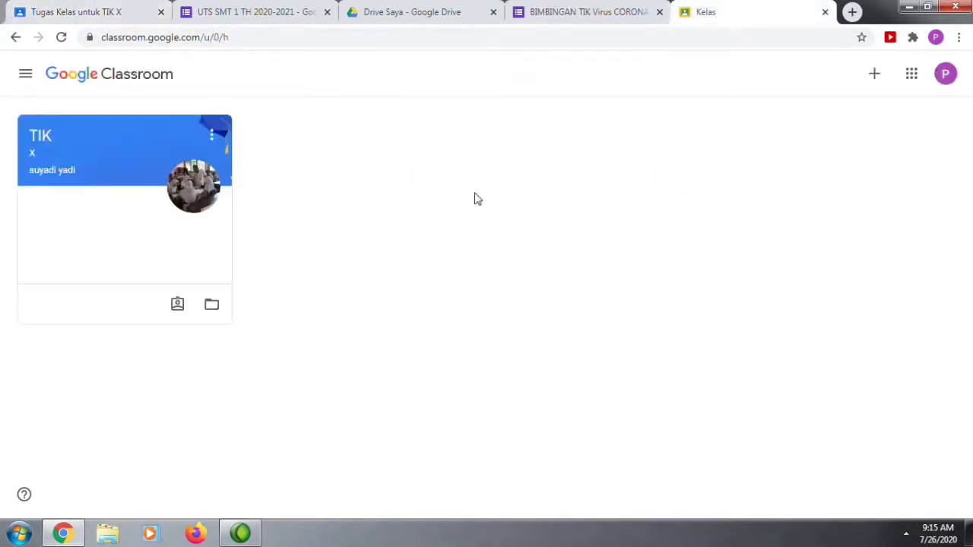
{"action": "left_click", "coordinate": [122, 158]}
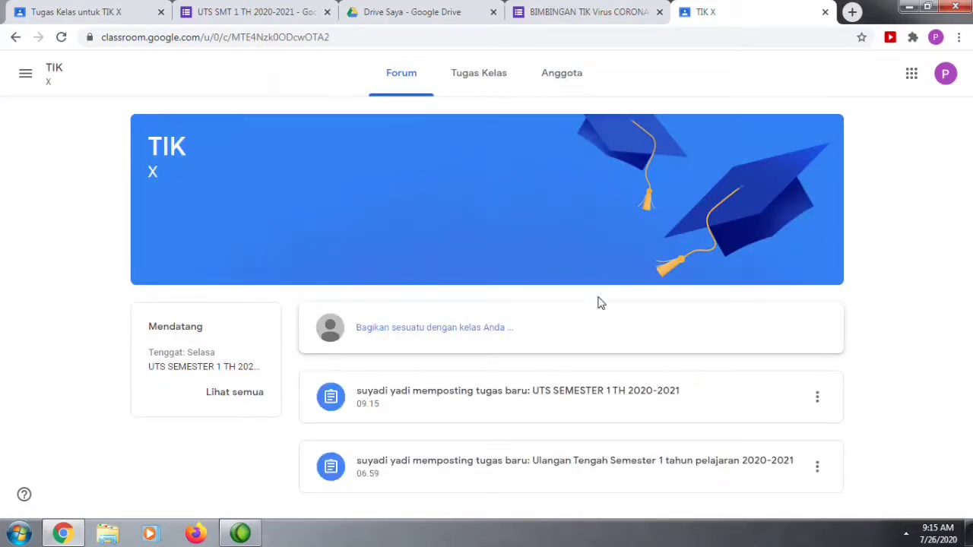
{"action": "left_click", "coordinate": [469, 79]}
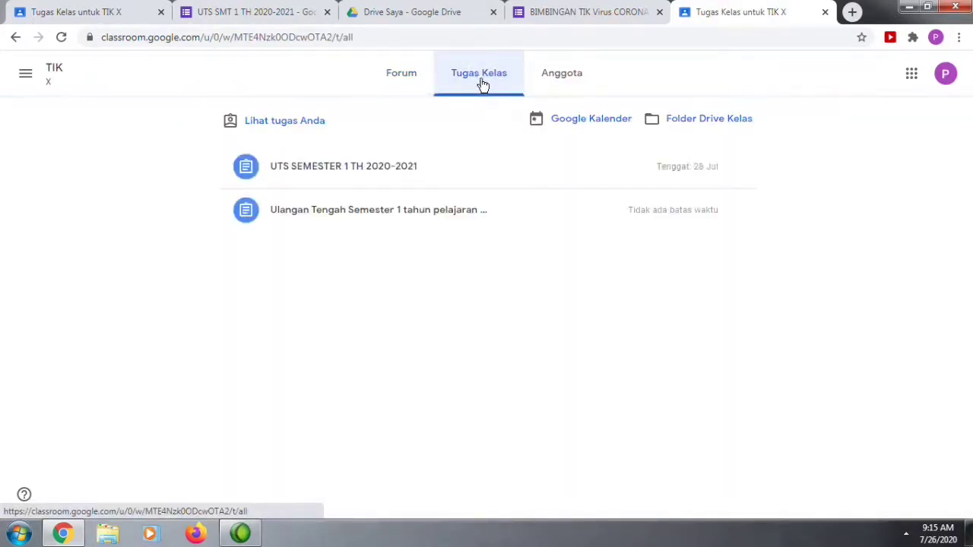
{"action": "left_click", "coordinate": [388, 168]}
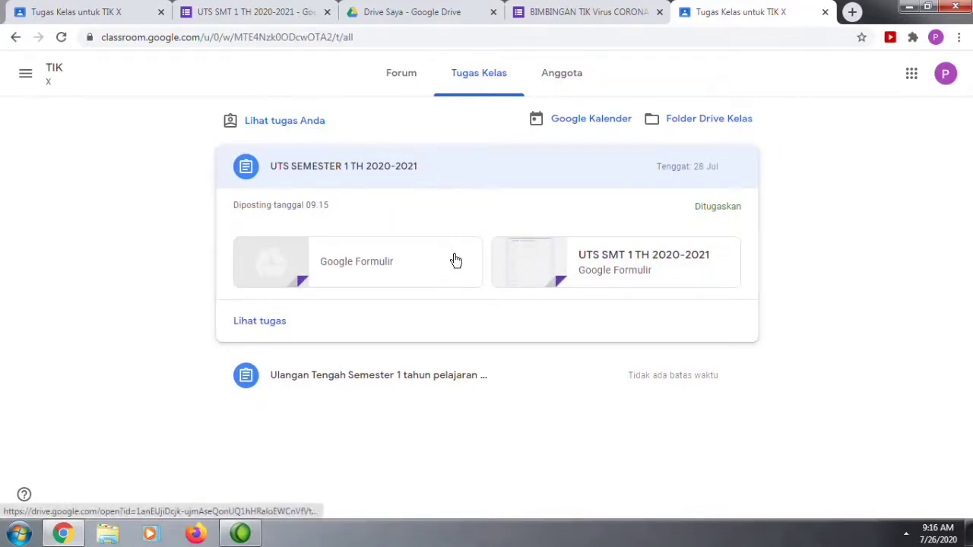
{"action": "left_click", "coordinate": [605, 272]}
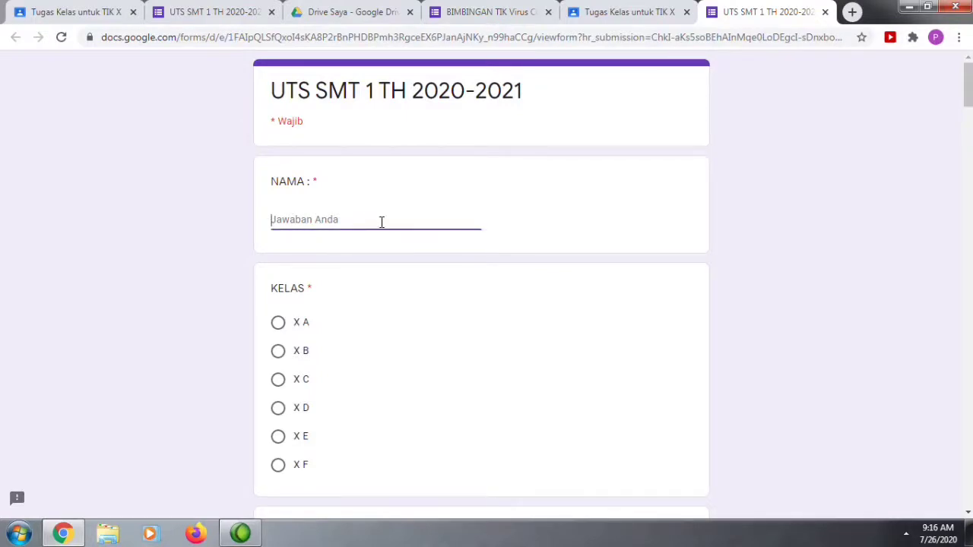
Step: Enter the student's name, select class X A, and enter 1 as the NO ABSEN
{"action": "type", "text": "Hanik"}
{"action": "left_click", "coordinate": [279, 323]}
{"action": "scroll", "coordinate": [484, 362], "scroll_direction": "down", "scroll_amount": 1}
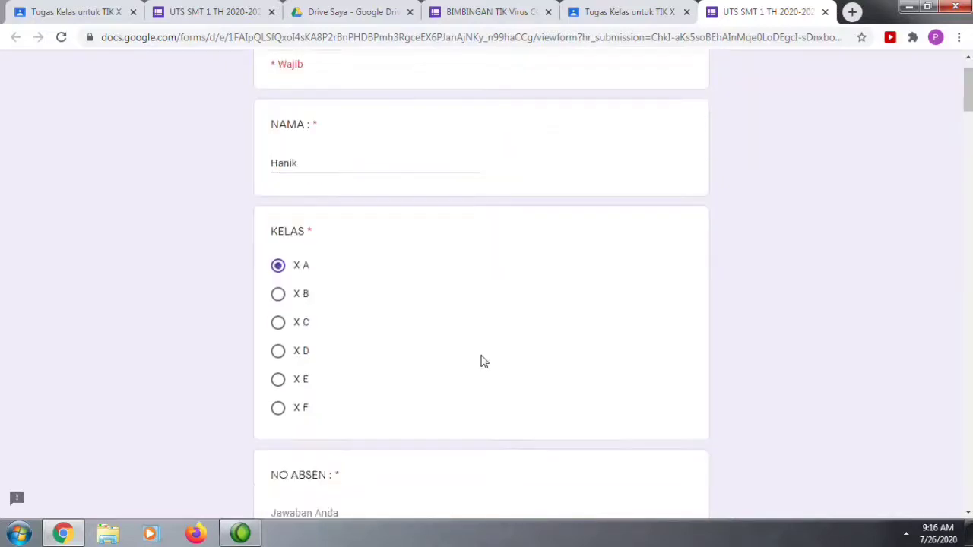
{"action": "scroll", "coordinate": [484, 362], "scroll_direction": "down", "scroll_amount": 2}
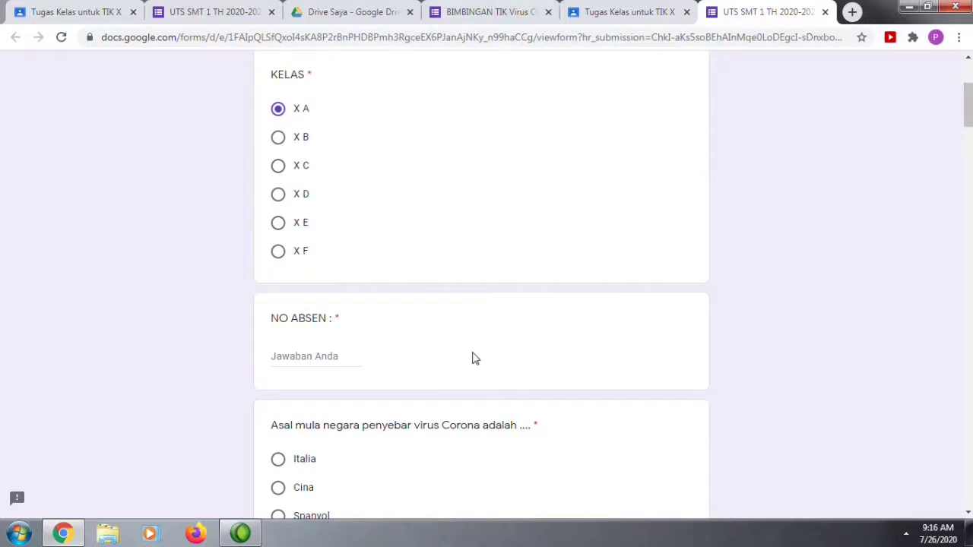
{"action": "left_click", "coordinate": [275, 357]}
{"action": "type", "text": "1"}
Step: Answer Cina for the virus's country of origin, pandemi for the widespread outbreak, and pandemi for the fast-spreading disease with many victims
{"action": "scroll", "coordinate": [355, 371], "scroll_direction": "down", "scroll_amount": 4}
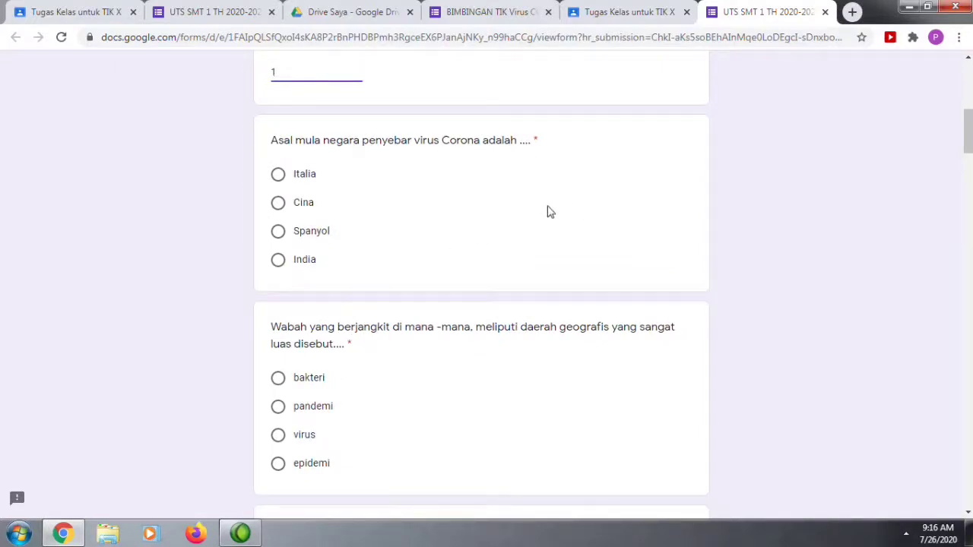
{"action": "left_click", "coordinate": [277, 203]}
{"action": "scroll", "coordinate": [471, 230], "scroll_direction": "down", "scroll_amount": 1}
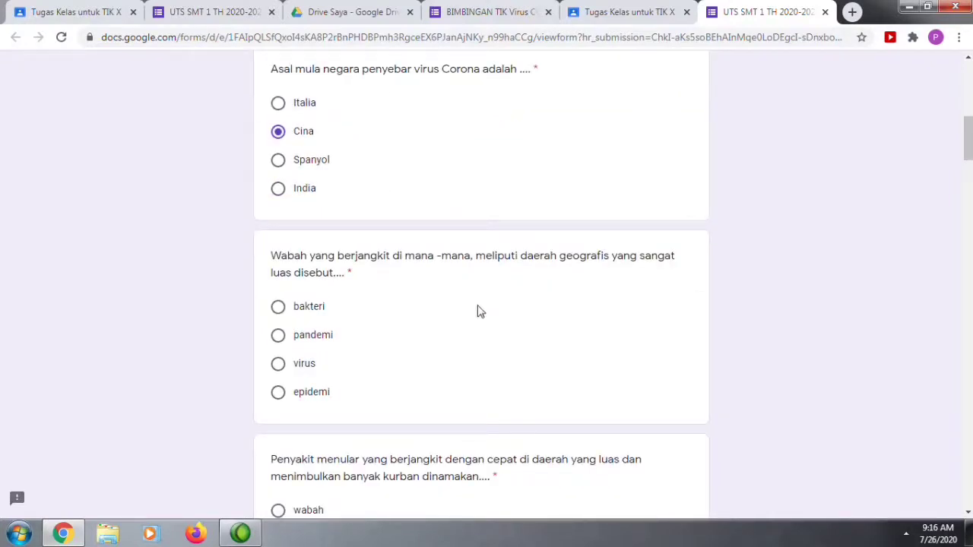
{"action": "left_click", "coordinate": [278, 336]}
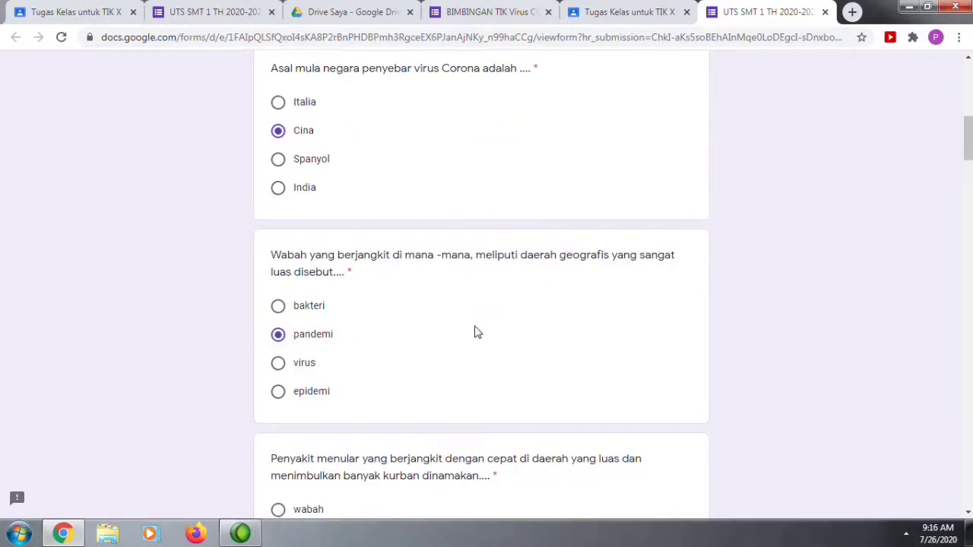
{"action": "scroll", "coordinate": [470, 325], "scroll_direction": "down", "scroll_amount": 3}
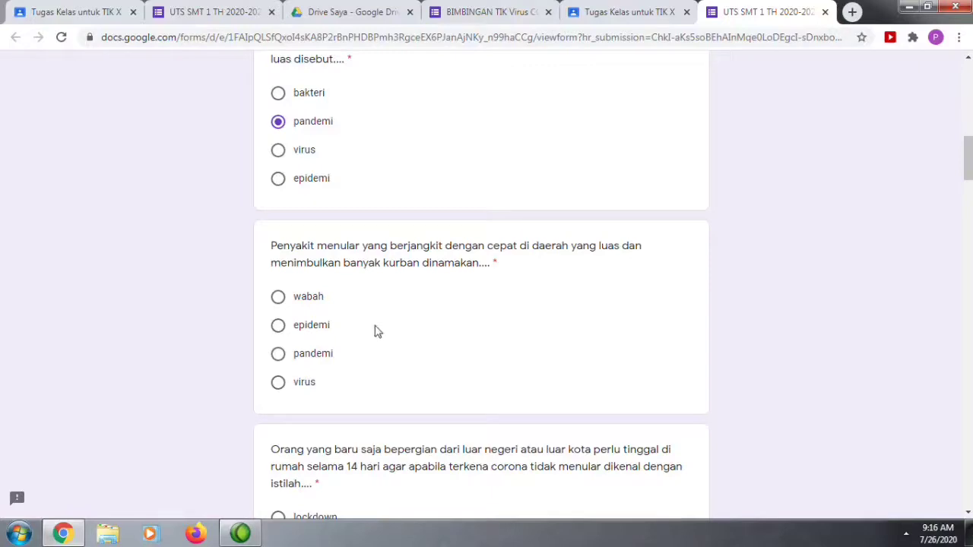
{"action": "left_click", "coordinate": [278, 353]}
Step: Answer ODP for the 14-day stay at home, PDP for supervision at first signs, and suspect for people showing Corona symptoms
{"action": "scroll", "coordinate": [456, 343], "scroll_direction": "down", "scroll_amount": 3}
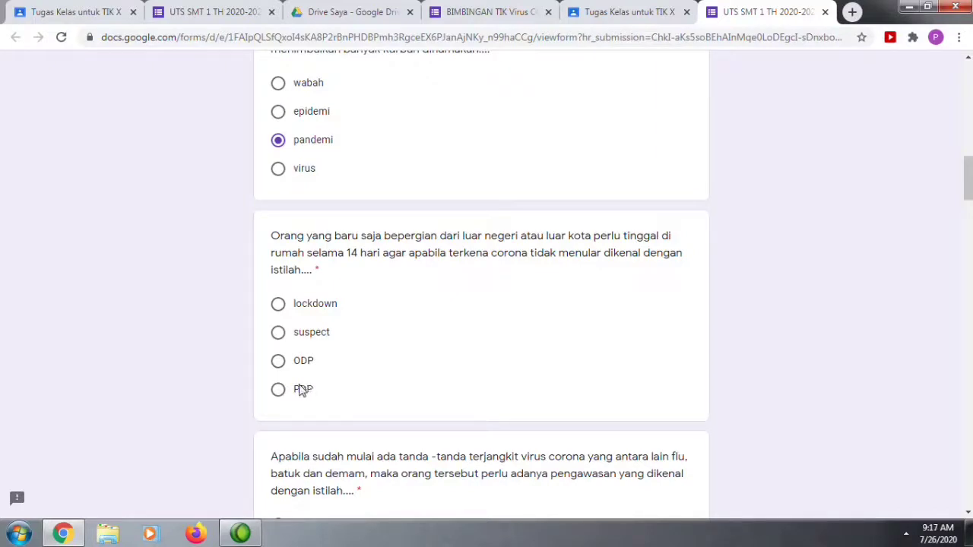
{"action": "left_click", "coordinate": [278, 361]}
{"action": "scroll", "coordinate": [420, 369], "scroll_direction": "down", "scroll_amount": 3}
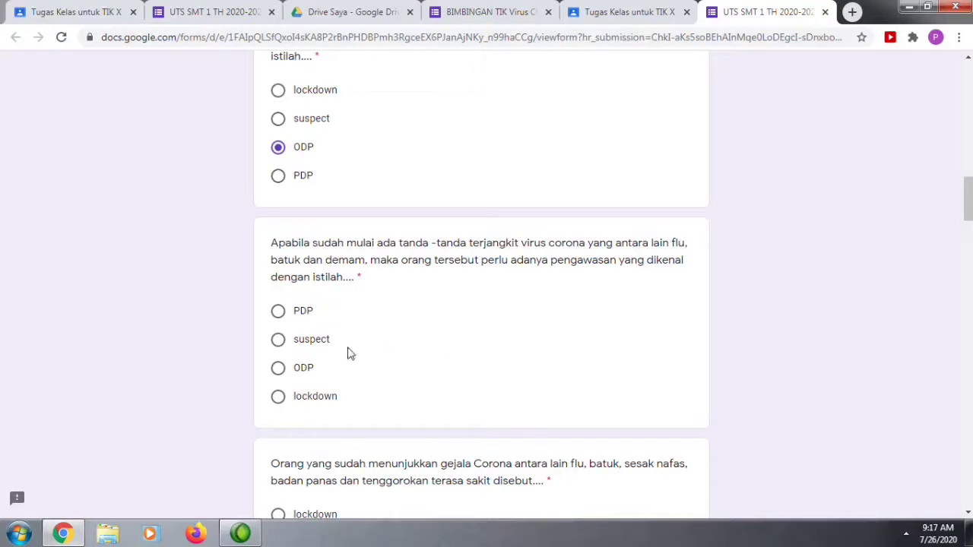
{"action": "left_click", "coordinate": [279, 314]}
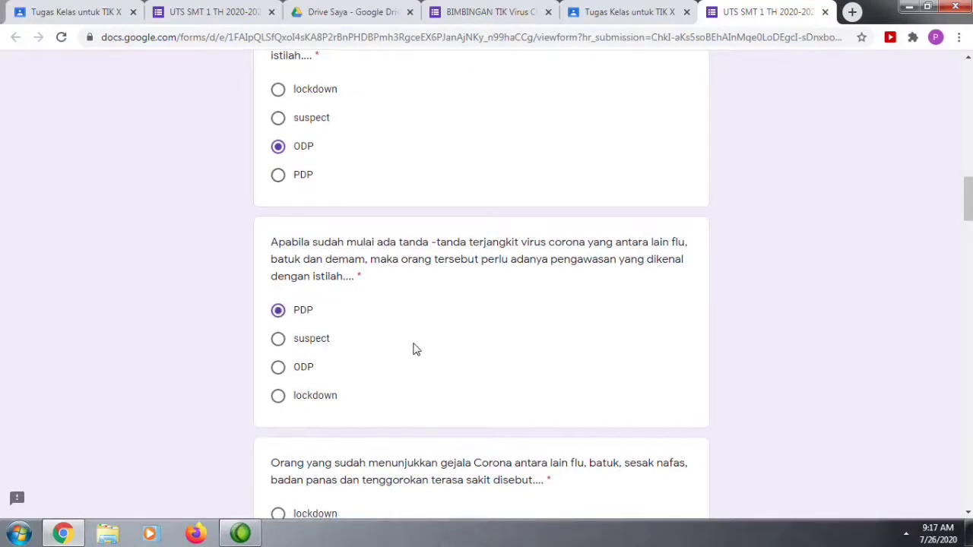
{"action": "scroll", "coordinate": [414, 342], "scroll_direction": "down", "scroll_amount": 4}
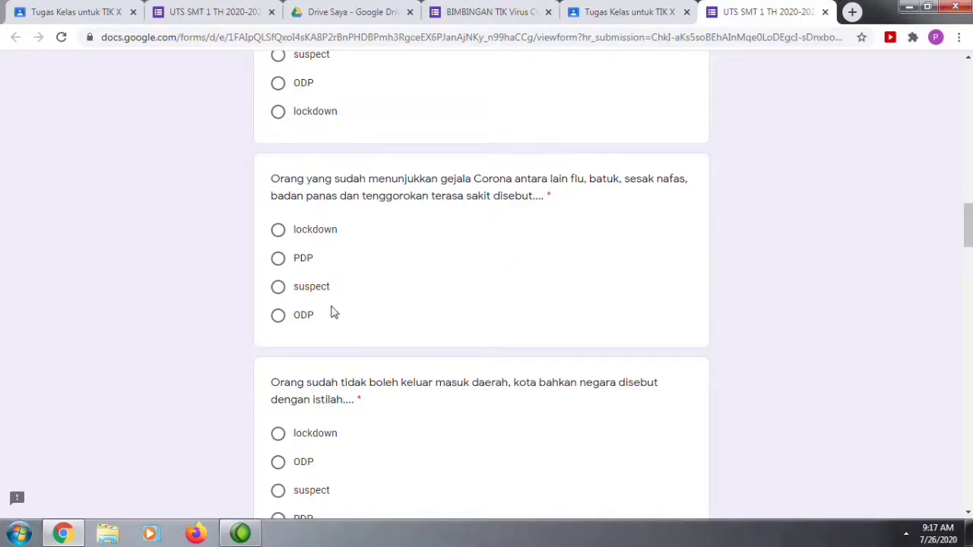
{"action": "left_click", "coordinate": [278, 287]}
Step: Answer lockdown for the ban on entering or leaving areas, isolasi for quarantined patients, and WFH for online teaching from home
{"action": "scroll", "coordinate": [473, 297], "scroll_direction": "down", "scroll_amount": 2}
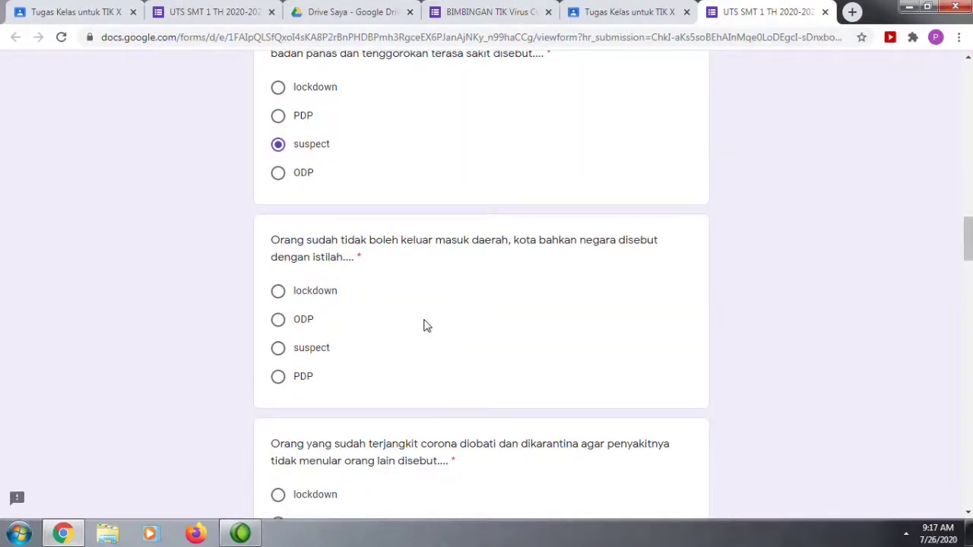
{"action": "left_click", "coordinate": [279, 291]}
{"action": "scroll", "coordinate": [464, 315], "scroll_direction": "down", "scroll_amount": 3}
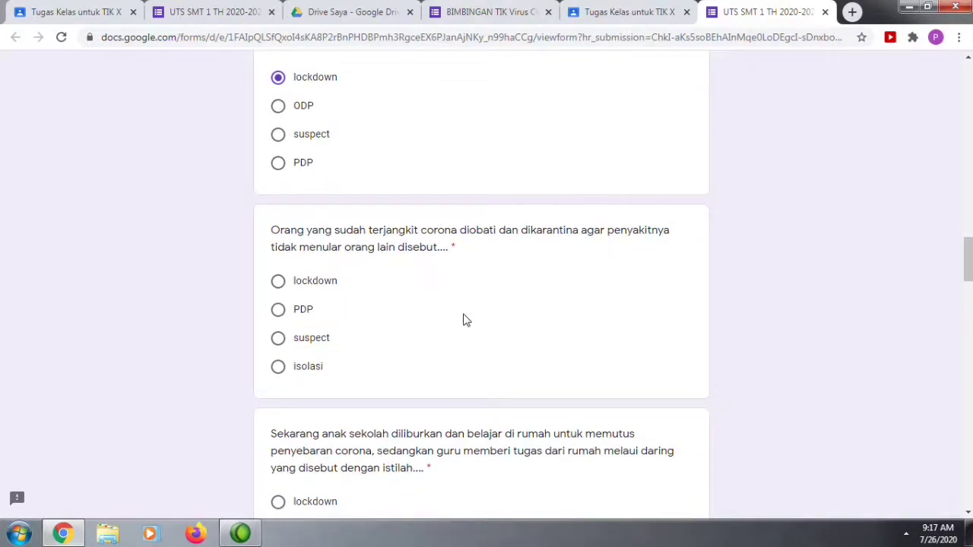
{"action": "left_click", "coordinate": [278, 368]}
{"action": "scroll", "coordinate": [623, 319], "scroll_direction": "down", "scroll_amount": 3}
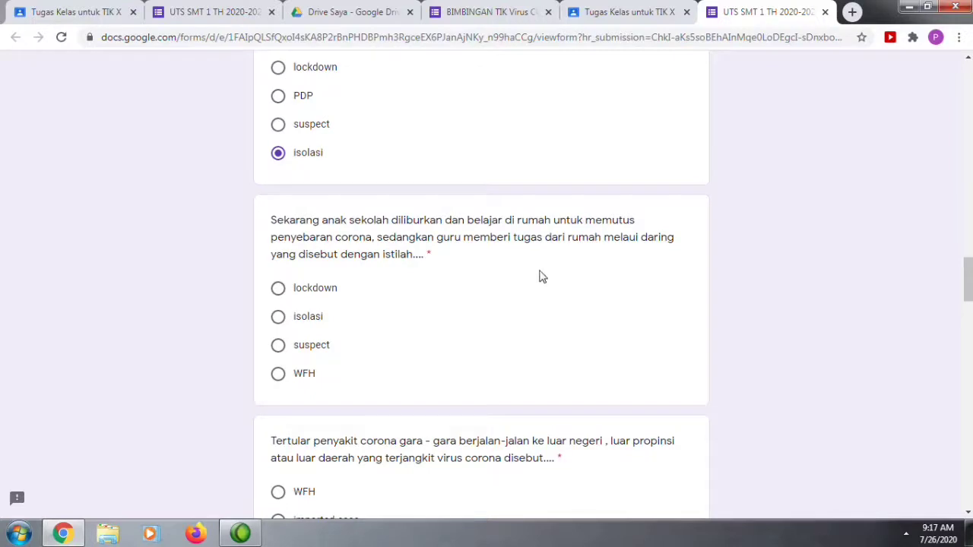
{"action": "left_click", "coordinate": [278, 376]}
Step: Answer local transmission for both the travel and the neighbour infection questions, and social distancing for avoiding malls and crowded places
{"action": "scroll", "coordinate": [447, 359], "scroll_direction": "down", "scroll_amount": 4}
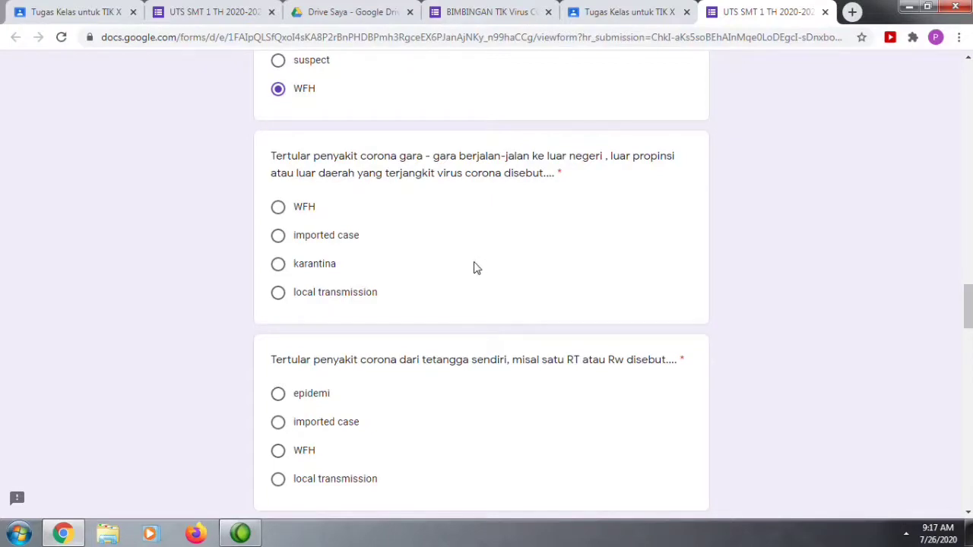
{"action": "left_click", "coordinate": [279, 293]}
{"action": "scroll", "coordinate": [465, 274], "scroll_direction": "down", "scroll_amount": 3}
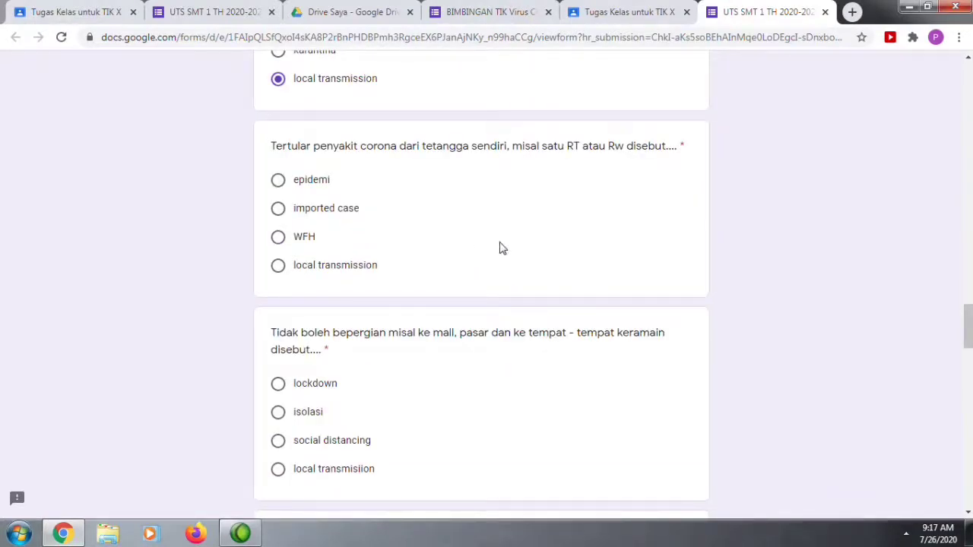
{"action": "left_click", "coordinate": [278, 265]}
{"action": "scroll", "coordinate": [396, 270], "scroll_direction": "down", "scroll_amount": 3}
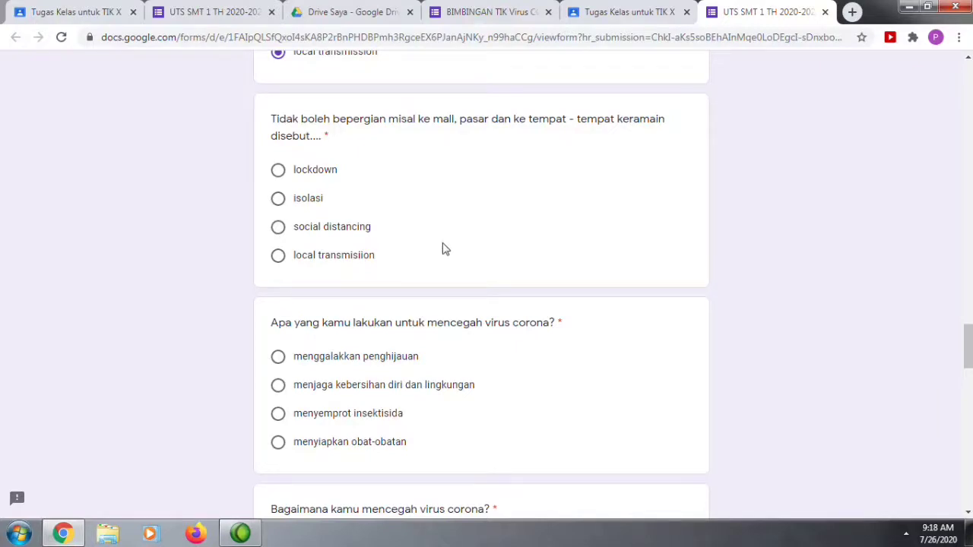
{"action": "left_click", "coordinate": [278, 228]}
Step: Answer the three prevention questions with "menjaga kebersihan diri dan lingkungan", "berjemur, cuci tangan, mandi, menjaga jarak" and "bisa tertular melalui kontak langsung"
{"action": "scroll", "coordinate": [445, 245], "scroll_direction": "down", "scroll_amount": 2}
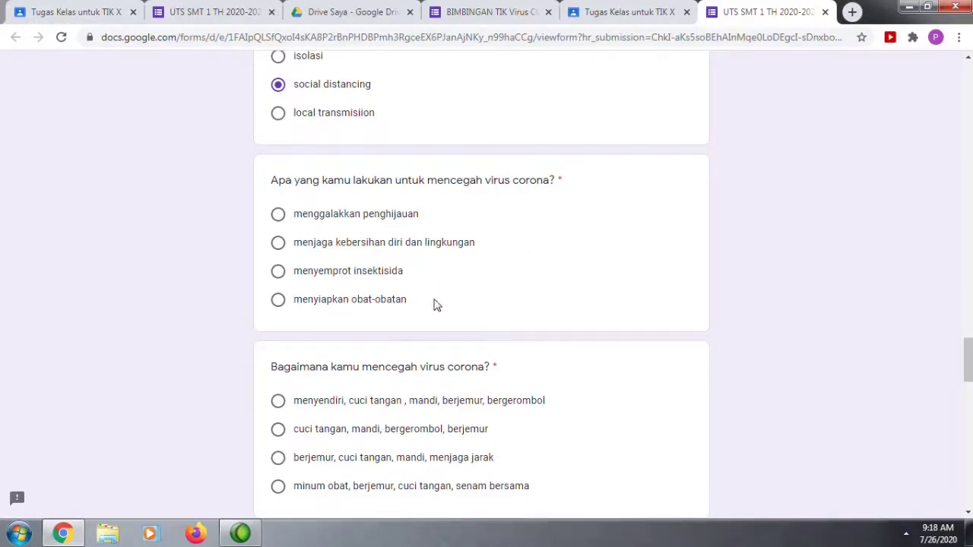
{"action": "left_click", "coordinate": [279, 246]}
{"action": "scroll", "coordinate": [482, 269], "scroll_direction": "down", "scroll_amount": 3}
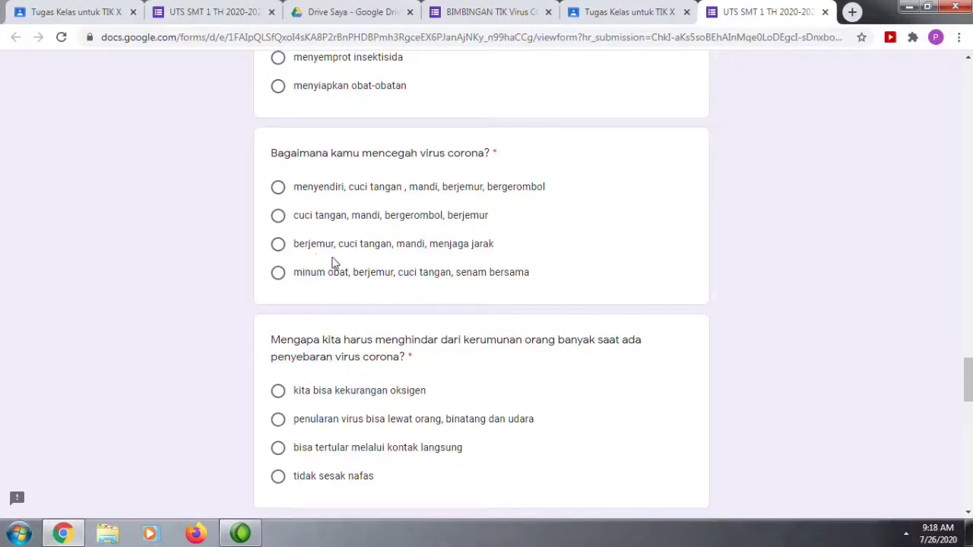
{"action": "left_click", "coordinate": [278, 244]}
{"action": "scroll", "coordinate": [480, 262], "scroll_direction": "down", "scroll_amount": 2}
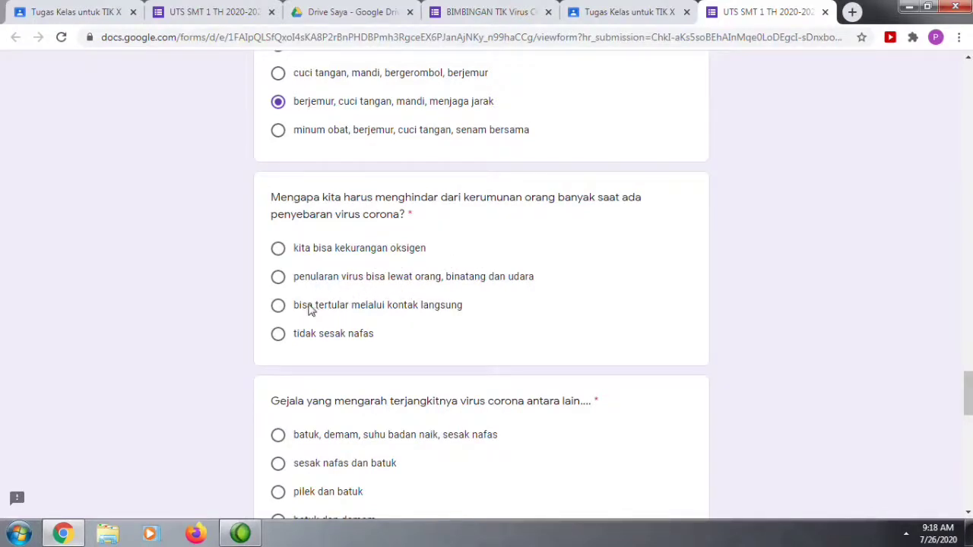
{"action": "left_click", "coordinate": [278, 305]}
Step: Choose "batuk, demam, suhu badan naik, sesak nafas" for symptoms, the virus-or-bacteria spray for desinfektant, and "membunuh kuman di tangan" for hand sanitizer
{"action": "scroll", "coordinate": [520, 302], "scroll_direction": "down", "scroll_amount": 3}
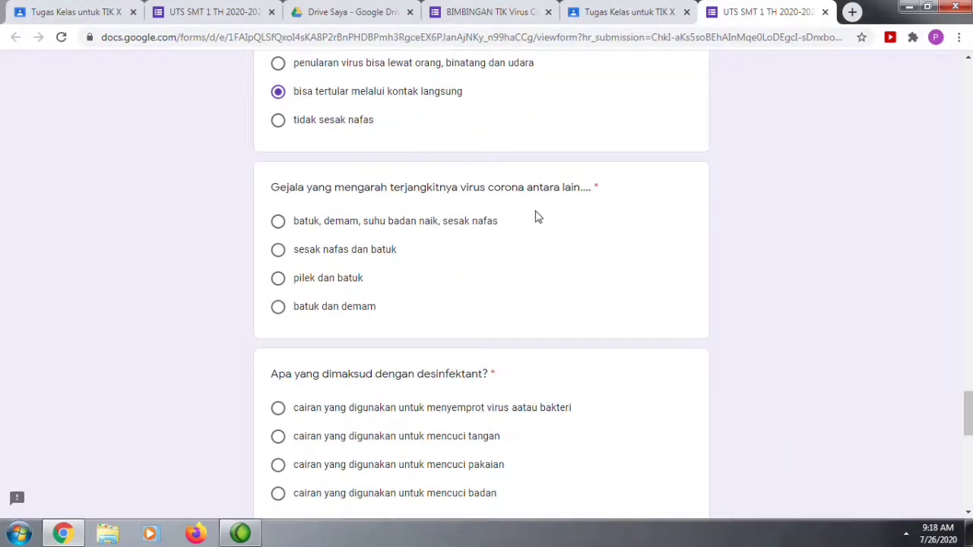
{"action": "left_click", "coordinate": [279, 222]}
{"action": "scroll", "coordinate": [480, 280], "scroll_direction": "down", "scroll_amount": 2}
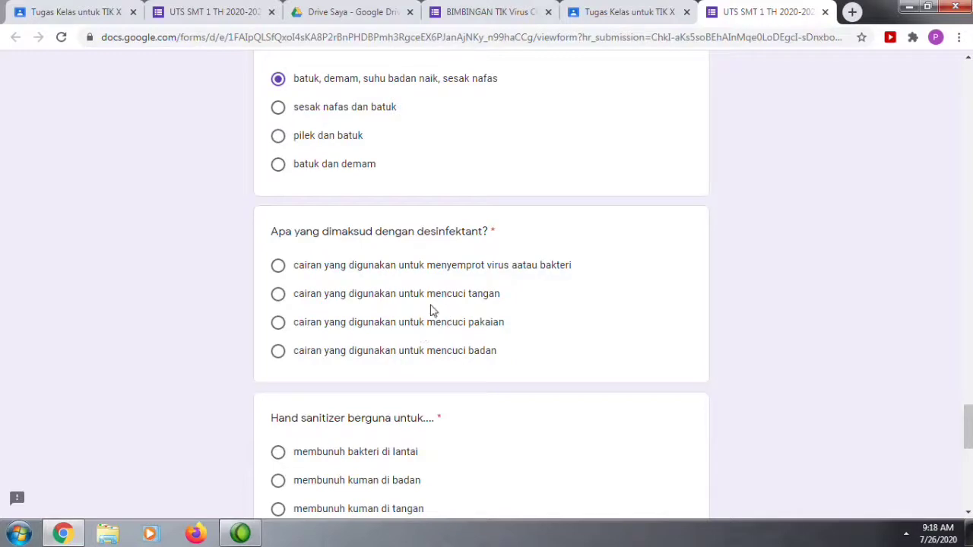
{"action": "left_click", "coordinate": [278, 266]}
{"action": "scroll", "coordinate": [628, 274], "scroll_direction": "down", "scroll_amount": 4}
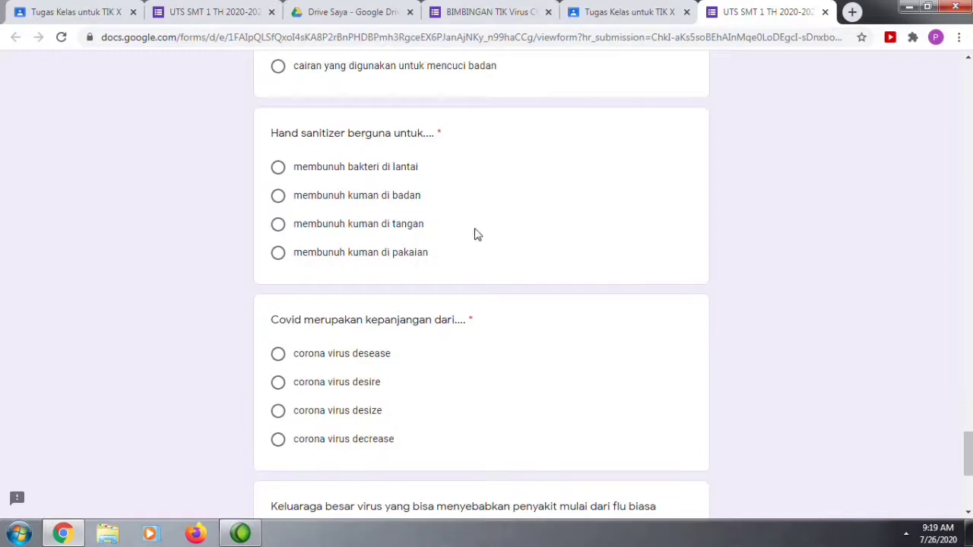
{"action": "left_click", "coordinate": [278, 225]}
Step: Answer "corona virus desease" for Covid and wabah for the MERS and SARS virus family, and continue to the SOAL ISIAN section
{"action": "scroll", "coordinate": [532, 239], "scroll_direction": "down", "scroll_amount": 3}
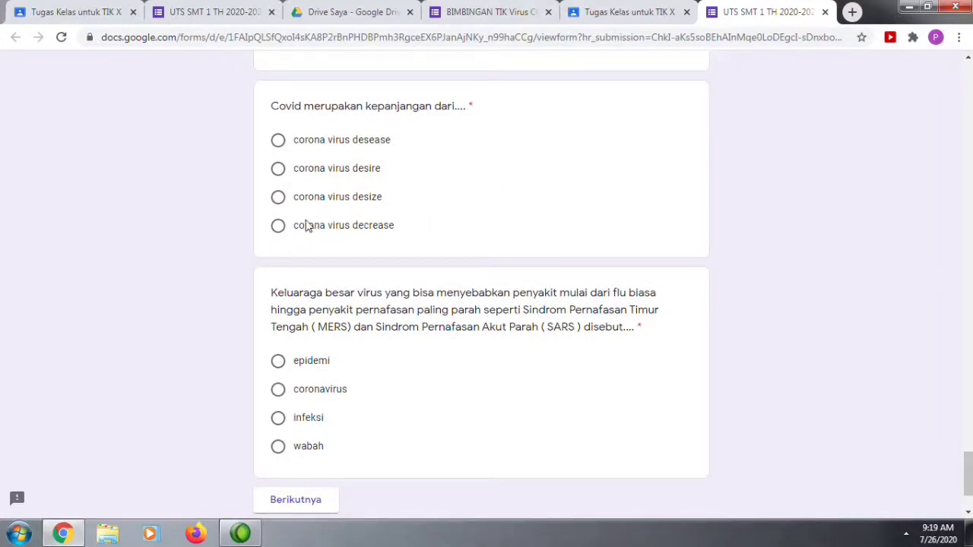
{"action": "left_click", "coordinate": [278, 139]}
{"action": "scroll", "coordinate": [600, 184], "scroll_direction": "down", "scroll_amount": 3}
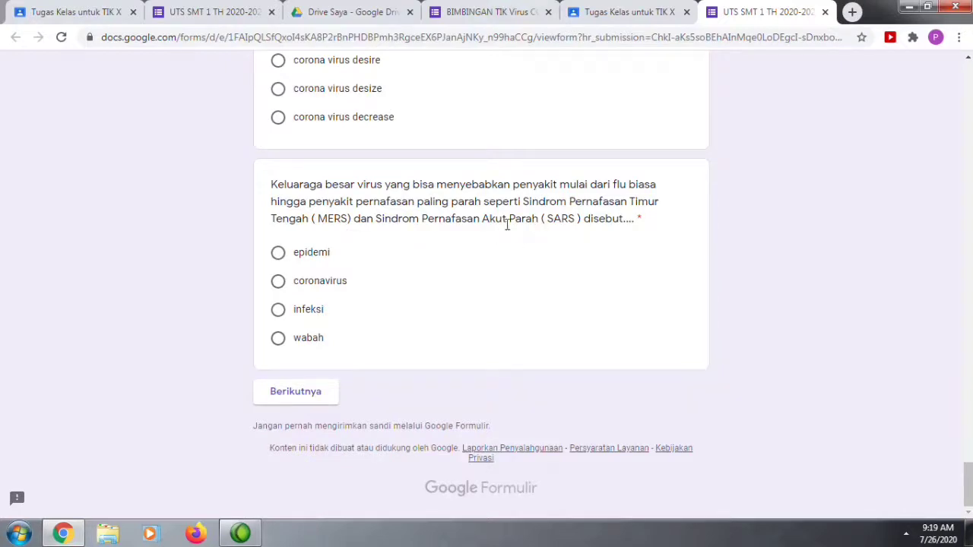
{"action": "left_click", "coordinate": [279, 338]}
{"action": "left_click", "coordinate": [307, 392]}
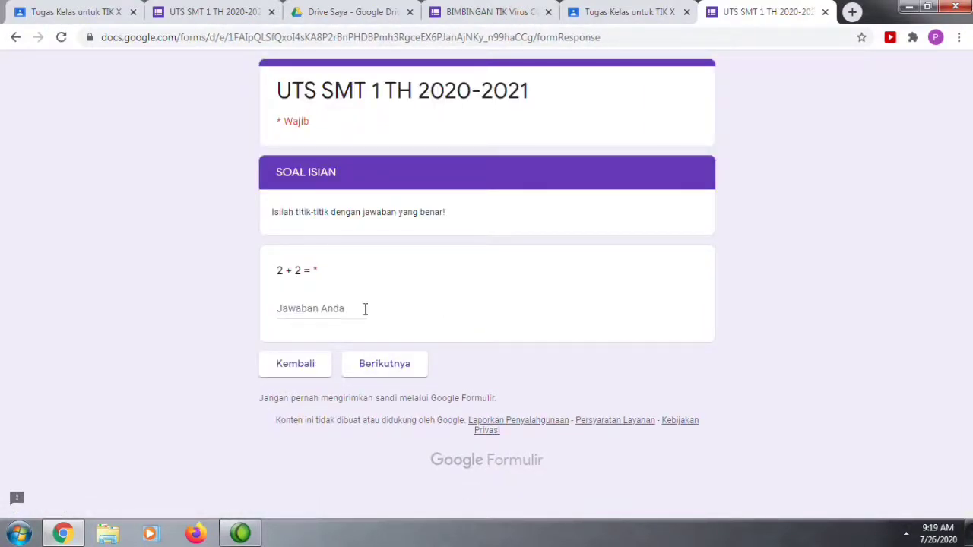
Step: Answer the 2 + 2 question with 4 and continue to the SOAL ESSAY section
{"action": "left_click", "coordinate": [287, 310]}
{"action": "type", "text": "4"}
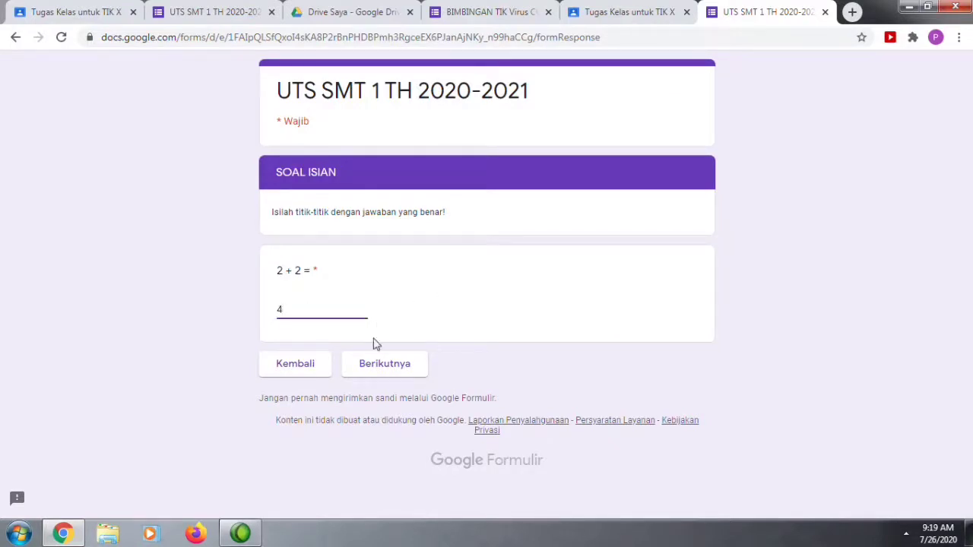
{"action": "left_click", "coordinate": [374, 363]}
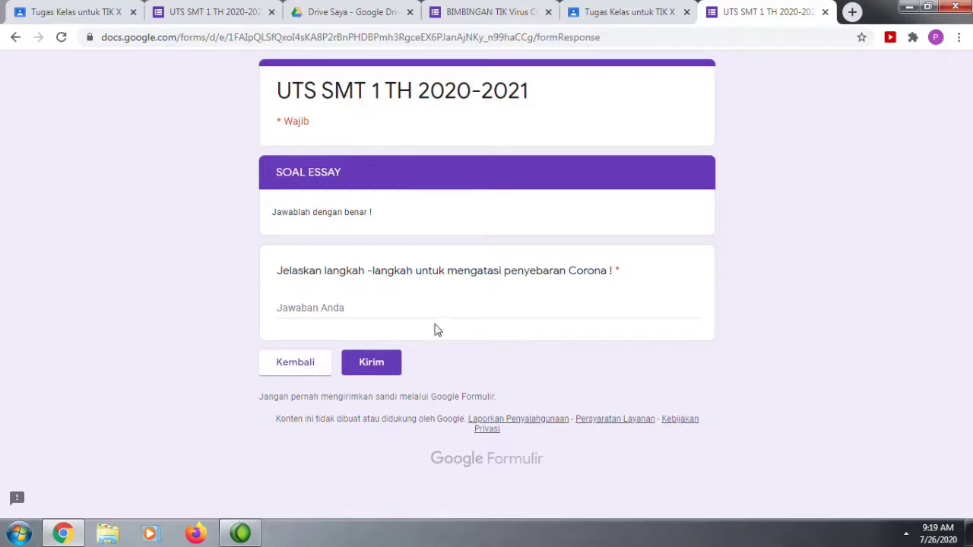
Step: Fill the penyebaran Corona essay answer with a long run of the letter w as filler text and submit the form
{"action": "left_click", "coordinate": [353, 309]}
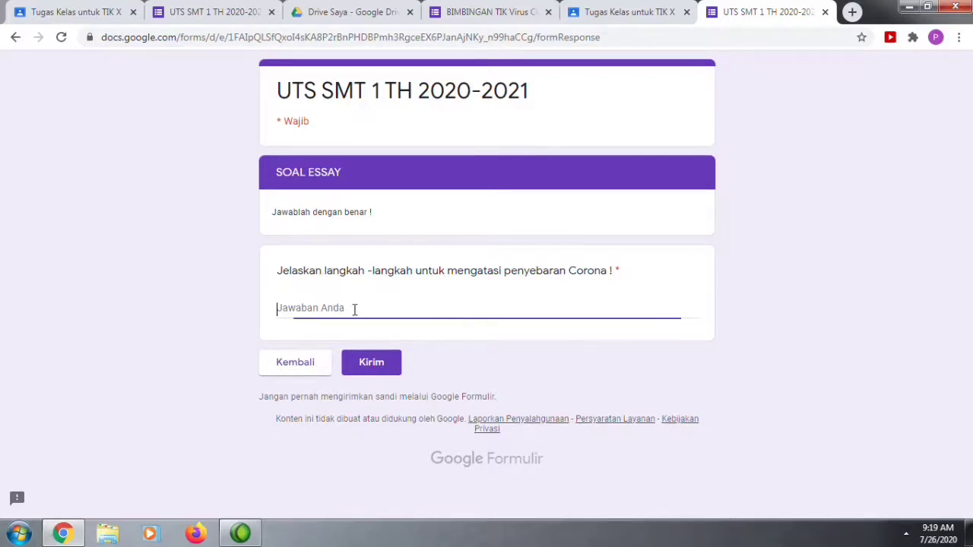
{"action": "type", "text": "wwwwww"}
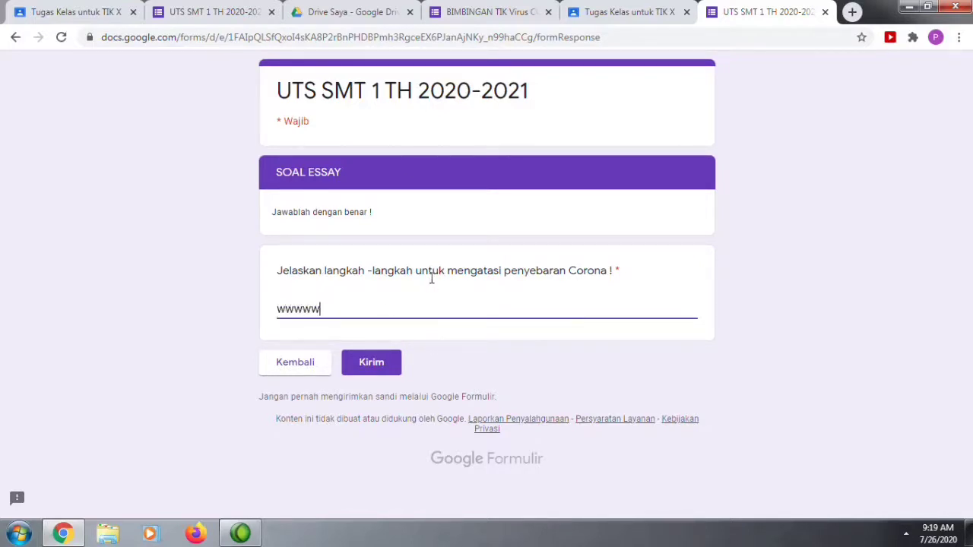
{"action": "type", "text": "wwwwwwwwwwwwwwwwwwwwwwwwwwwwwwwwwwwwwwwwwwwwwwwwwwwwwwwwwwwwwwwwwwwwww"}
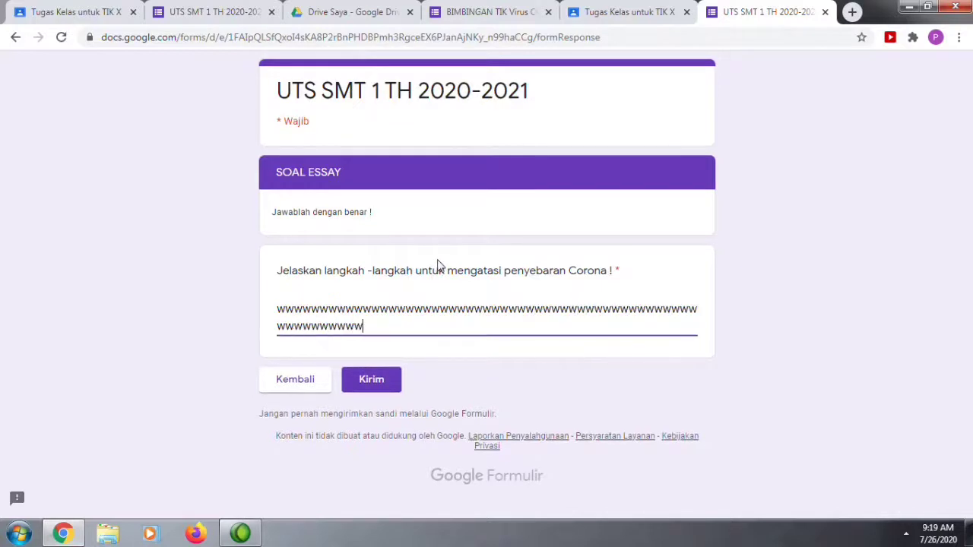
{"action": "type", "text": "wwwwwwwwwwwwwwwwwwwwwwwwwwwwwwwwwwwwwwwwwwwwwwwwwwwwwwwwwwwwwwwwwwwwwwwwwwwwwwwwwwwwwwwwwwwwwwwwwwwwwwwwwwwwwwwwwwwwwwwwwwwwwwwwwwwwwwwwwwwwwww"}
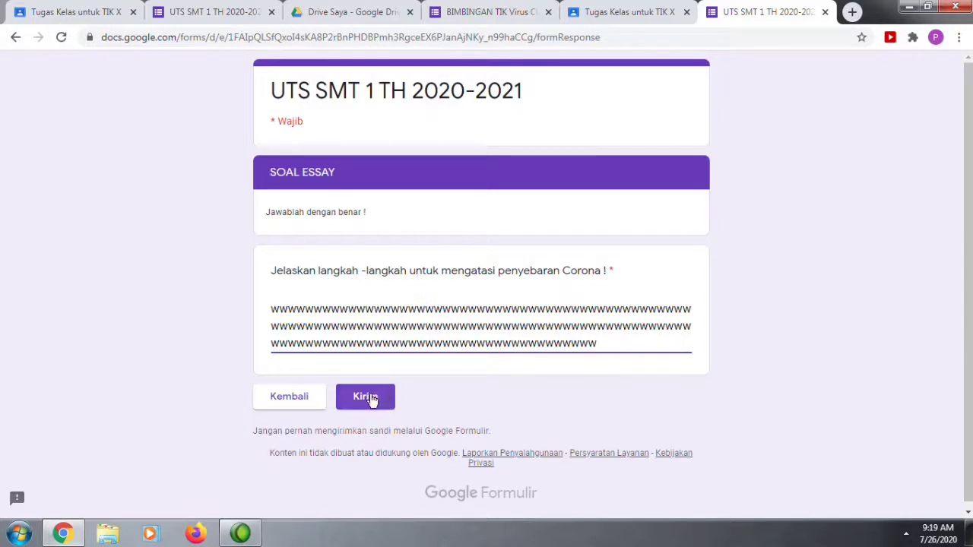
{"action": "left_click", "coordinate": [371, 399]}
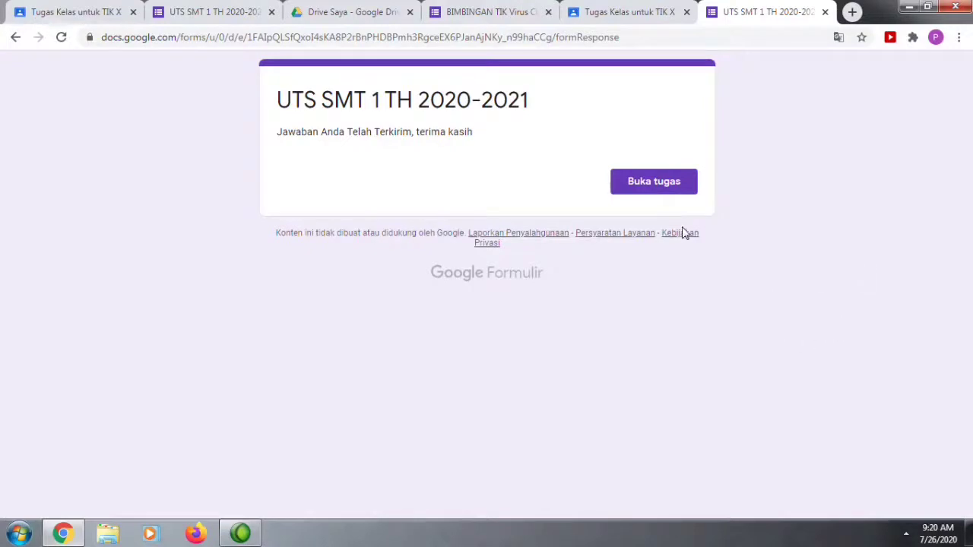
Step: View the quiz's assignment in the student's Classroom, dismiss the private comment tip, and return to the teacher's Tugas Kelas page for TIK X
{"action": "left_click", "coordinate": [659, 183]}
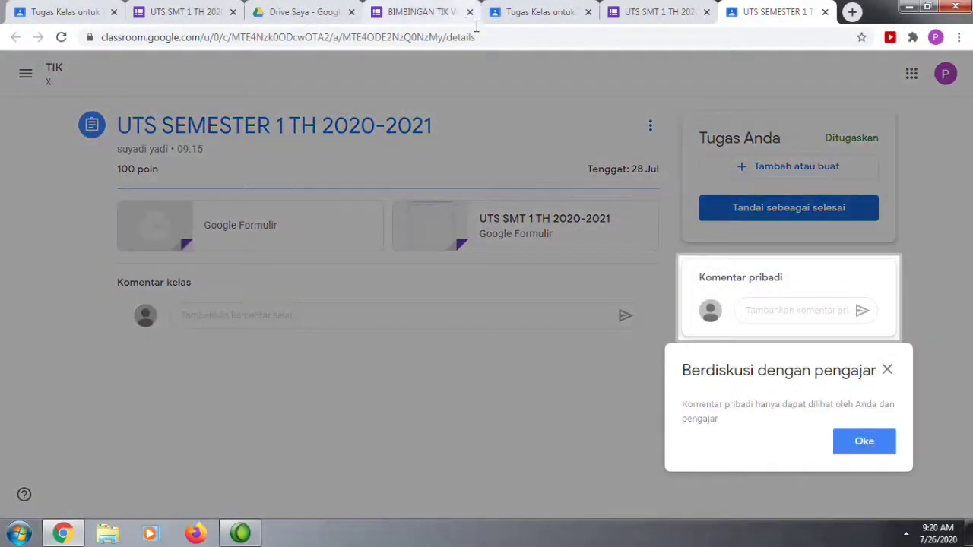
{"action": "left_click", "coordinate": [889, 371]}
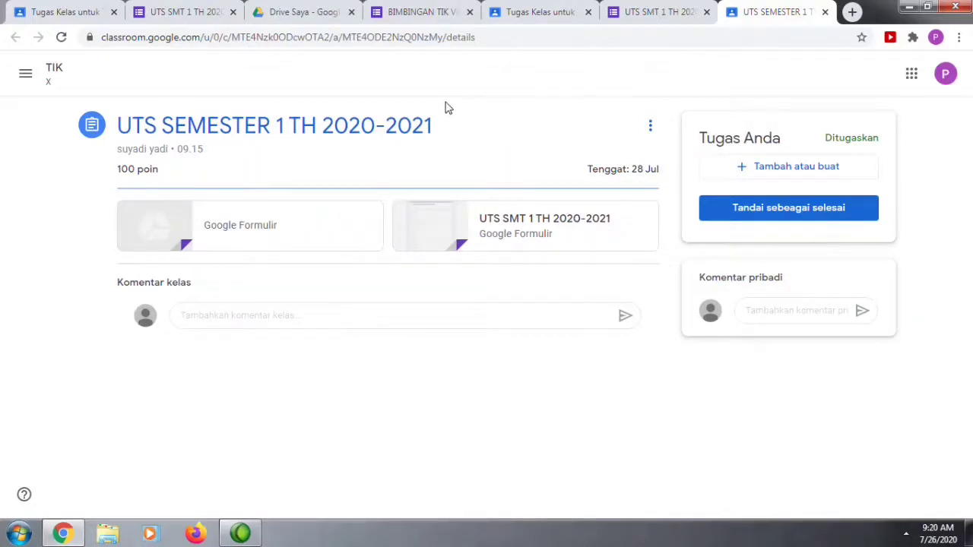
{"action": "left_click", "coordinate": [64, 15]}
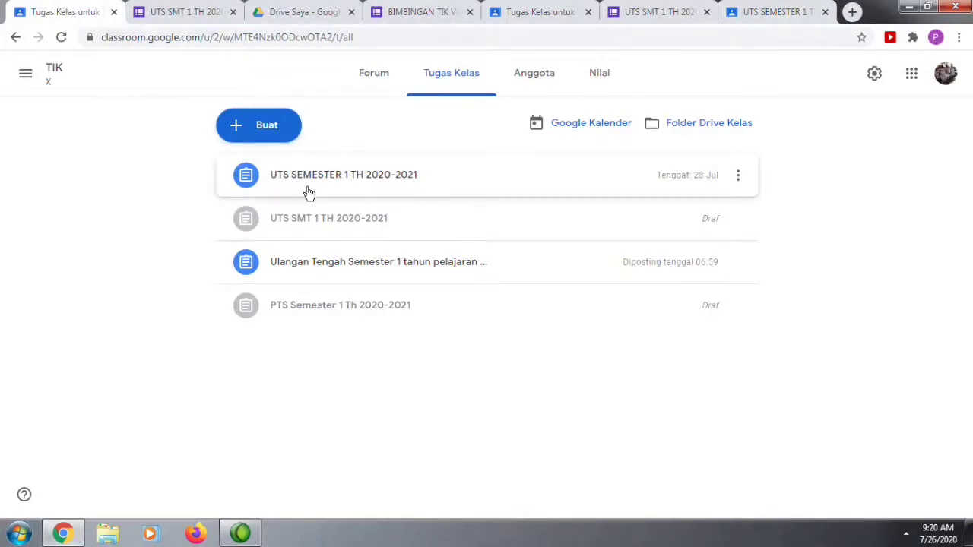
Step: Expand the UTS SEMESTER 1 TH 2020-2021 assignment and view its attached UTS SMT 1 TH 2020-2021 form
{"action": "left_click", "coordinate": [380, 178]}
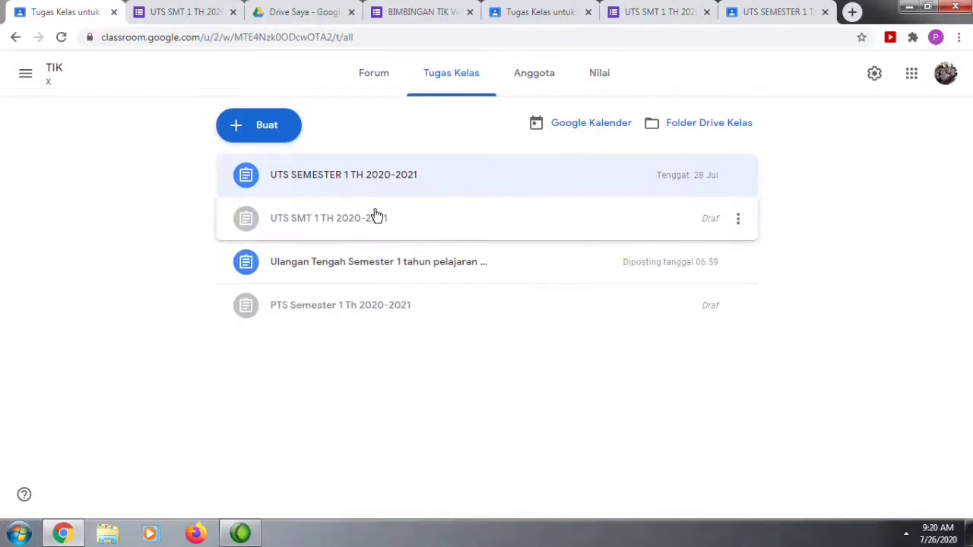
{"action": "left_click", "coordinate": [348, 177]}
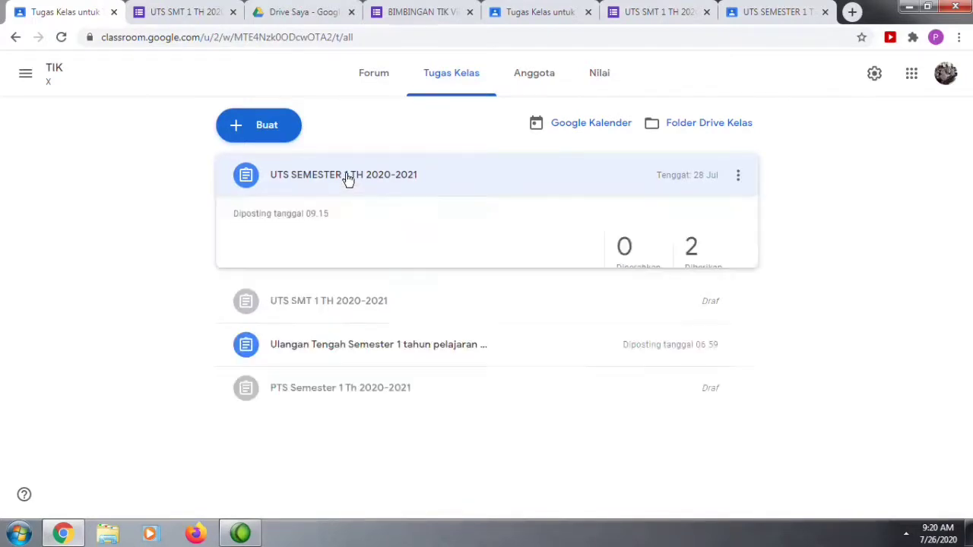
{"action": "left_click", "coordinate": [348, 178]}
{"action": "left_click", "coordinate": [348, 178]}
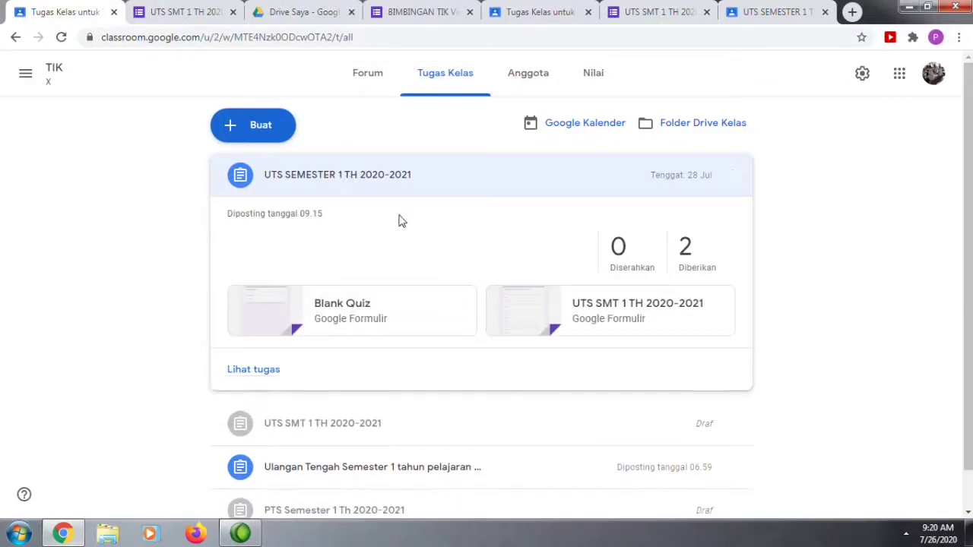
{"action": "left_click", "coordinate": [525, 323]}
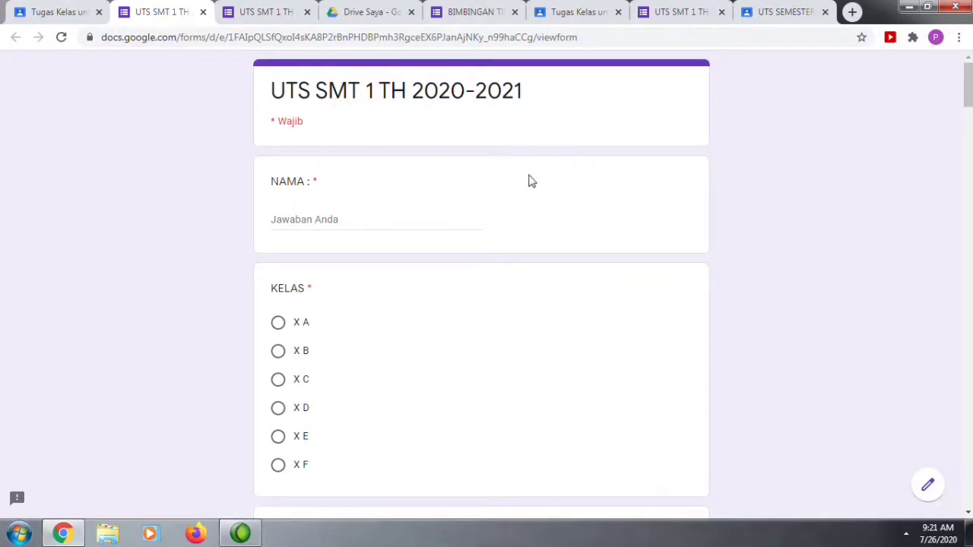
Step: Open the UTS SMT 1 TH 2020-2021 form for editing from Google Drive and show its individual responses
{"action": "left_click", "coordinate": [384, 13]}
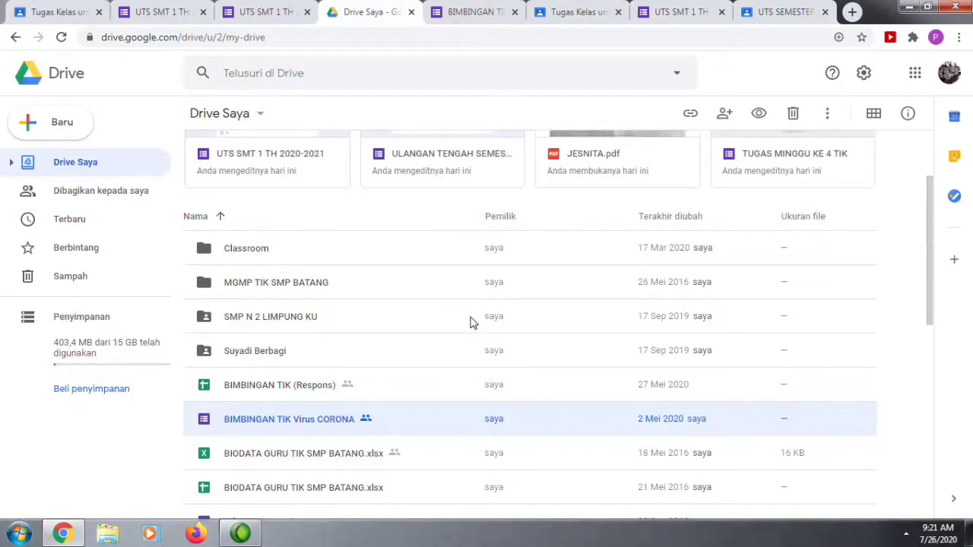
{"action": "double_click", "coordinate": [265, 168]}
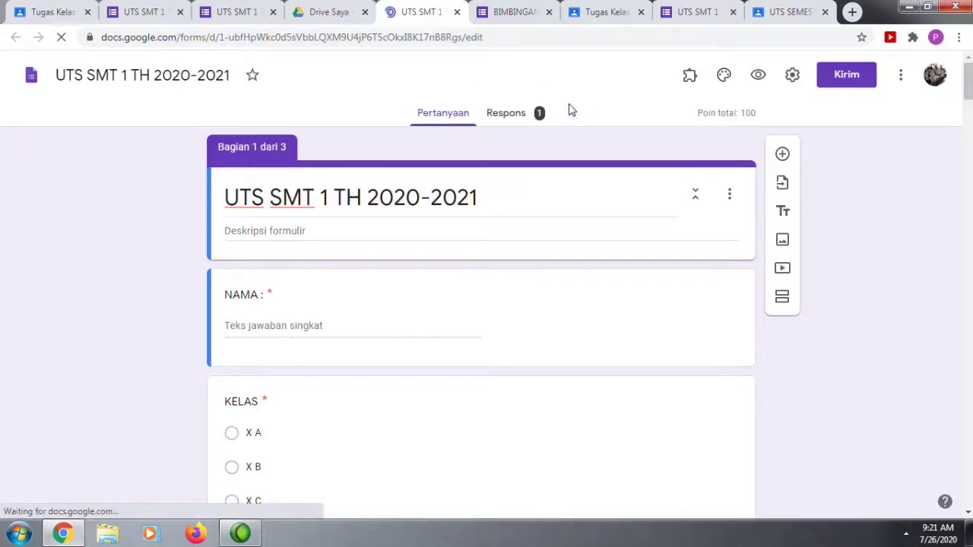
{"action": "left_click", "coordinate": [514, 114]}
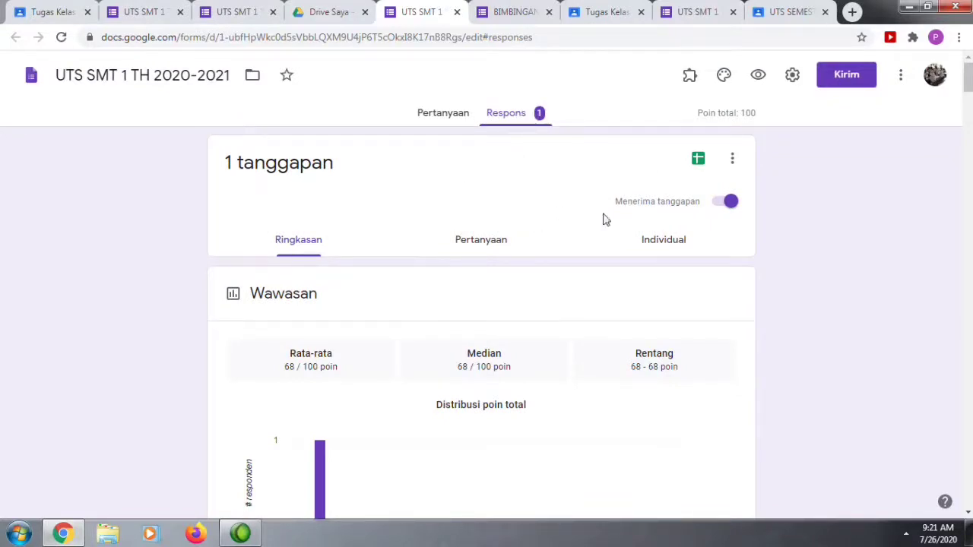
{"action": "left_click", "coordinate": [656, 246]}
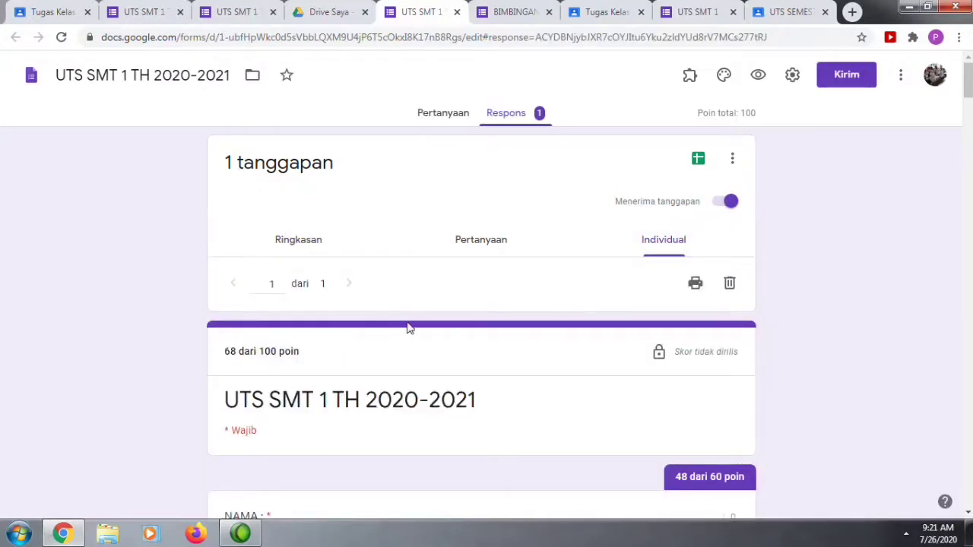
Step: Review the student's answers and the points given for each one, from the identity fields through the multiple-choice questions to SOAL ISIAN
{"action": "scroll", "coordinate": [488, 302], "scroll_direction": "down", "scroll_amount": 2}
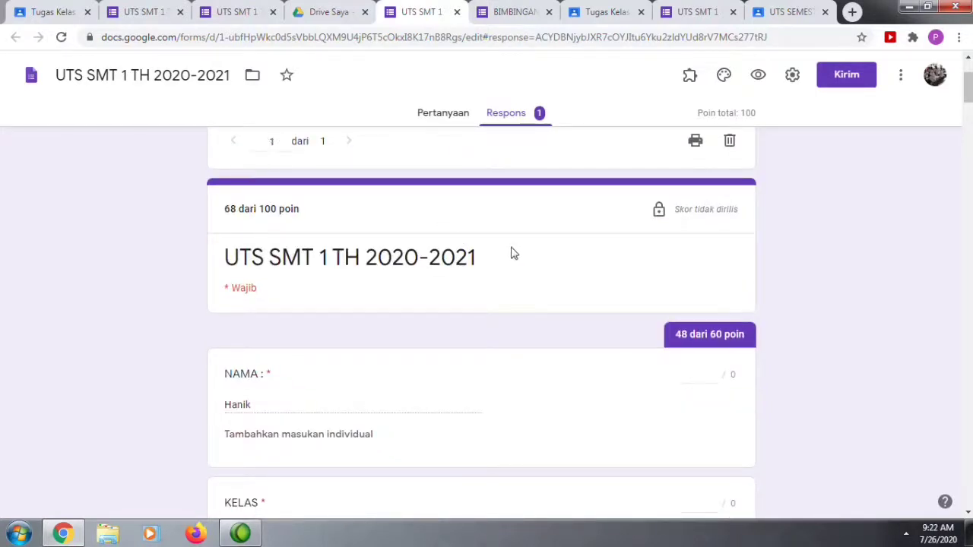
{"action": "scroll", "coordinate": [514, 257], "scroll_direction": "down", "scroll_amount": 2}
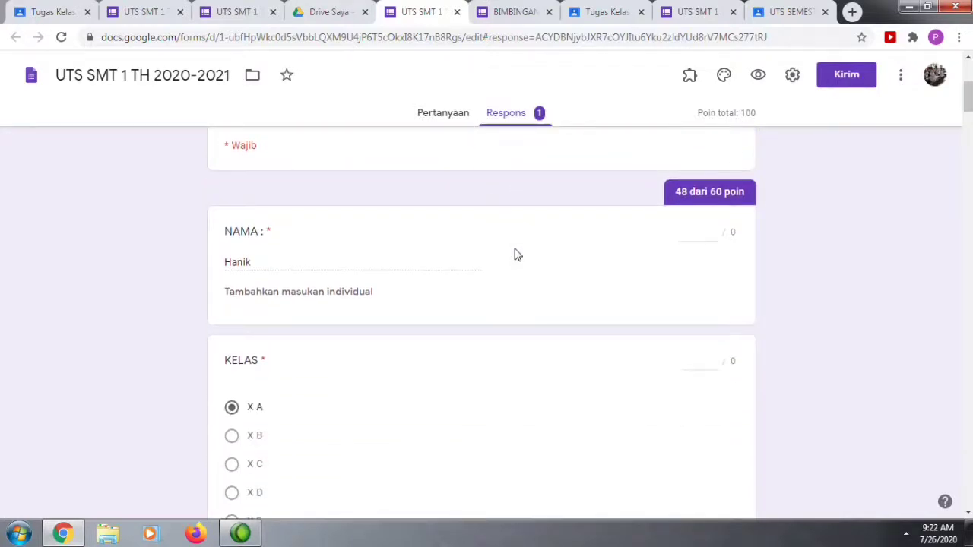
{"action": "scroll", "coordinate": [514, 253], "scroll_direction": "down", "scroll_amount": 5}
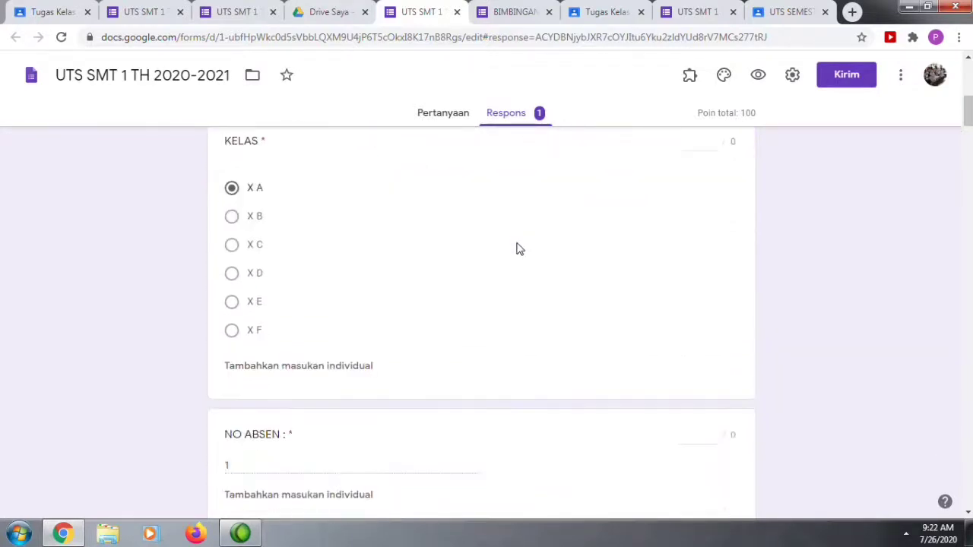
{"action": "scroll", "coordinate": [520, 245], "scroll_direction": "down", "scroll_amount": 6}
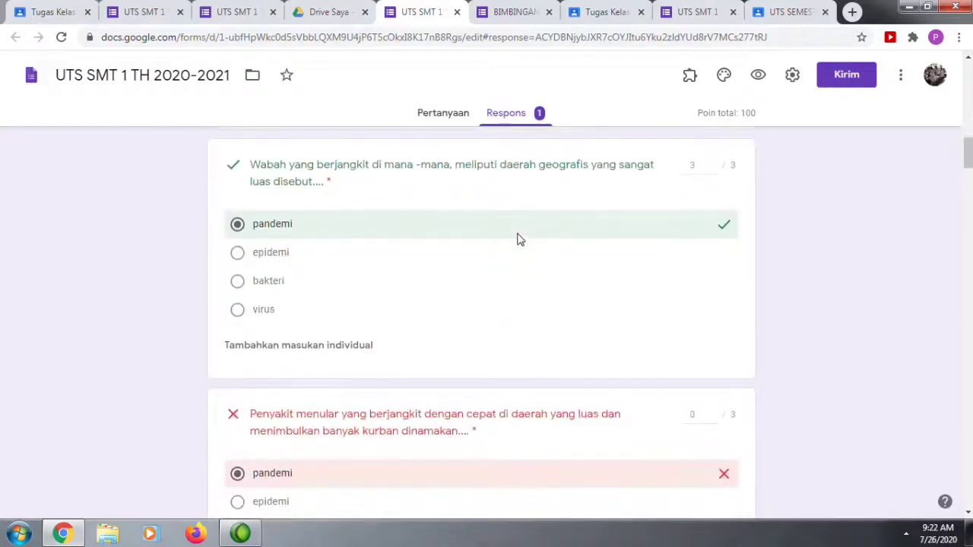
{"action": "scroll", "coordinate": [517, 234], "scroll_direction": "down", "scroll_amount": 2}
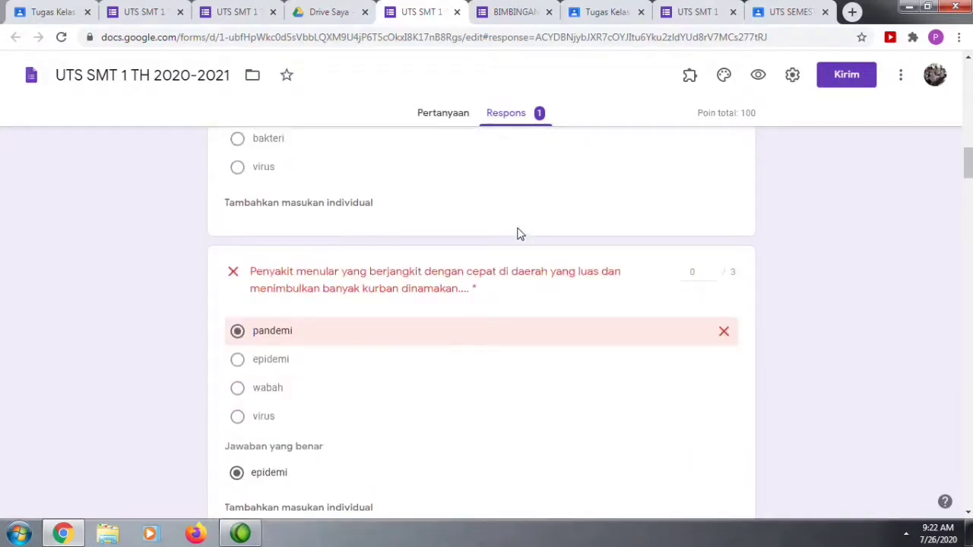
{"action": "scroll", "coordinate": [517, 234], "scroll_direction": "down", "scroll_amount": 8}
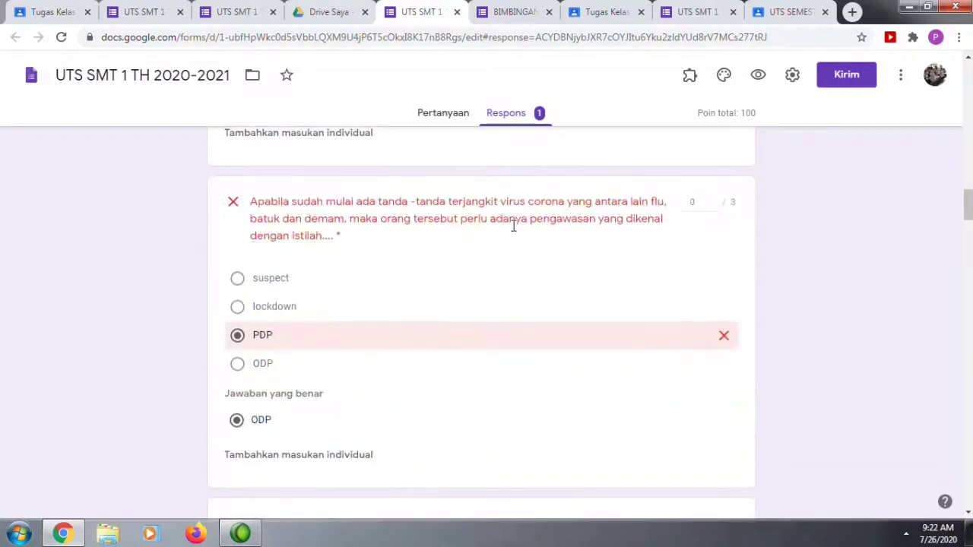
{"action": "scroll", "coordinate": [514, 227], "scroll_direction": "down", "scroll_amount": 4}
{"action": "scroll", "coordinate": [513, 228], "scroll_direction": "down", "scroll_amount": 4}
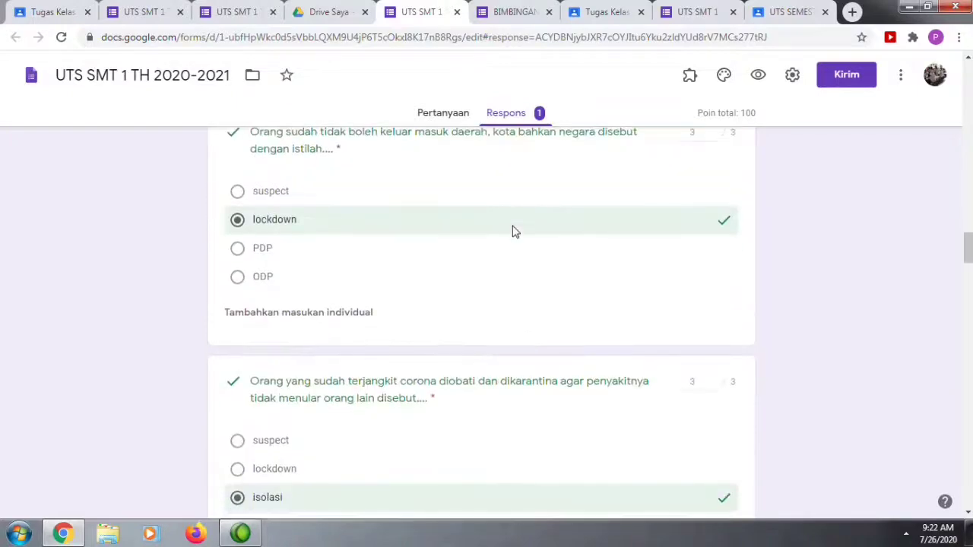
{"action": "scroll", "coordinate": [513, 228], "scroll_direction": "down", "scroll_amount": 7}
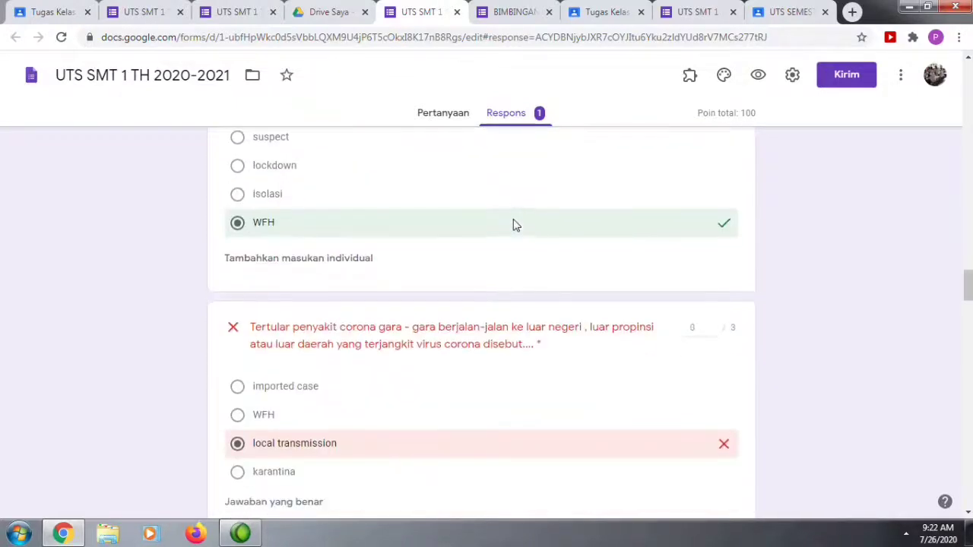
{"action": "scroll", "coordinate": [513, 225], "scroll_direction": "down", "scroll_amount": 8}
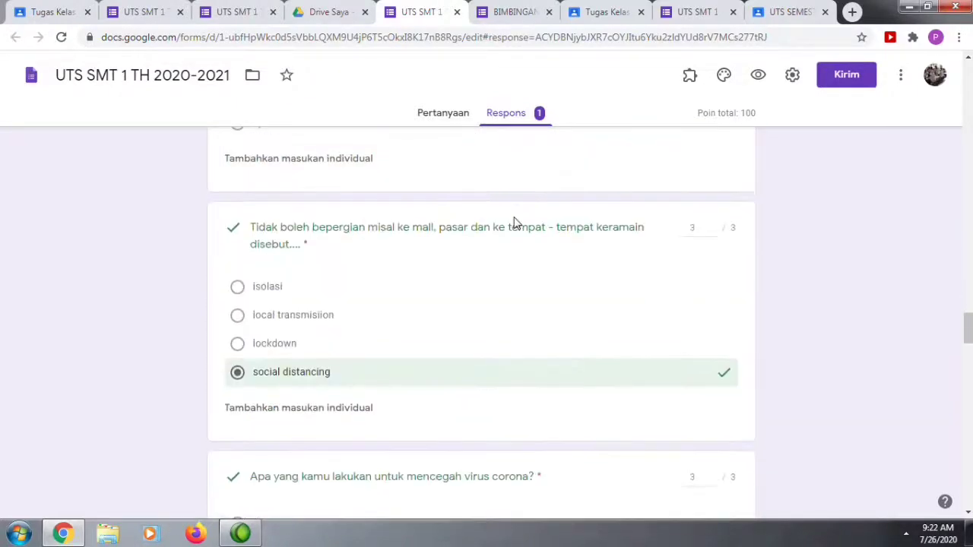
{"action": "scroll", "coordinate": [514, 220], "scroll_direction": "down", "scroll_amount": 9}
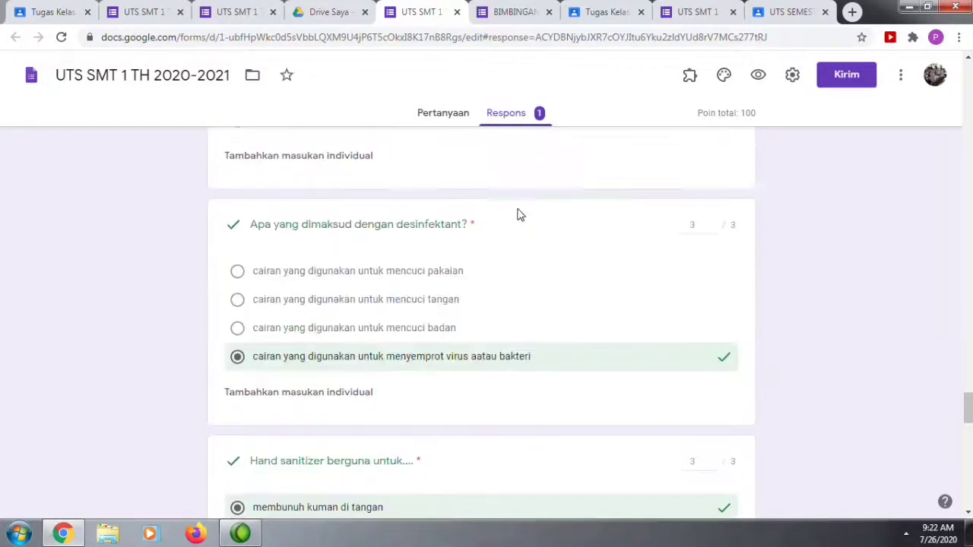
{"action": "scroll", "coordinate": [517, 212], "scroll_direction": "down", "scroll_amount": 10}
{"action": "scroll", "coordinate": [520, 205], "scroll_direction": "down", "scroll_amount": 5}
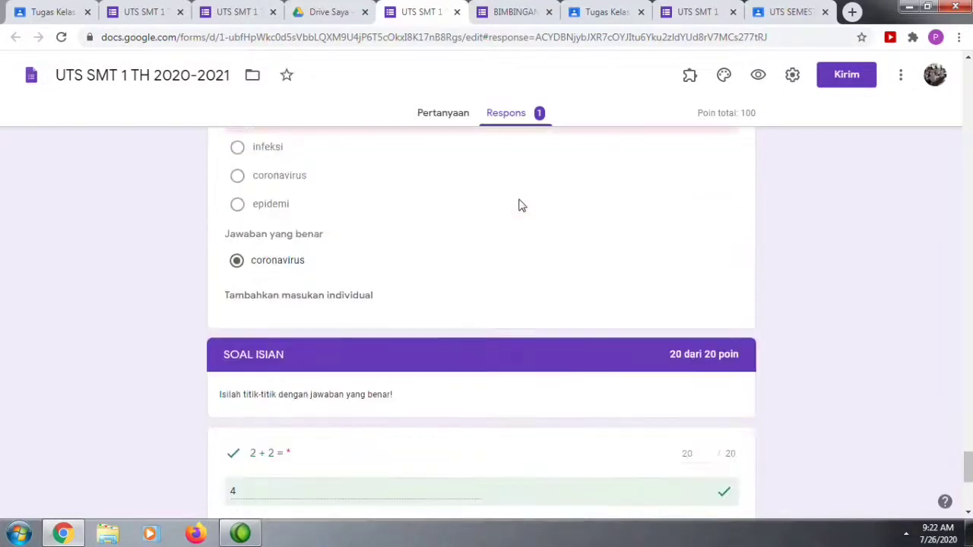
Step: Give the SOAL ESSAY answer about penyebaran Corona a score of 18 out of 20 and save the grading
{"action": "scroll", "coordinate": [519, 205], "scroll_direction": "down", "scroll_amount": 1}
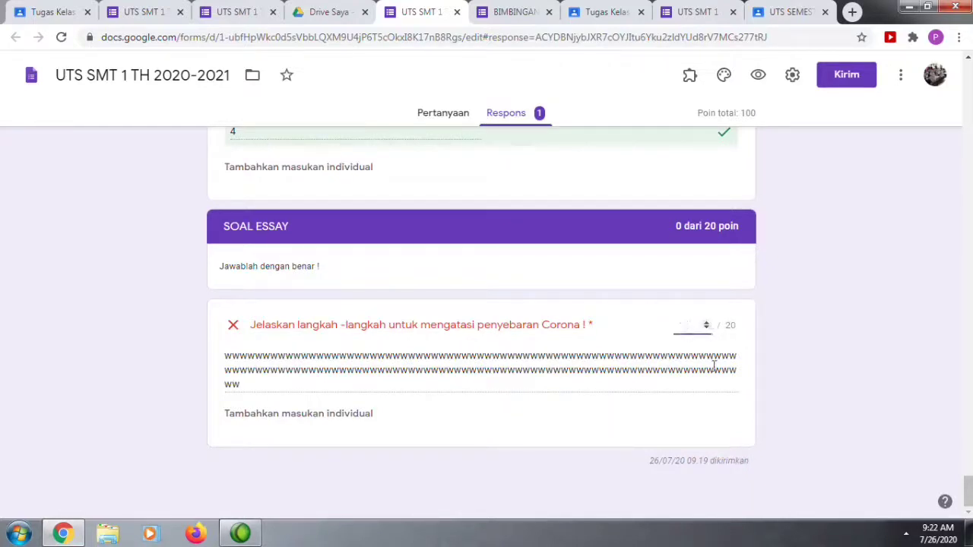
{"action": "type", "text": "18"}
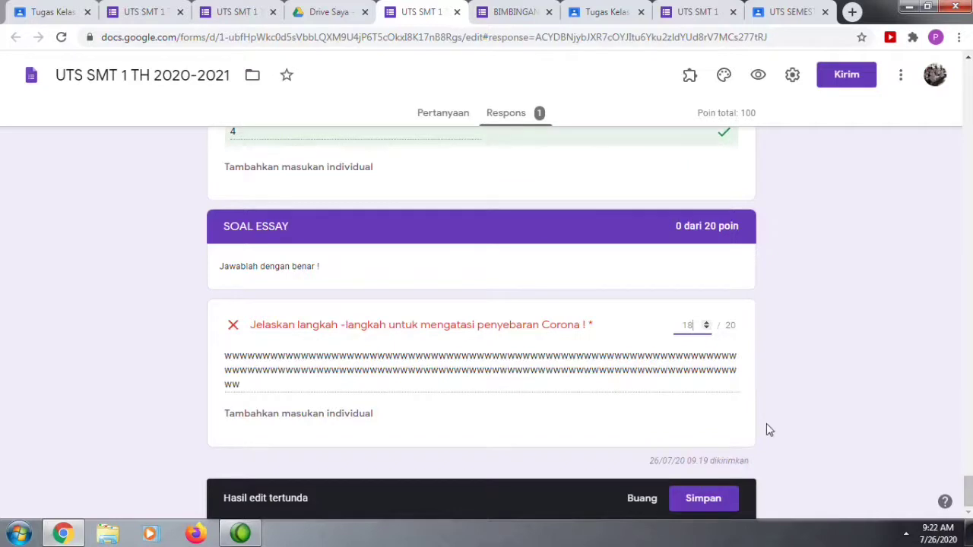
{"action": "left_click", "coordinate": [707, 500]}
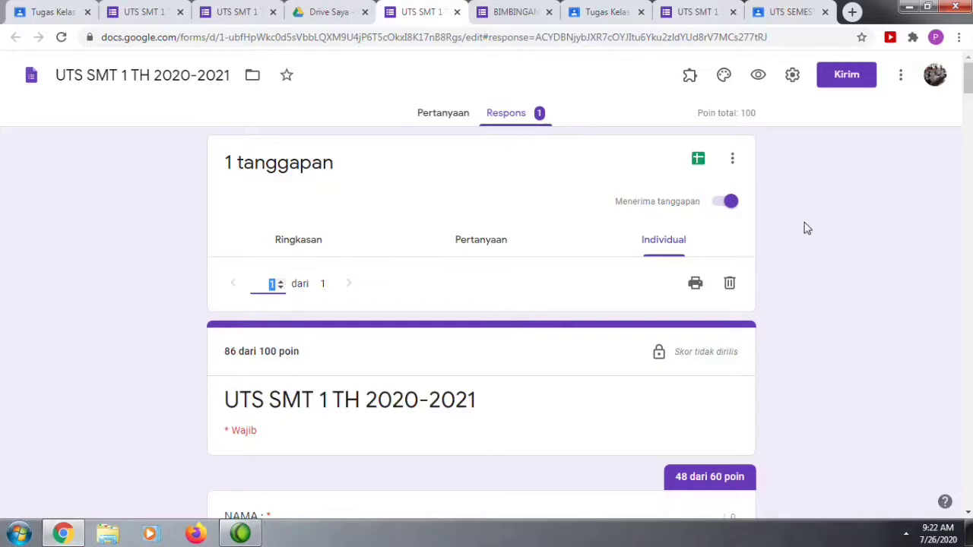
Step: Create a new spreadsheet as the destination for the form's responses
{"action": "left_click", "coordinate": [506, 119]}
{"action": "left_click", "coordinate": [699, 161]}
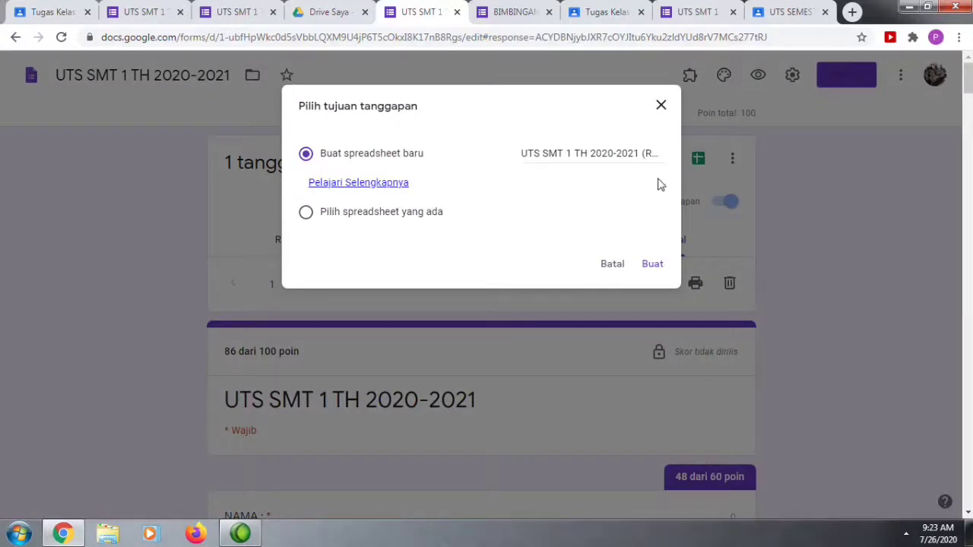
{"action": "left_click", "coordinate": [652, 265]}
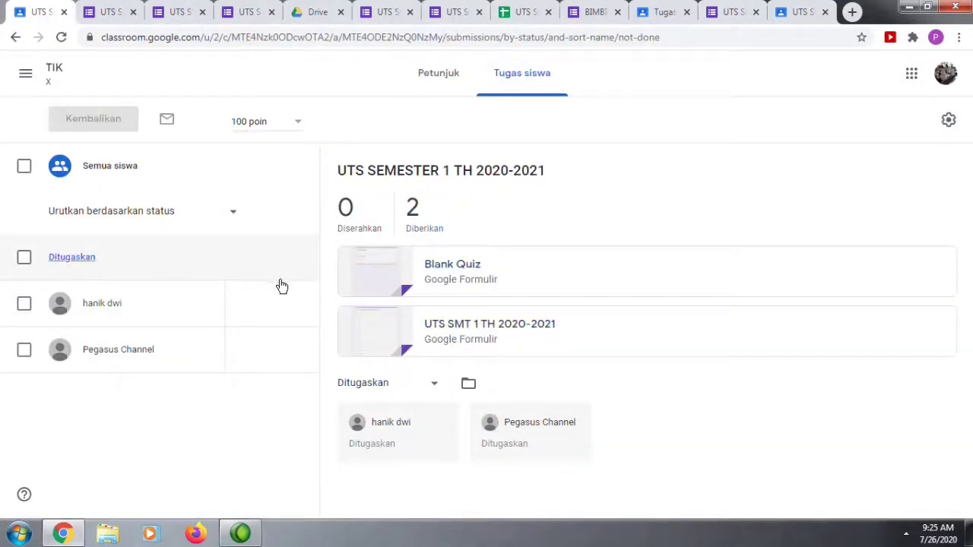
Step: In the Classroom student work list, enter a grade of 86 out of 100 for the student who answered the quiz
{"action": "left_click", "coordinate": [247, 304]}
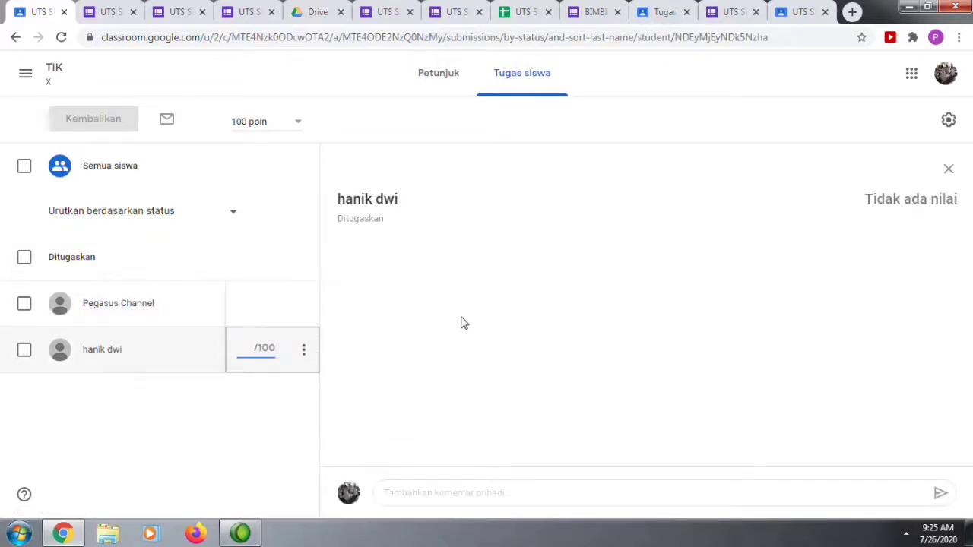
{"action": "type", "text": "8"}
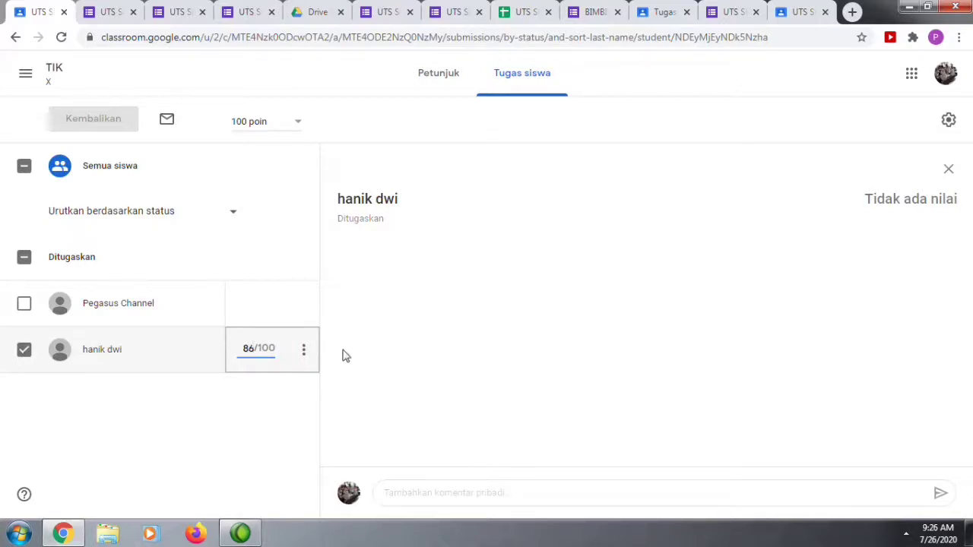
{"action": "type", "text": "6"}
Step: Return the graded UTS SEMESTER 1 TH 2020-2021 work to that student, confirming the return of the unsubmitted assignment without a private comment
{"action": "left_click", "coordinate": [303, 350]}
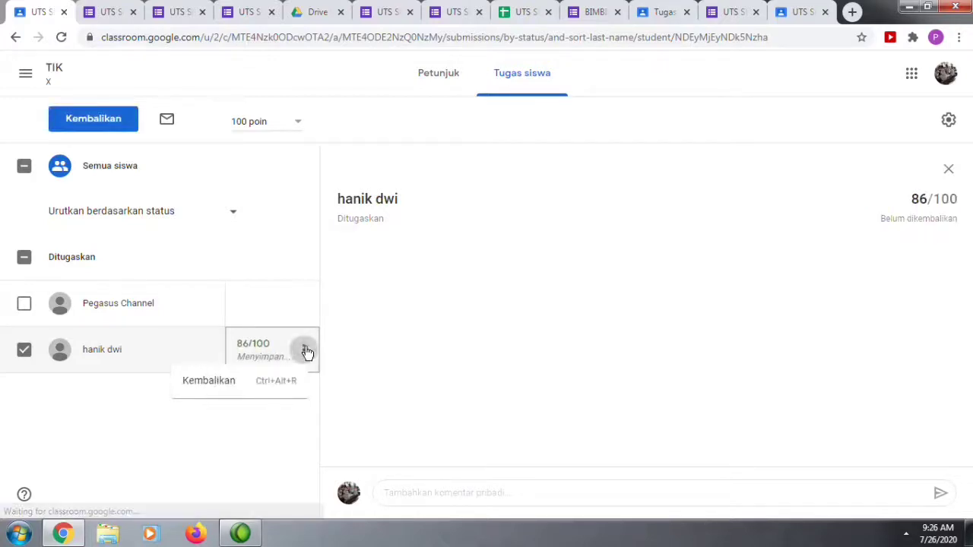
{"action": "left_click", "coordinate": [220, 383]}
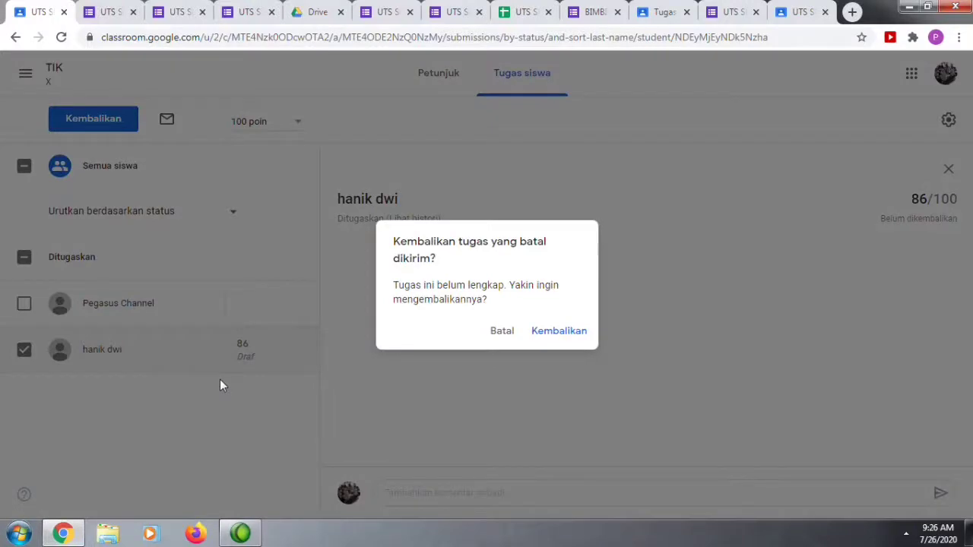
{"action": "left_click", "coordinate": [551, 333]}
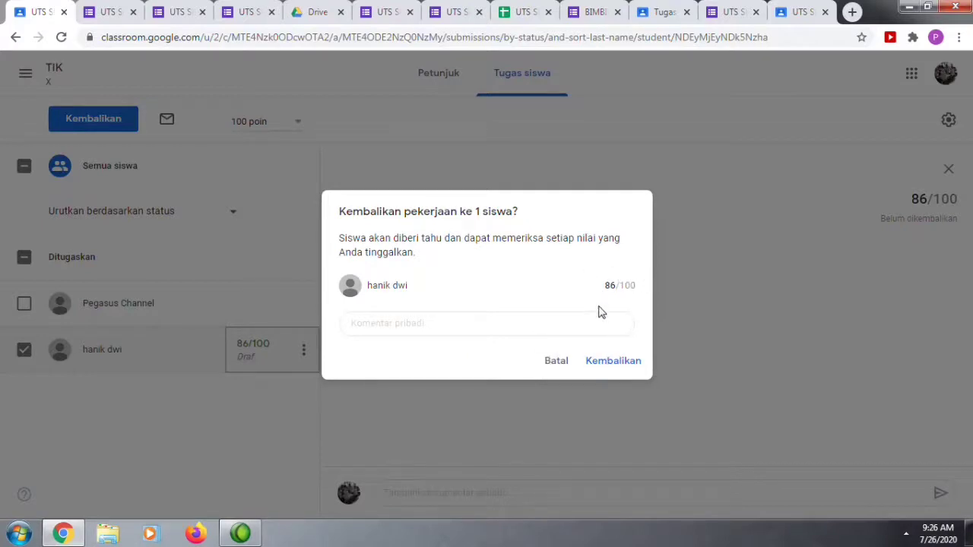
{"action": "left_click", "coordinate": [616, 363]}
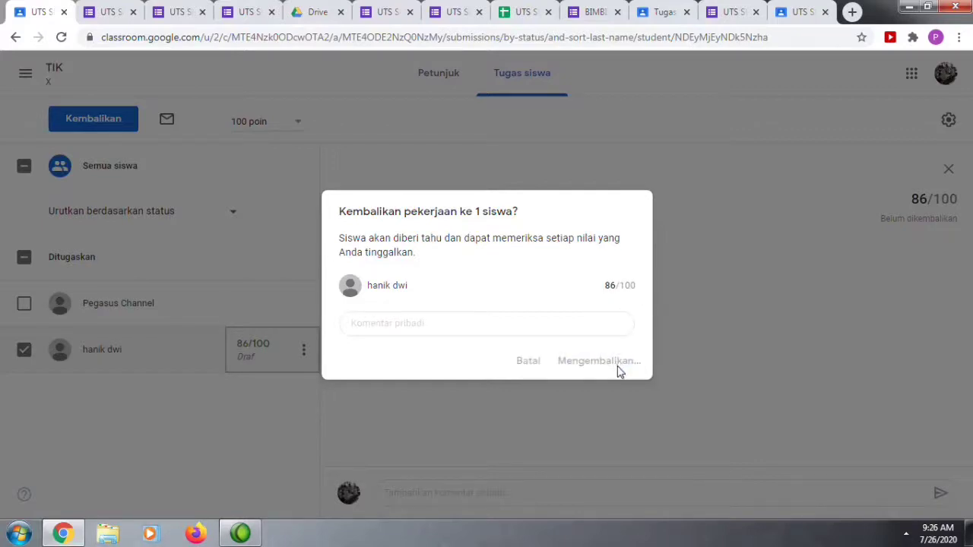